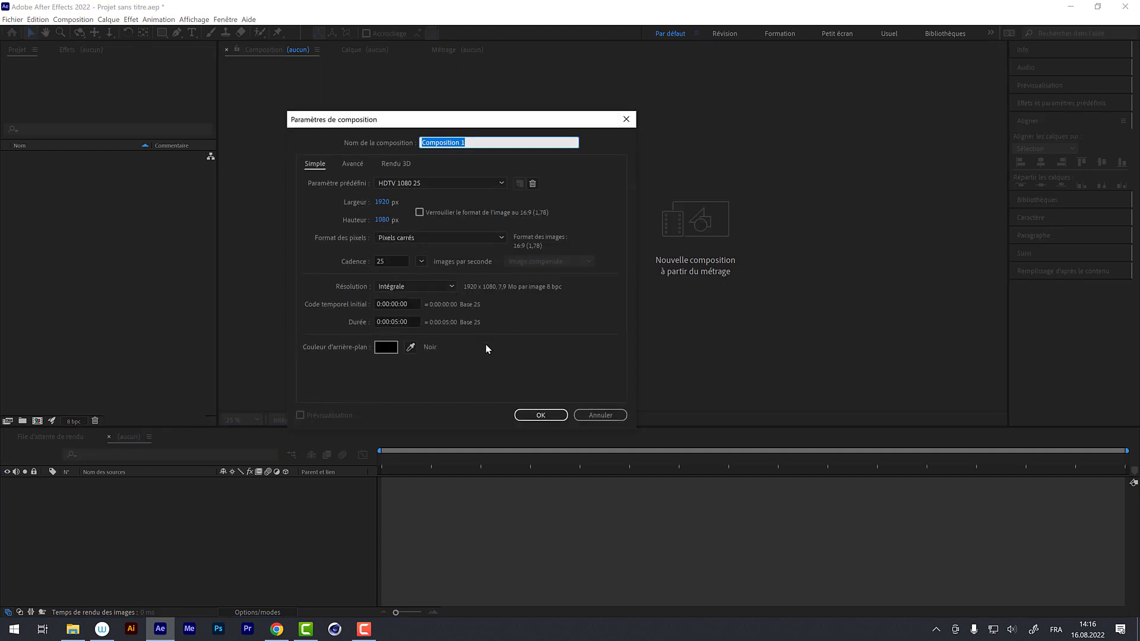
Step: Create the composition with the HDTV 1080 25 preset and a 5-second duration, and add an empty shape layer
left_click(540, 415)
left_click(110, 20)
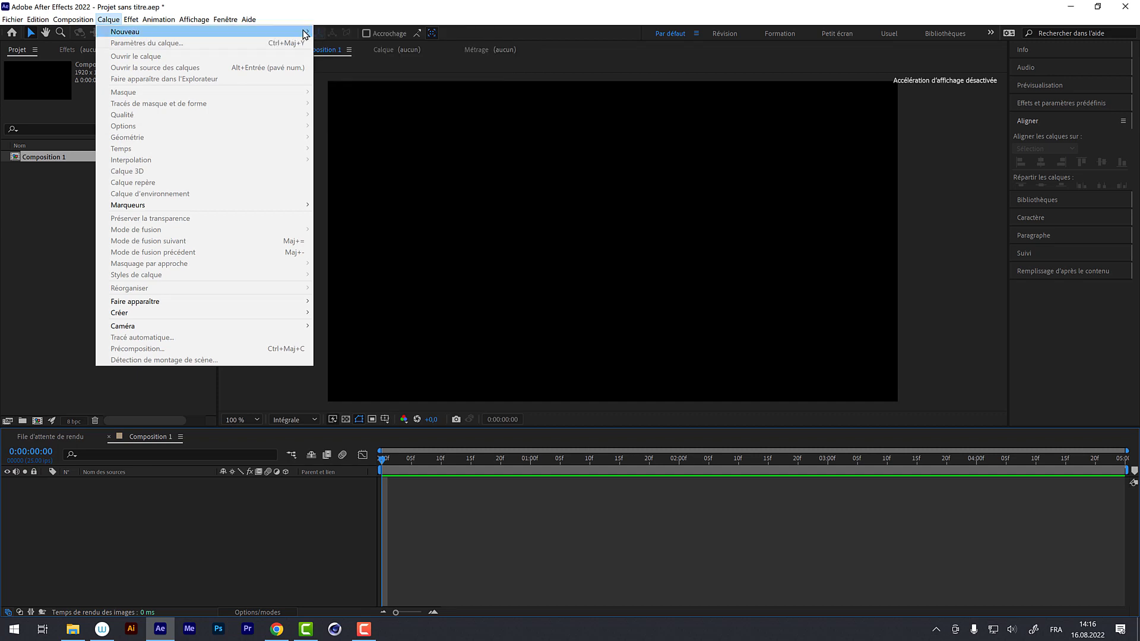
mouse_move(304, 34)
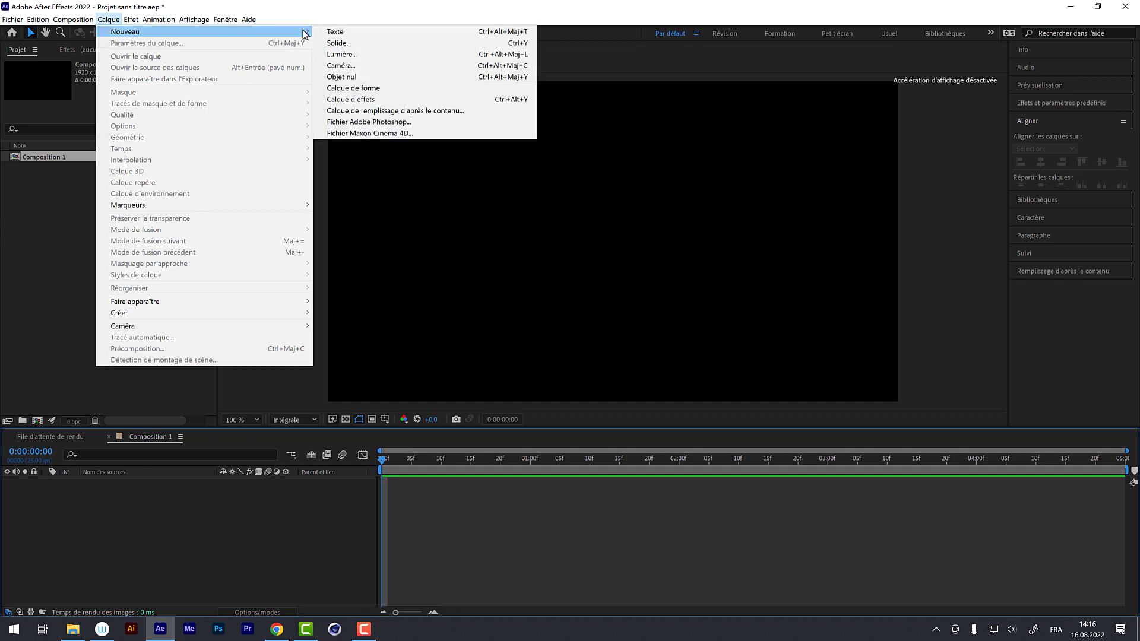
left_click(377, 93)
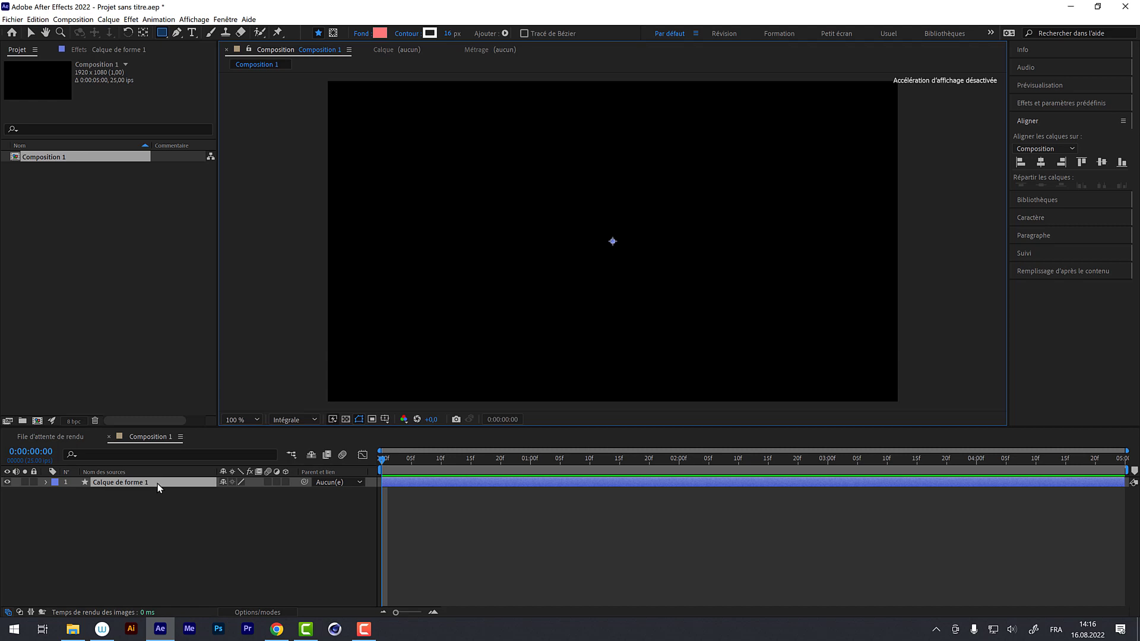
Step: Check the shape tool variants, and try the Rectangle tool's mask-creation mode before returning to shape creation
left_click(342, 419)
left_click(342, 419)
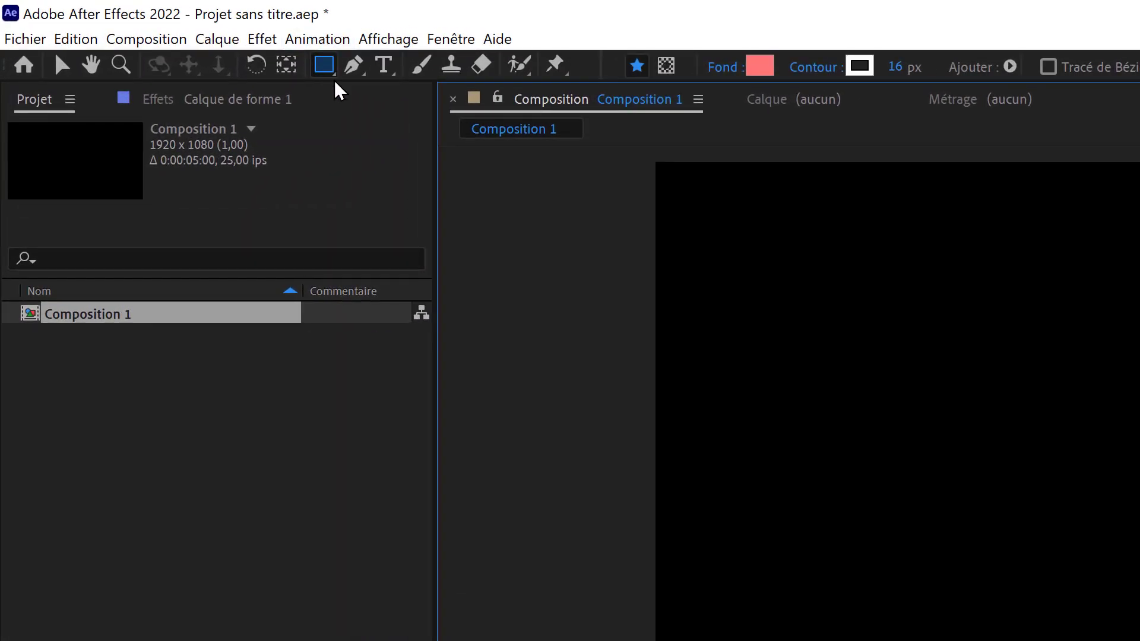
left_click(332, 61)
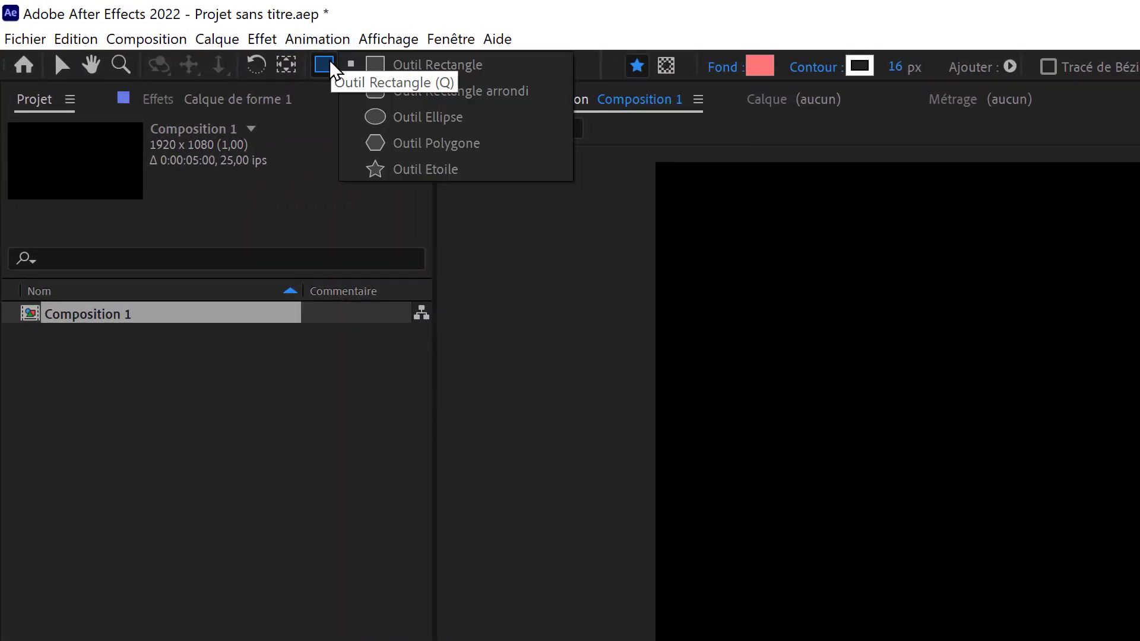
left_click(333, 67)
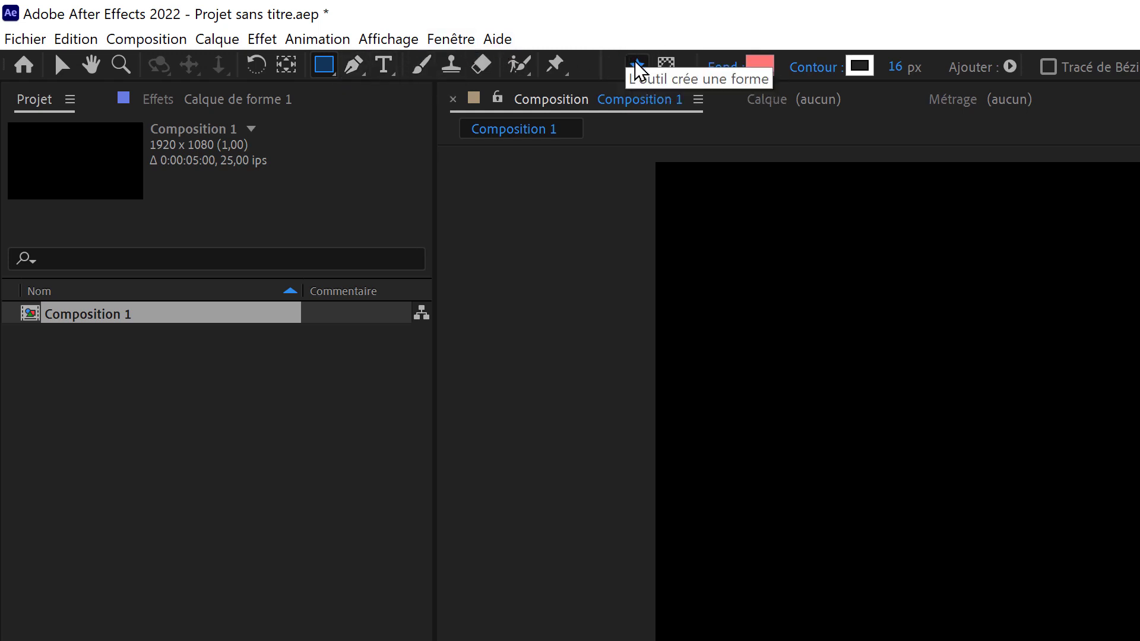
left_click(668, 68)
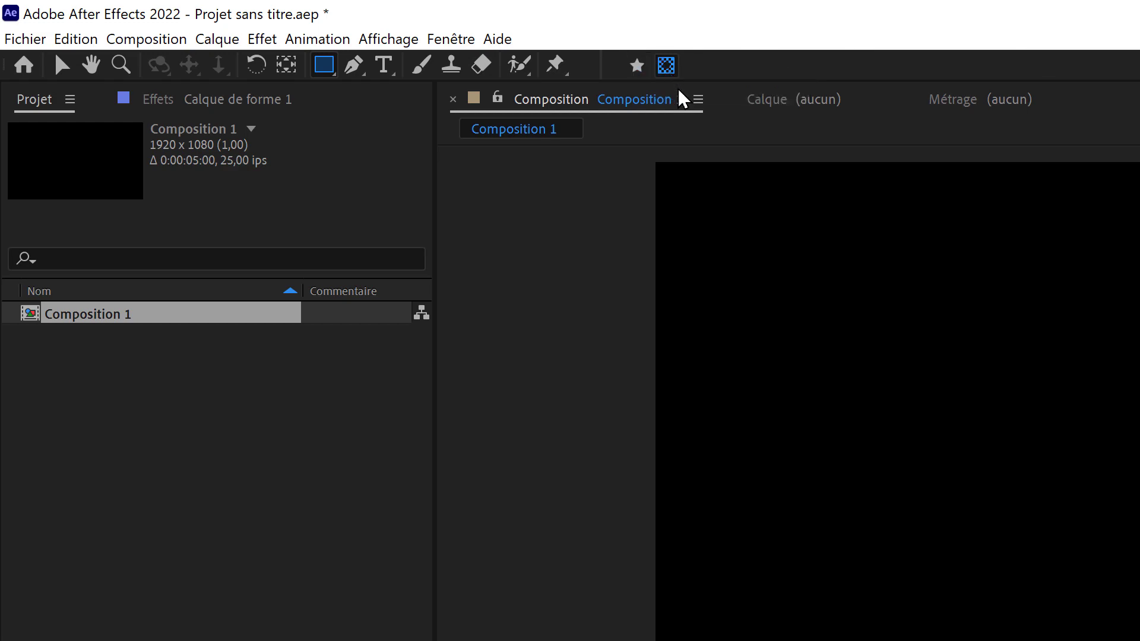
left_click(636, 67)
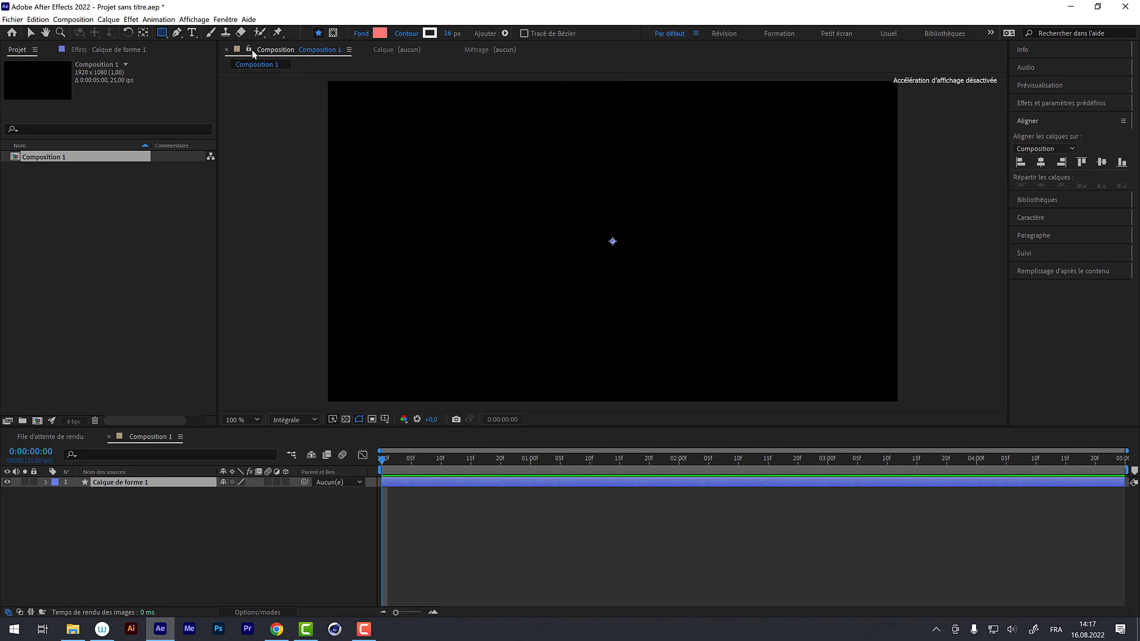
Step: Draw a closed freeform shape with five curved points on the shape layer using the Pen tool
left_click(176, 33)
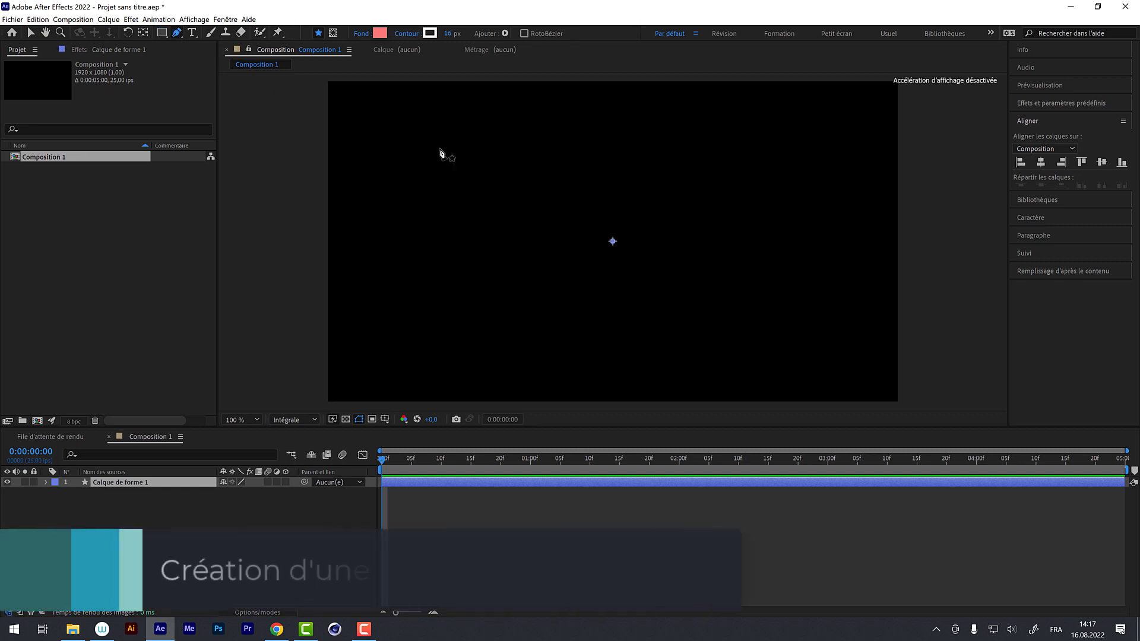
left_click_drag(446, 140, 414, 207)
left_click_drag(433, 275, 462, 316)
left_click_drag(669, 319, 675, 233)
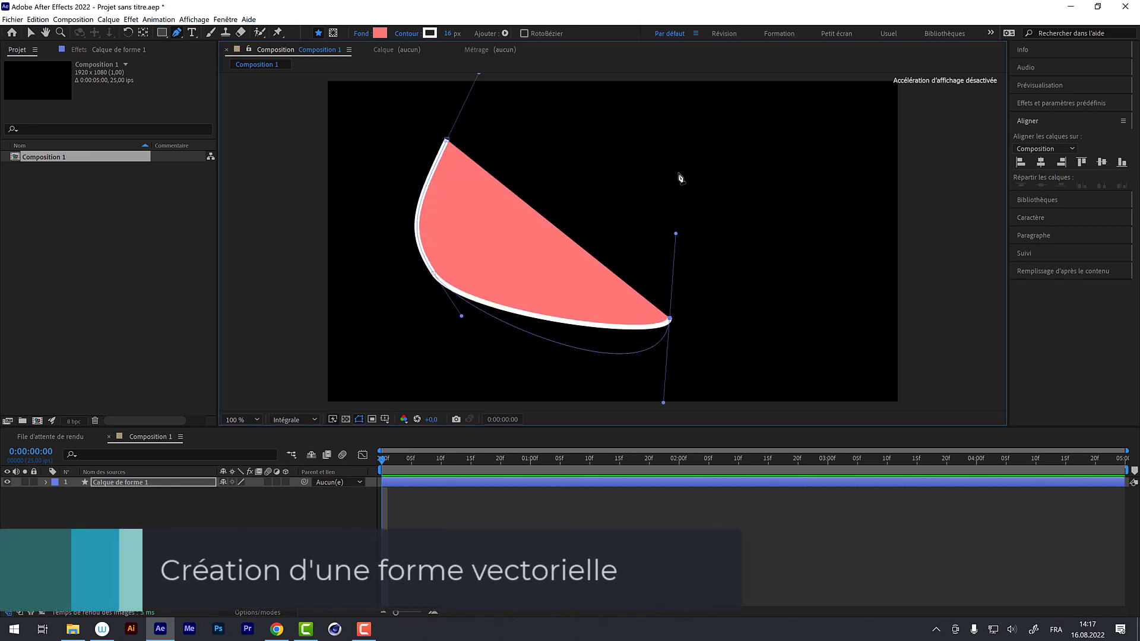
left_click_drag(677, 171, 401, 212)
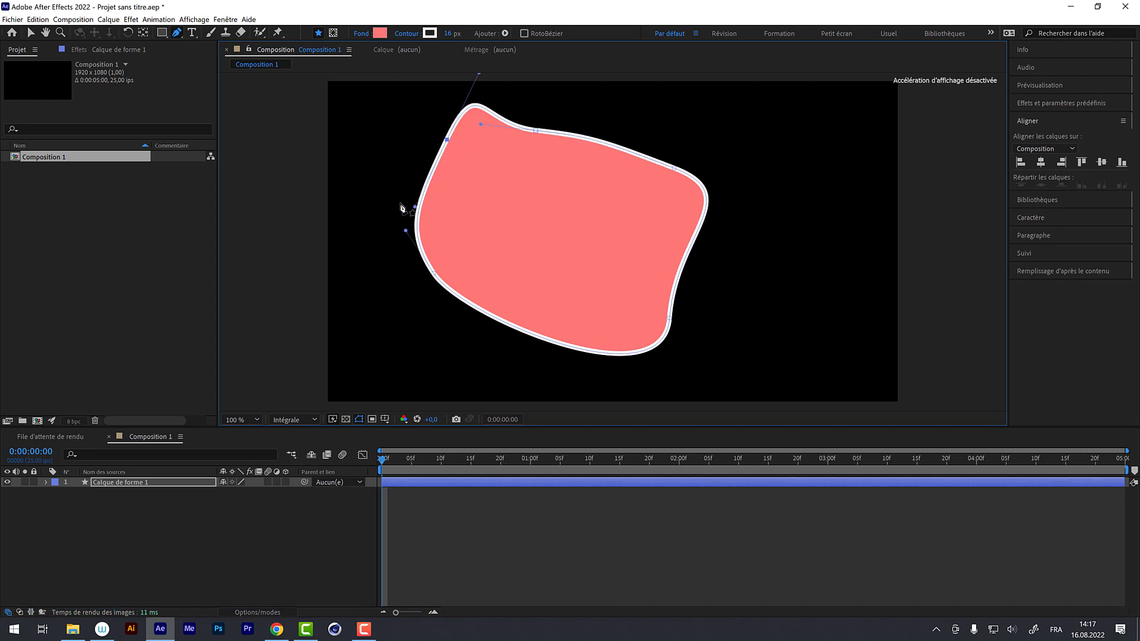
Step: Review the freeform shape's fill colour, try removing its fill, and restore the solid colour fill
left_click(380, 34)
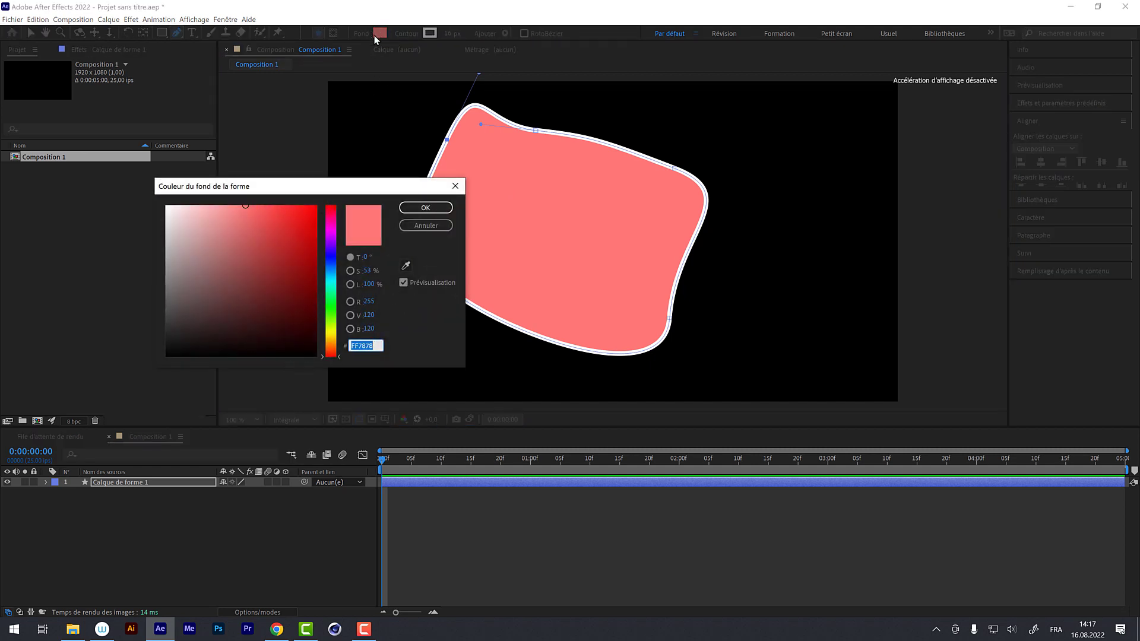
left_click(425, 207)
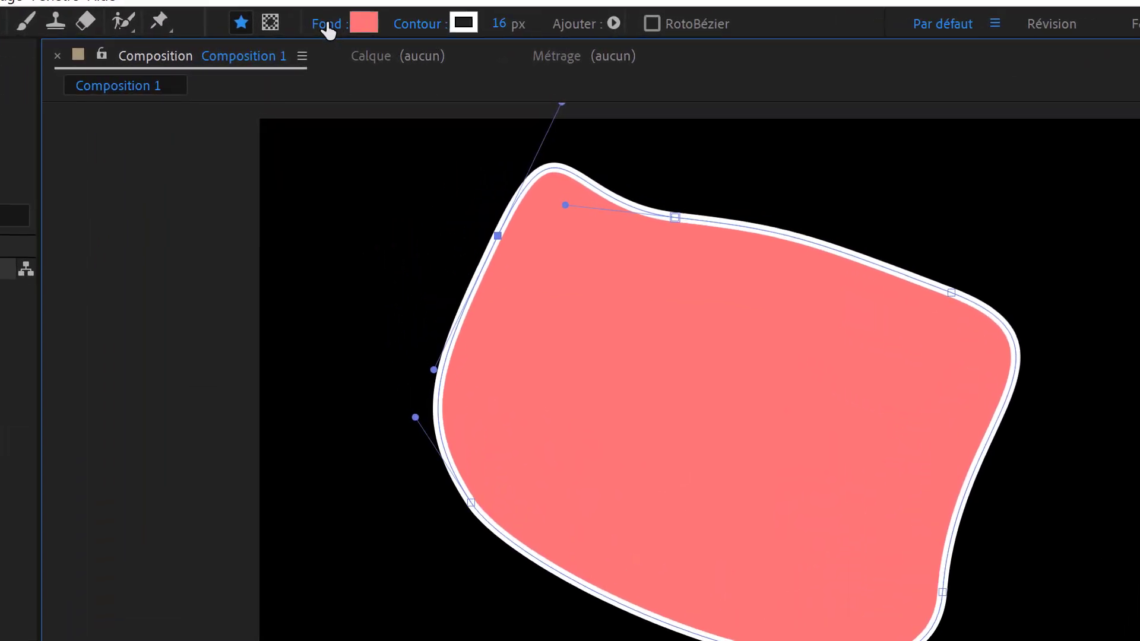
left_click(347, 31)
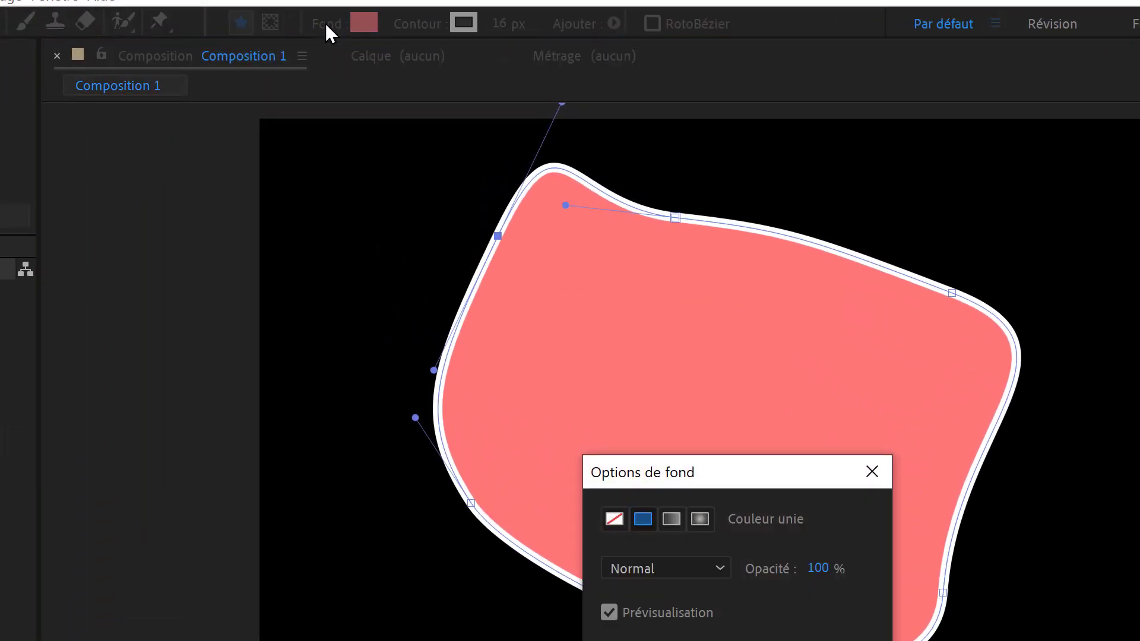
left_click(615, 519)
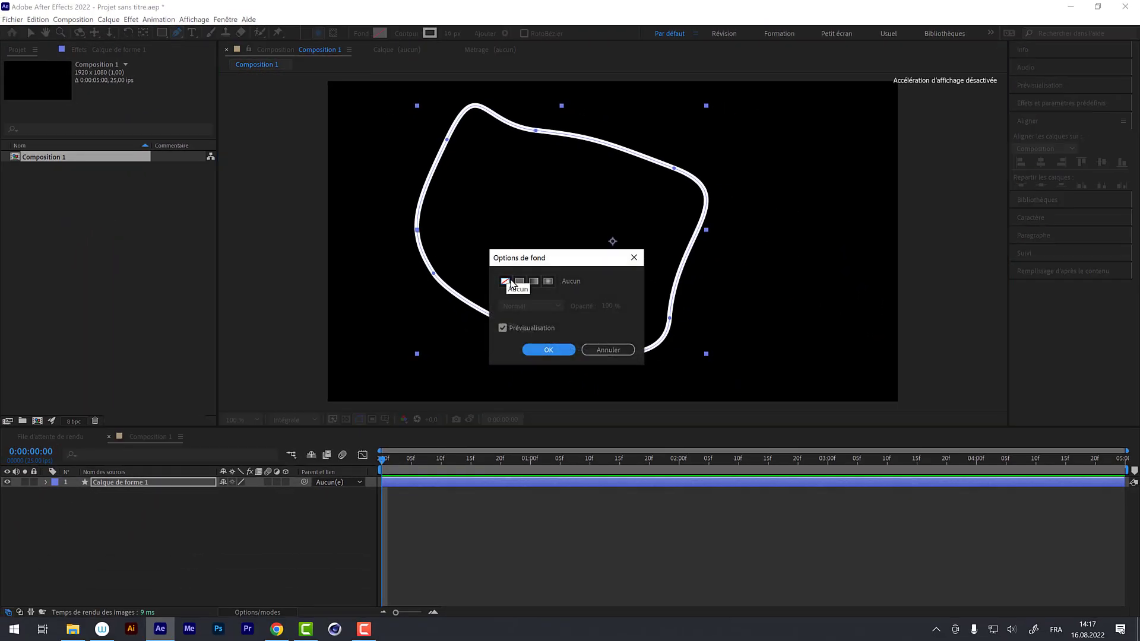
left_click(520, 281)
left_click(548, 350)
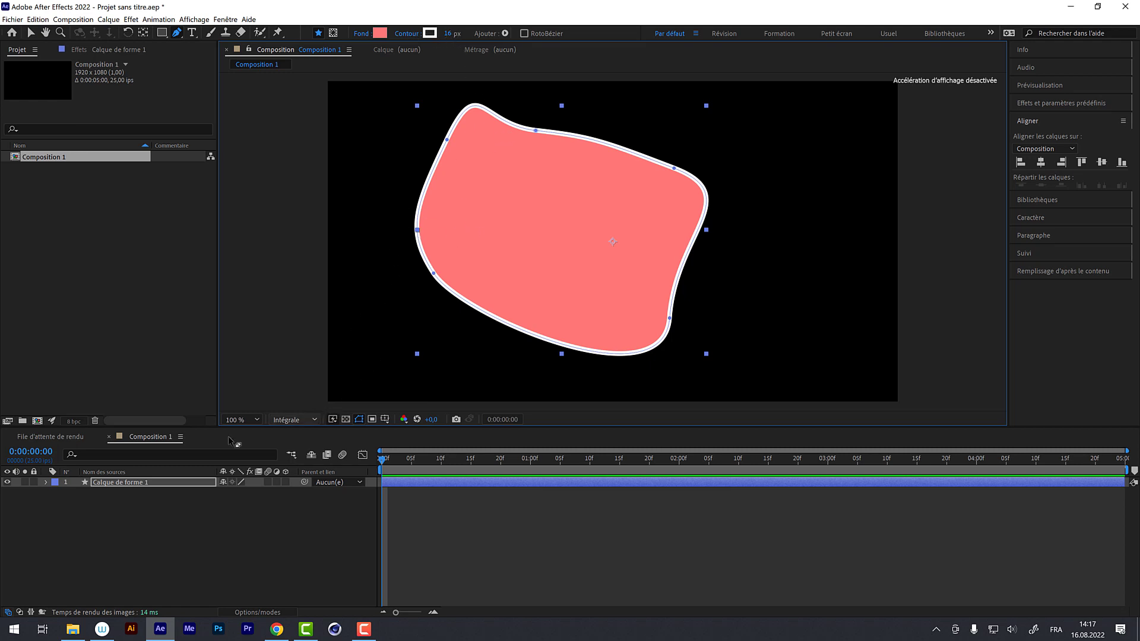
Step: Examine the shape layer's Transform properties in the timeline
left_click(105, 482)
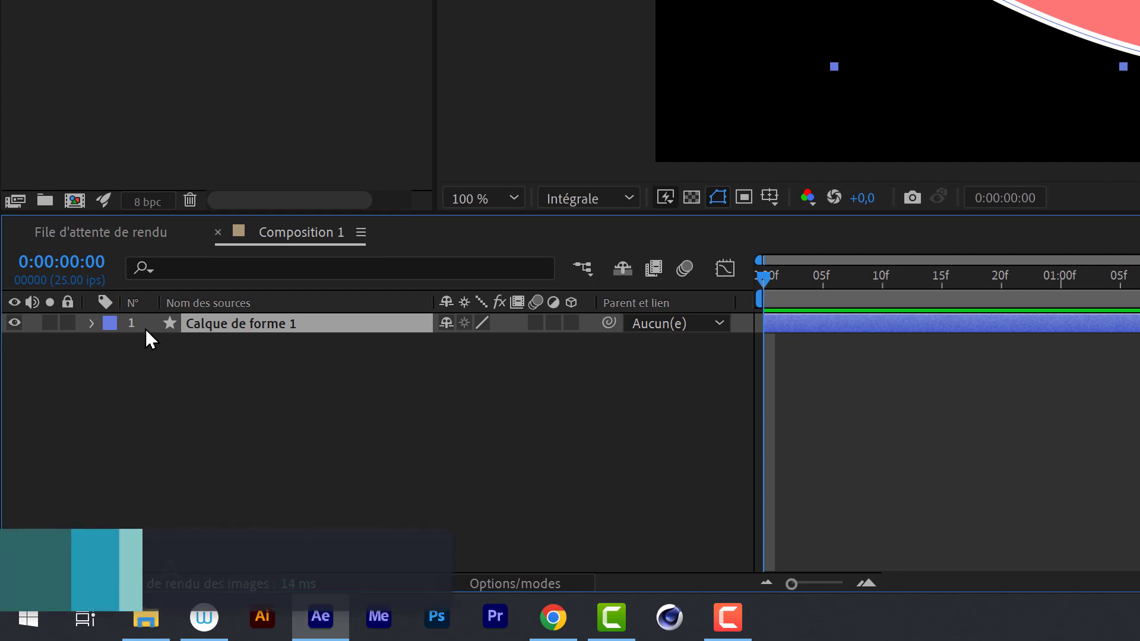
left_click(92, 324)
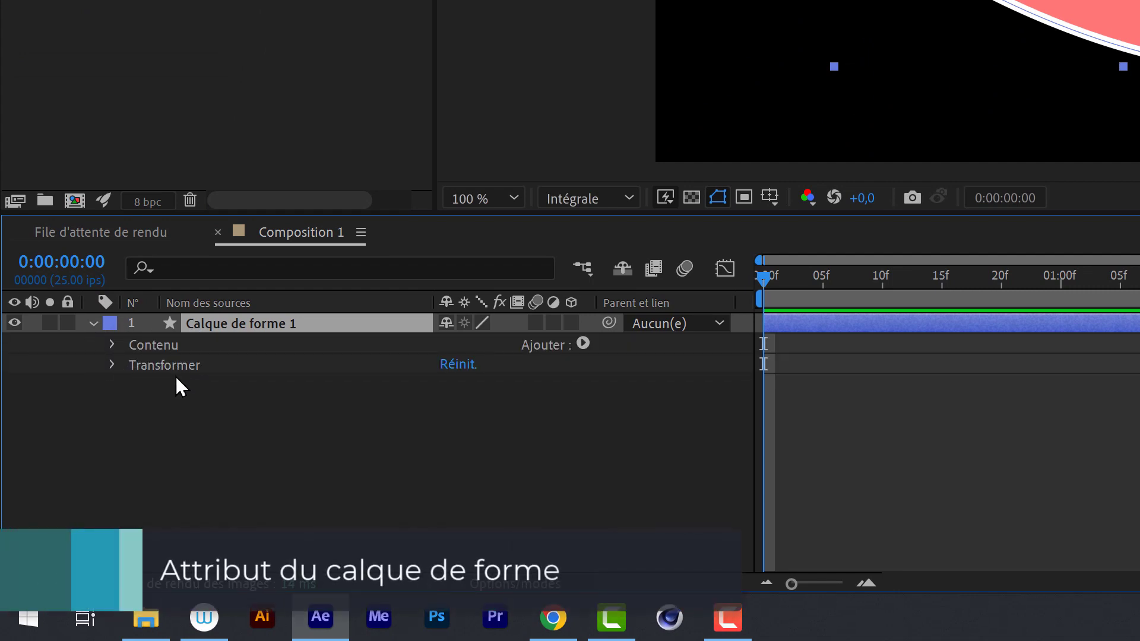
left_click(110, 364)
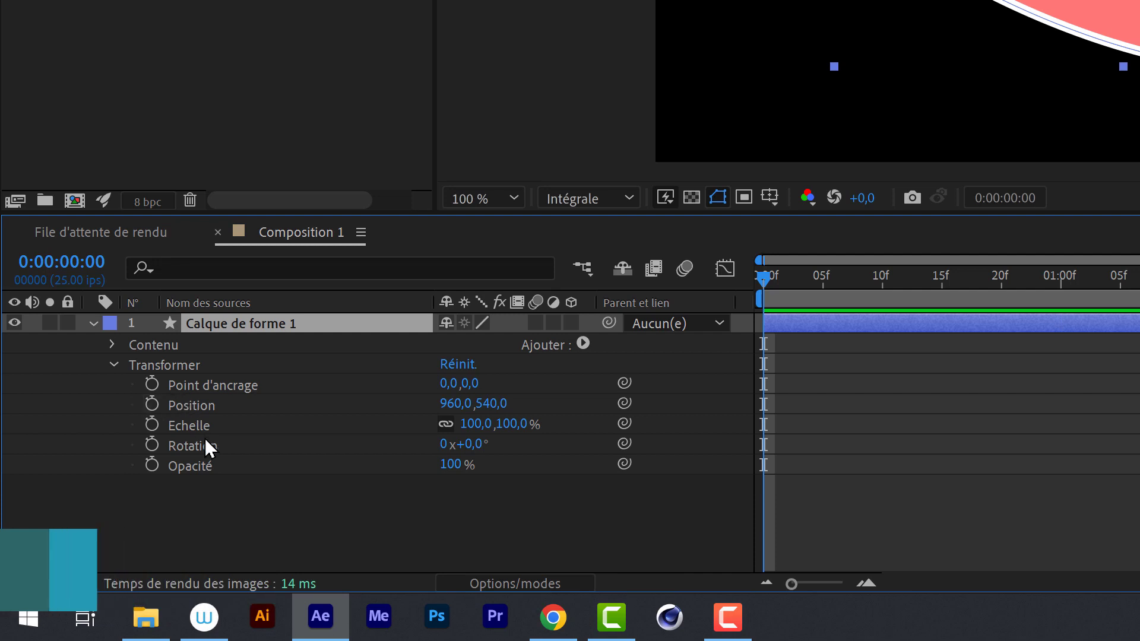
left_click(111, 363)
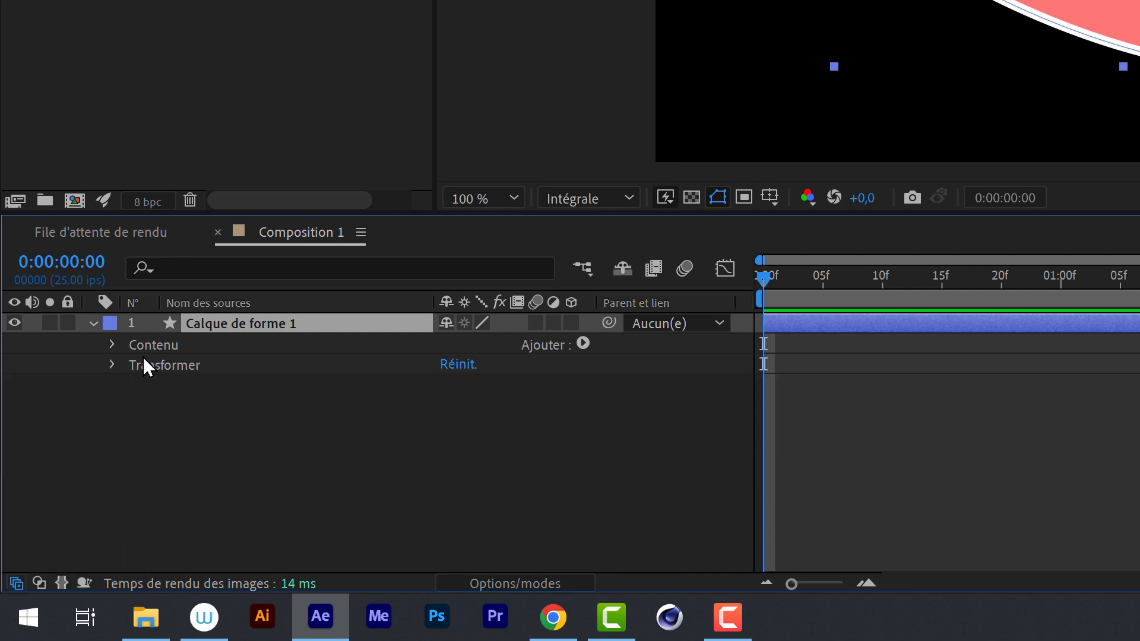
Step: Expand the shape layer's contents and draw an upright rectangle to the right of the freeform shape
left_click(130, 347)
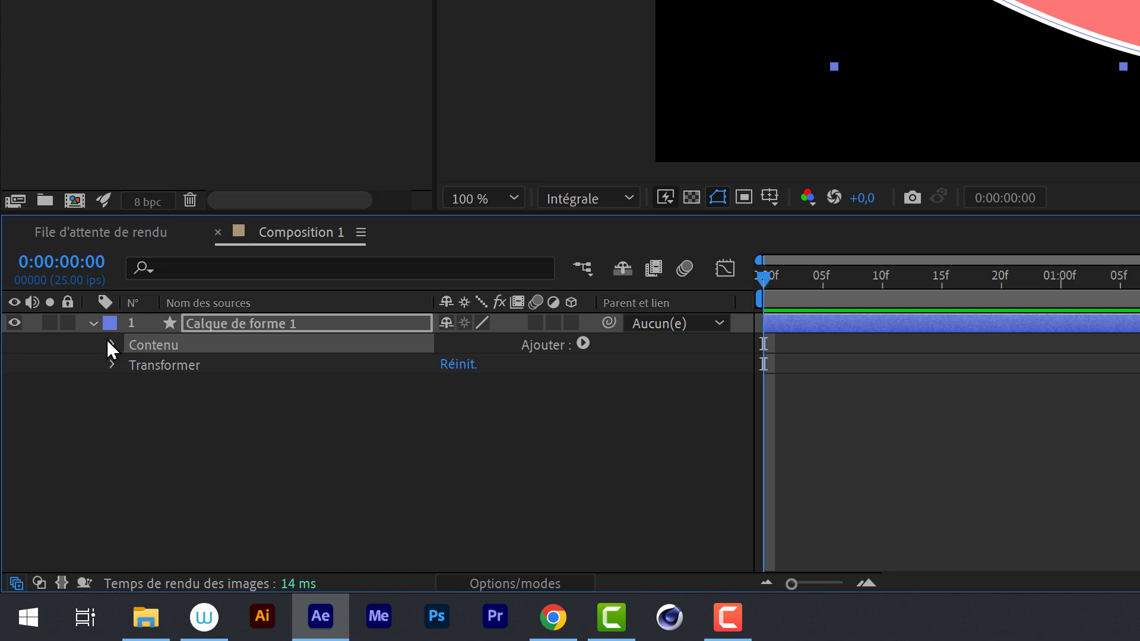
left_click(110, 344)
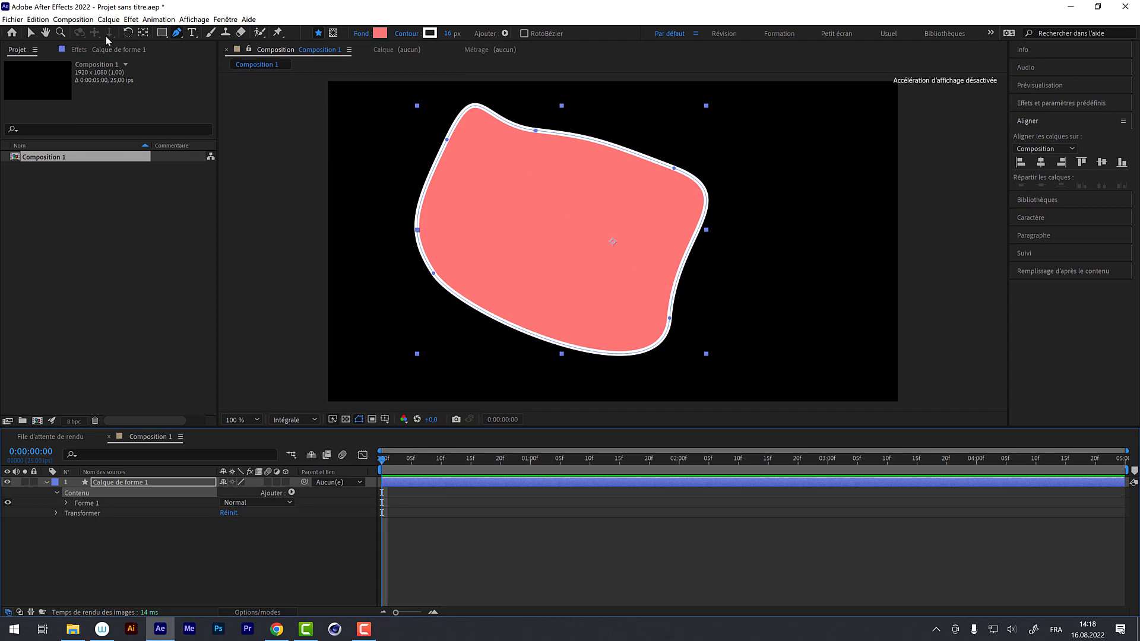
left_click(163, 34)
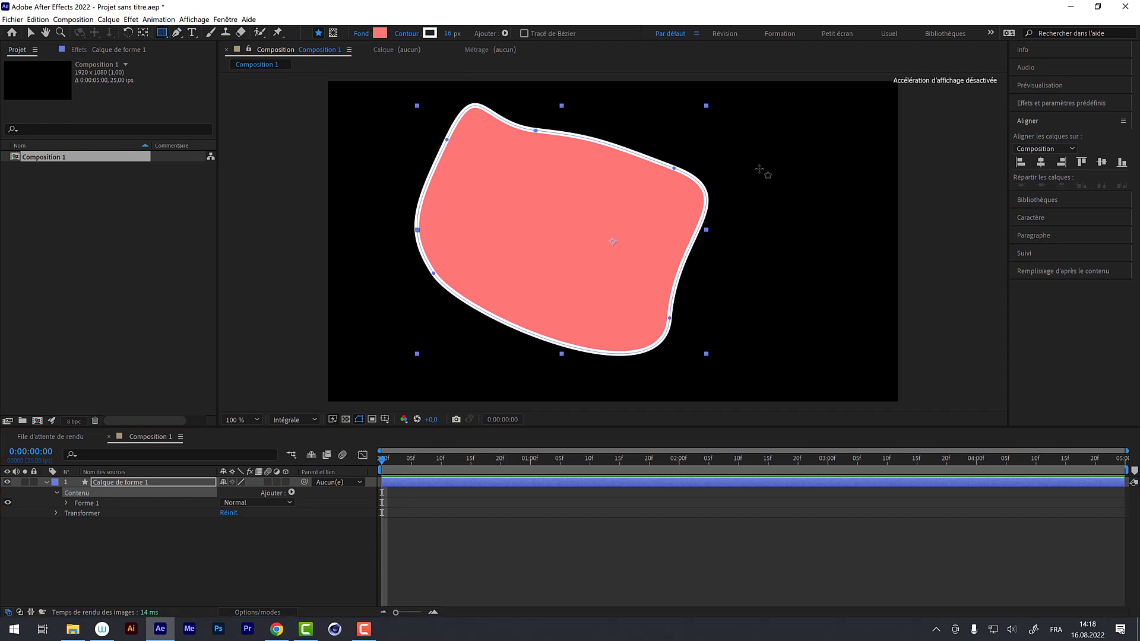
left_click_drag(756, 168, 862, 323)
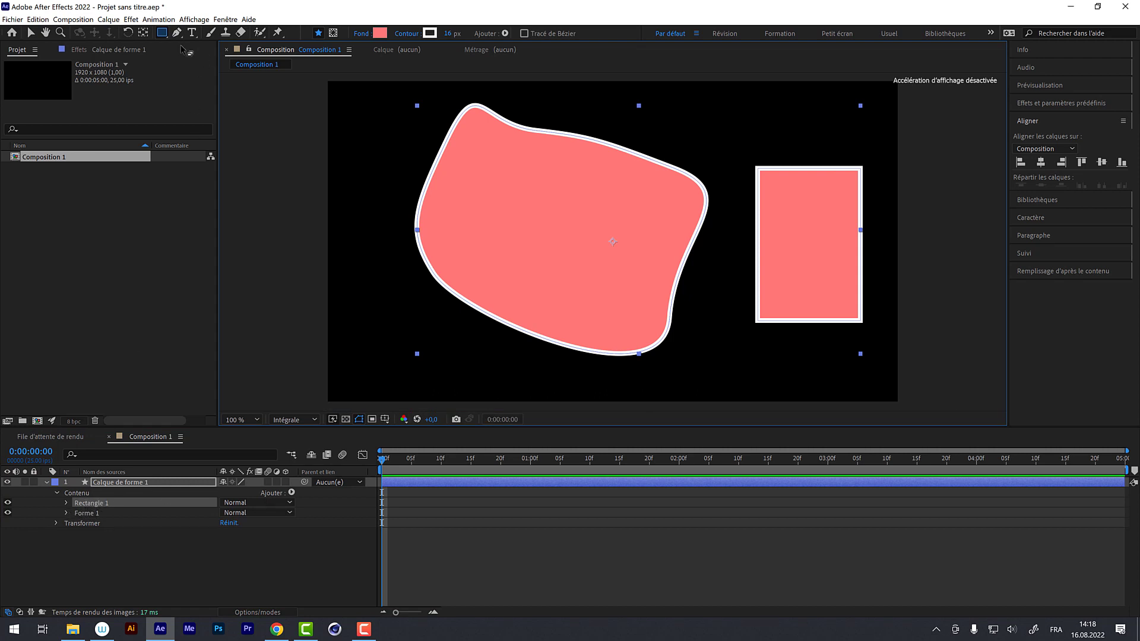
Step: Expand Forme 1 down to its Tracé property and set a path keyframe at 0:00:00:00
left_click(66, 513)
left_click(80, 514)
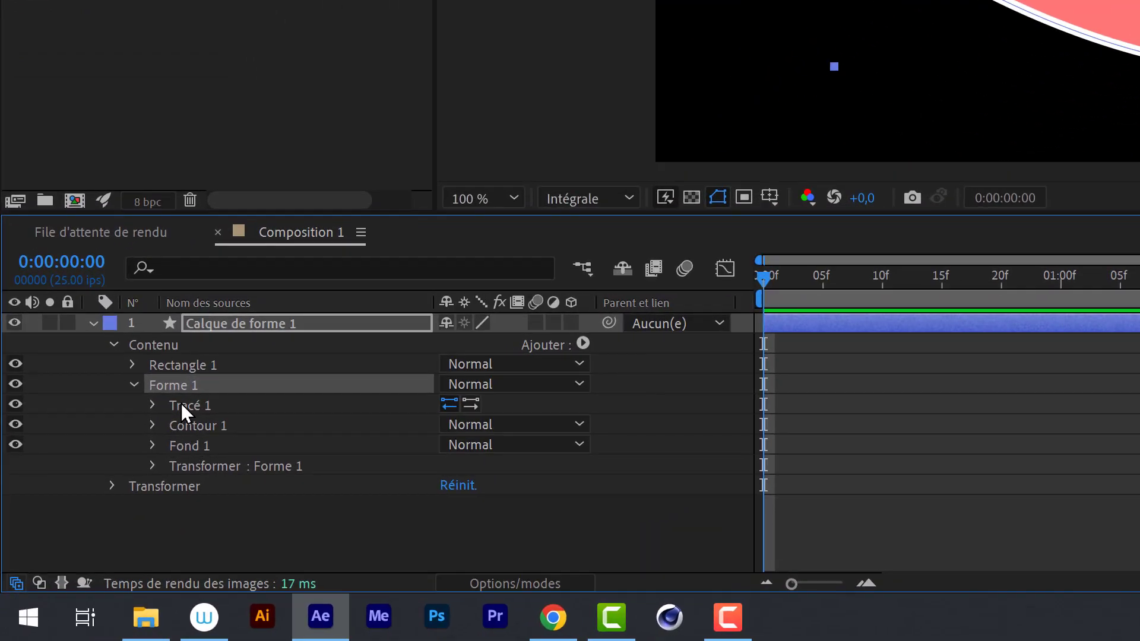
left_click(180, 404)
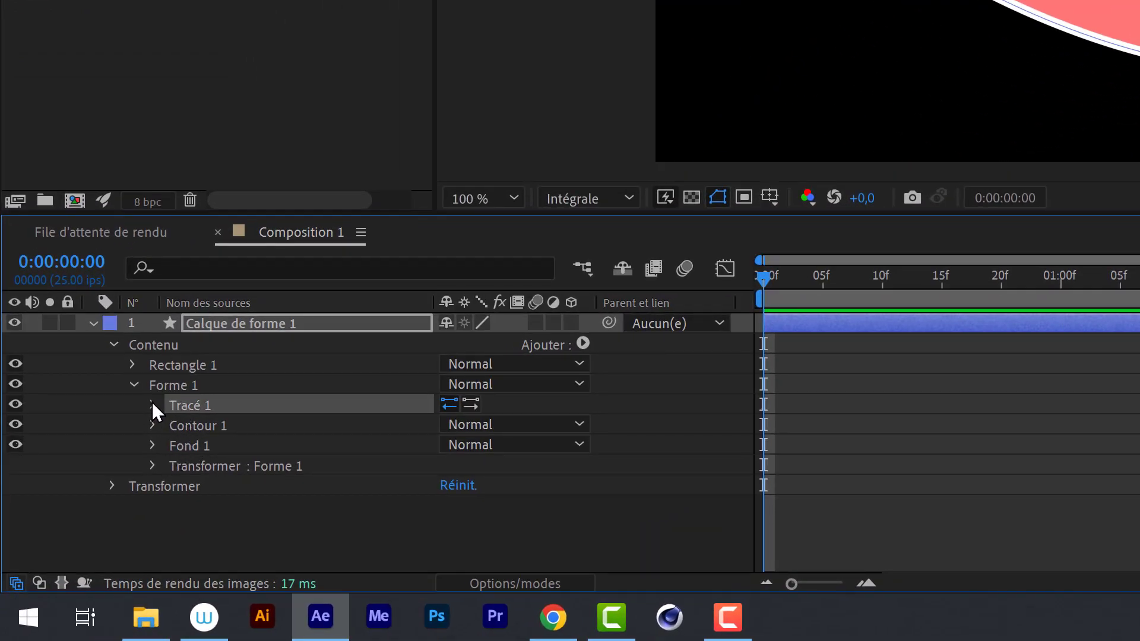
left_click(152, 402)
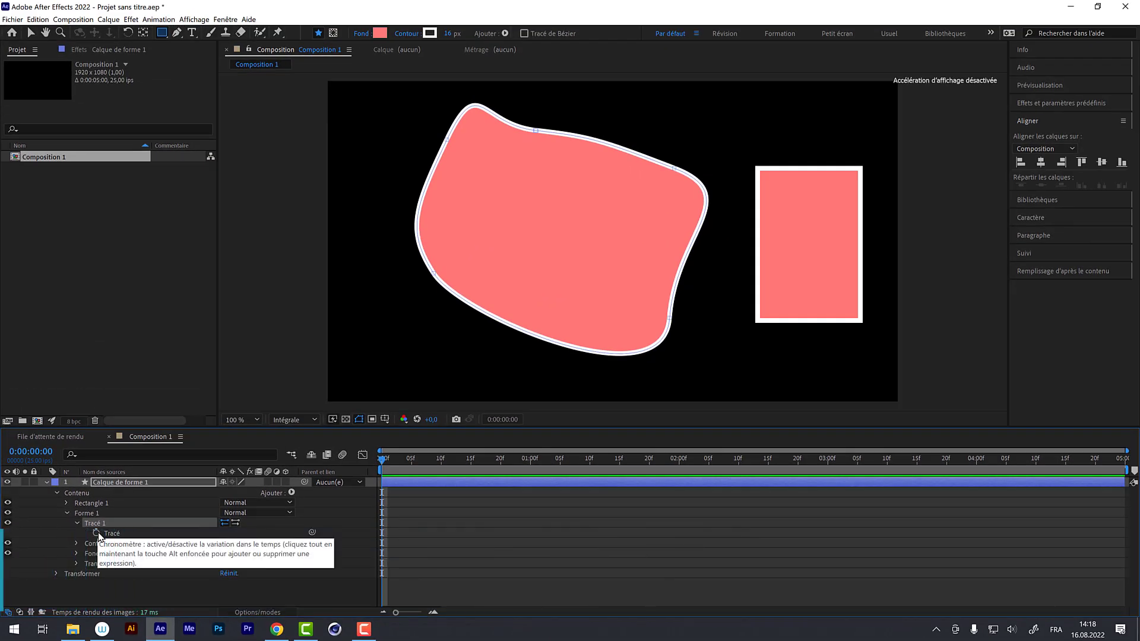
left_click(31, 33)
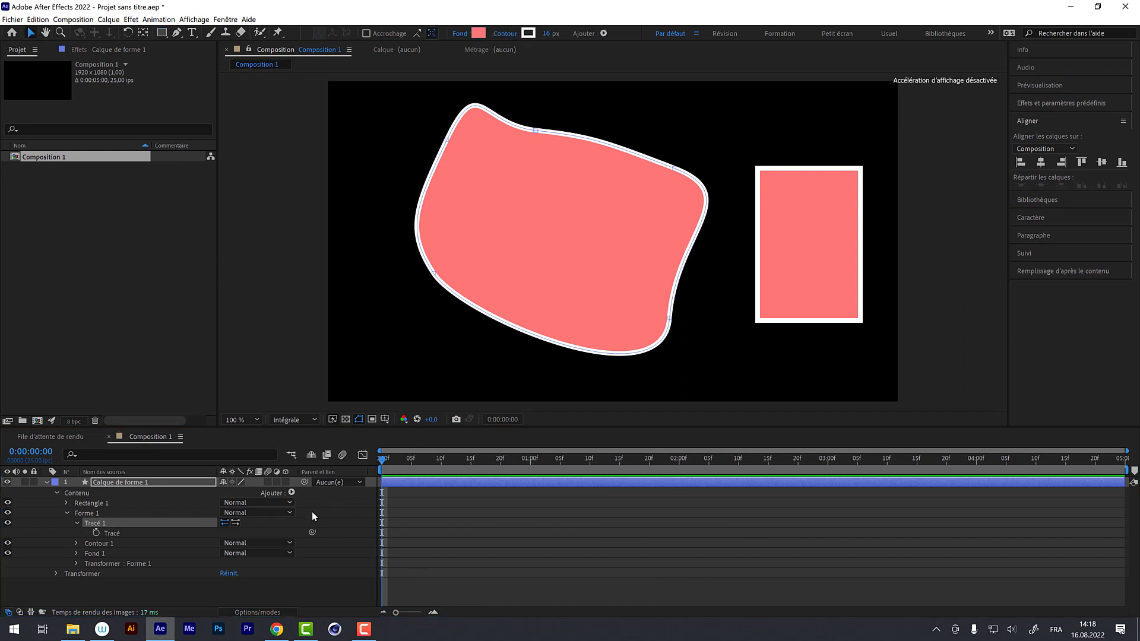
left_click(96, 533)
Step: At 0:00:01:20, move the freeform shape's lower-right point inward toward the centre and adjust its curve handle
left_click_drag(403, 460, 650, 478)
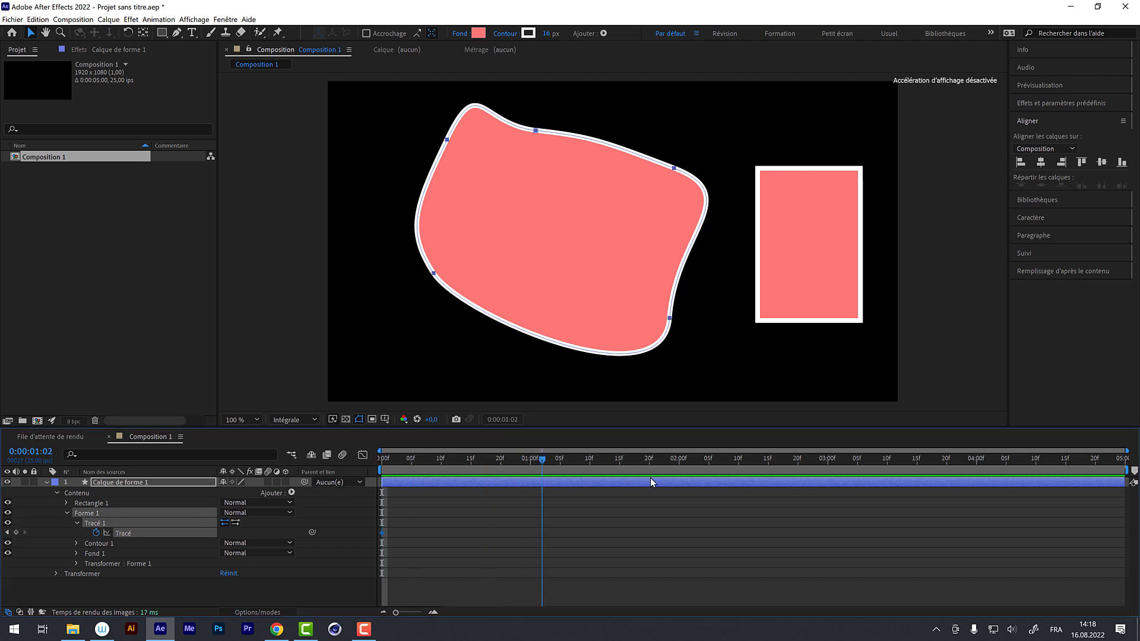
left_click_drag(655, 306, 528, 258)
left_click_drag(533, 174, 539, 215)
Step: Scrub the animation back to 0:00:00:00 with the Pen tool active to review how the path deforms
left_click(177, 32)
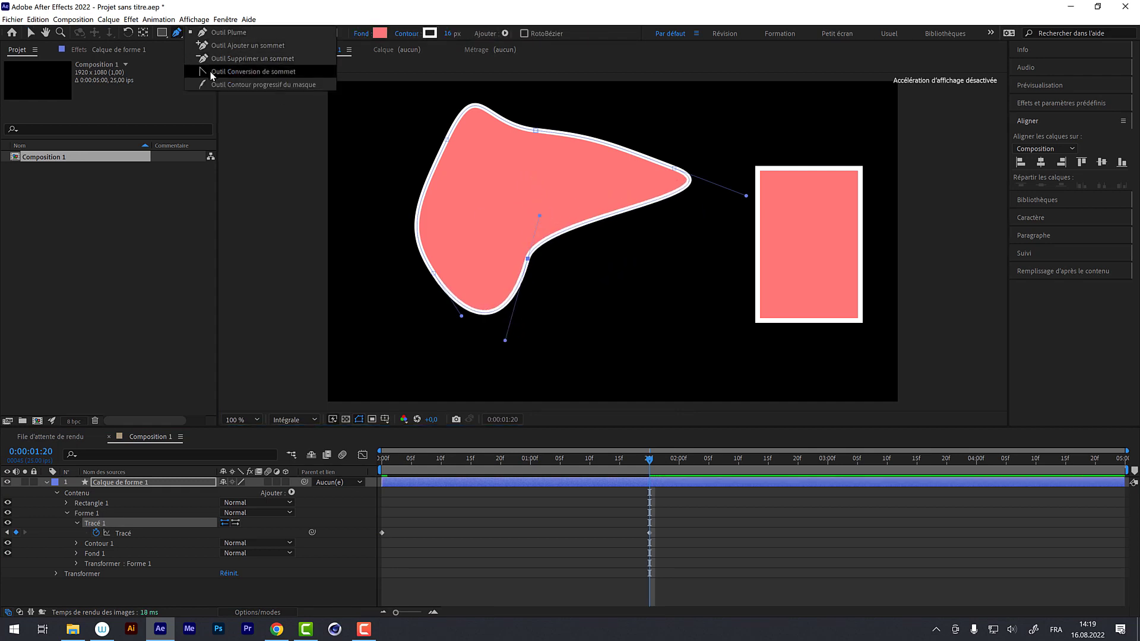
left_click(162, 32)
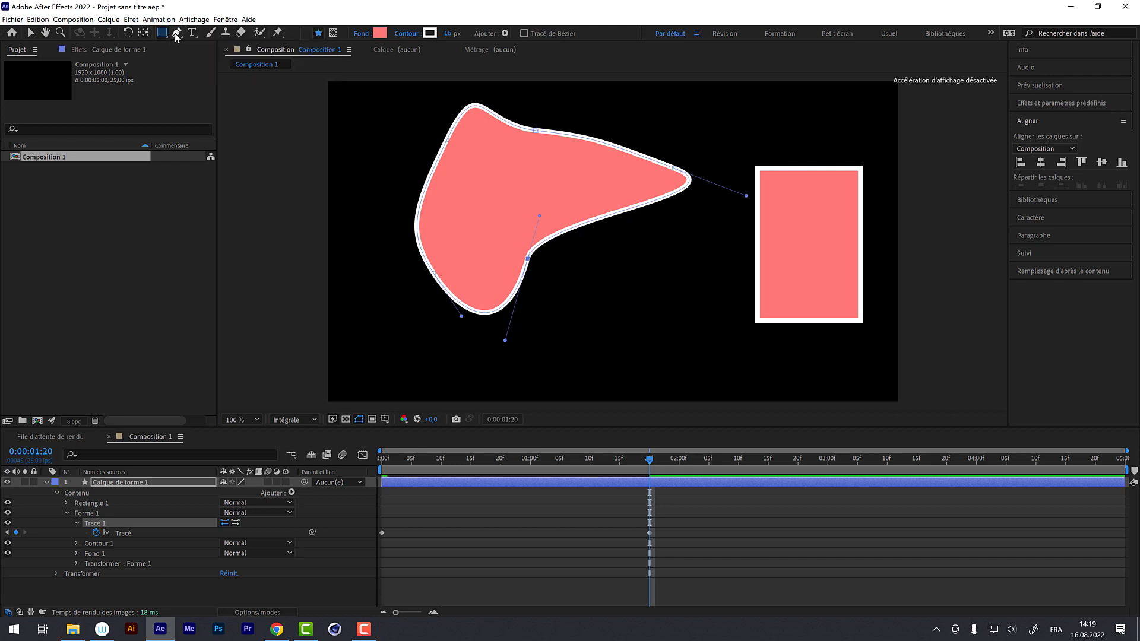
left_click(177, 34)
left_click_drag(648, 459, 470, 454)
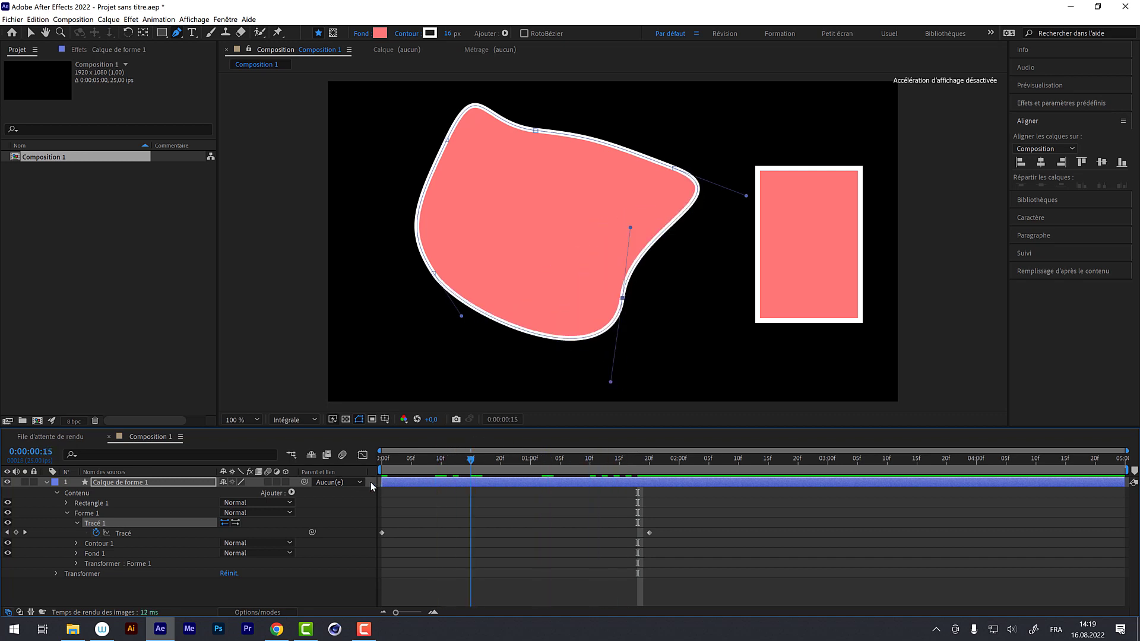
left_click_drag(370, 482, 92, 519)
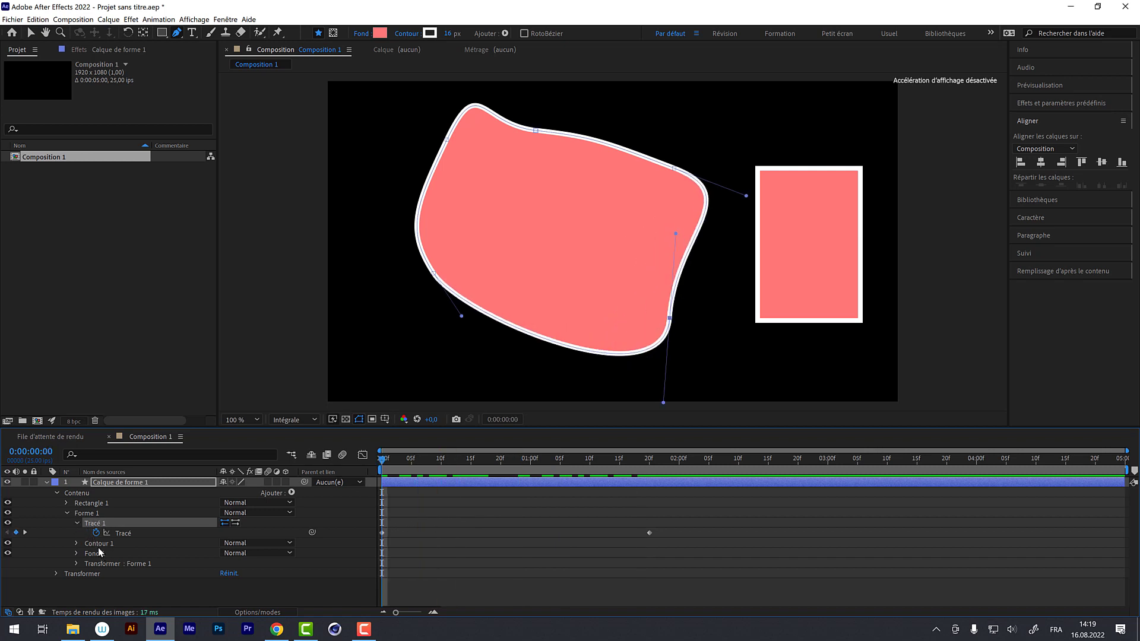
Step: Expand Contour 1 of the freeform shape and increase its stroke width to about 145 px
left_click(77, 543)
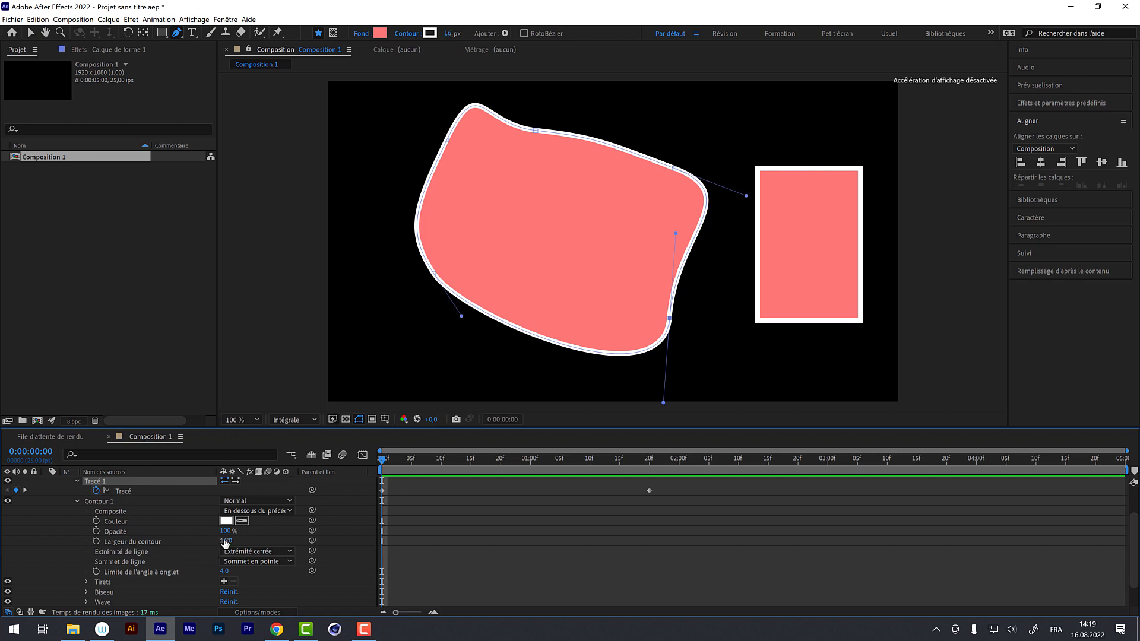
mouse_move(225, 541)
left_mouse_down()
mouse_move(201, 540)
mouse_move(276, 526)
left_mouse_up()
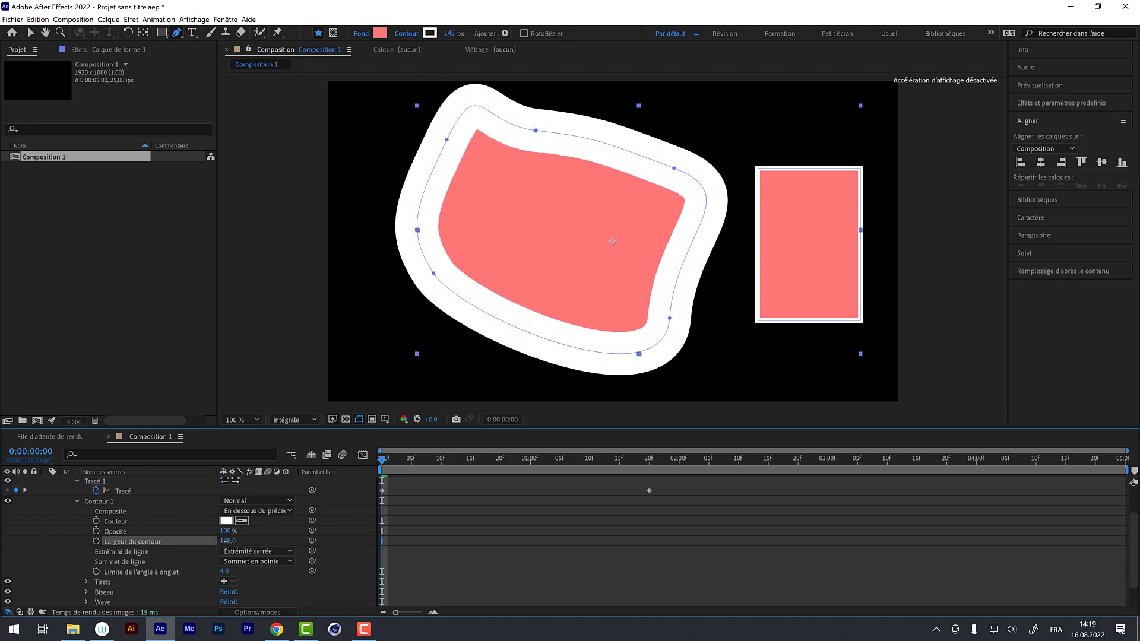
Step: Set the freeform shape's stroke width to 12 px and collapse Contour 1
left_click(228, 541)
type("12")
key("Return")
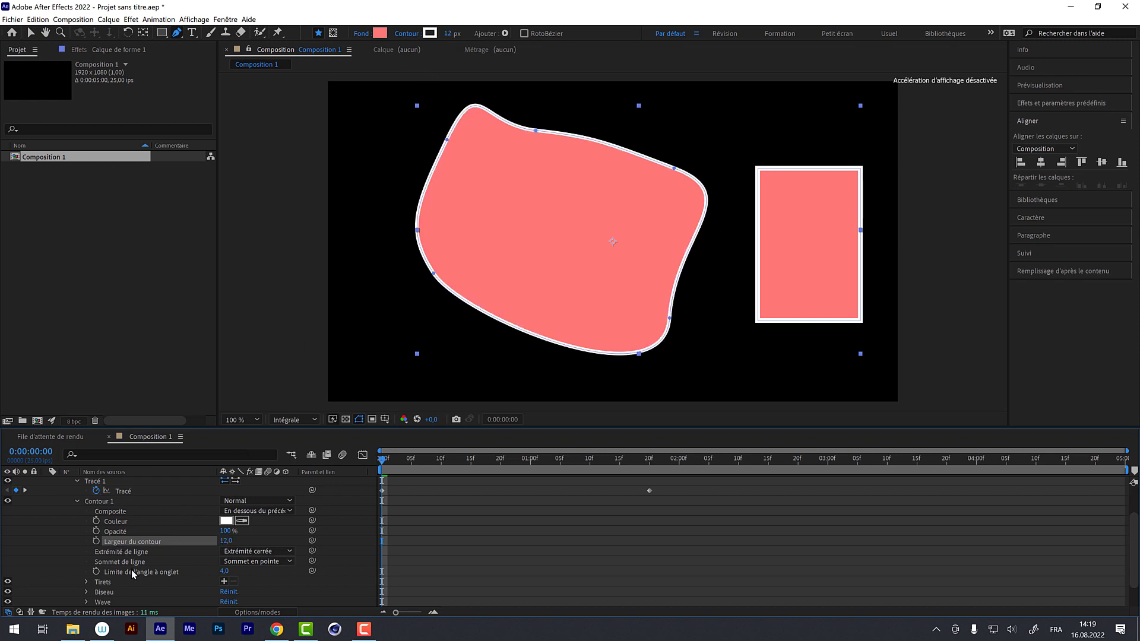
left_click(78, 501)
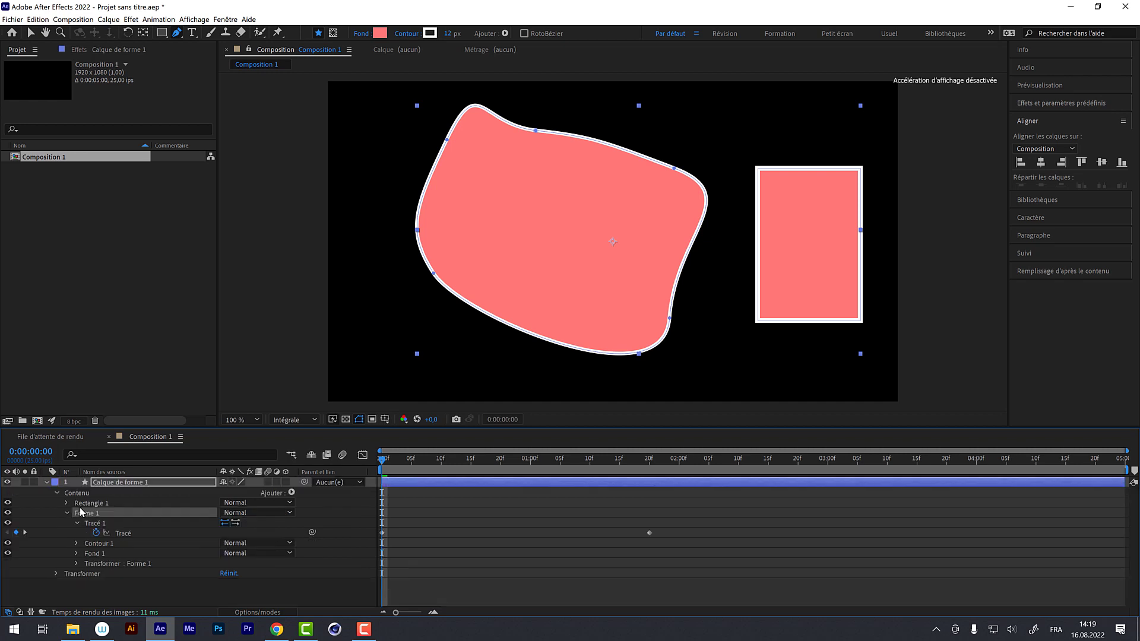
Step: Change Fond 1's fill colour on the freeform shape to green 15962B and collapse its properties
left_click(76, 553)
left_click(226, 584)
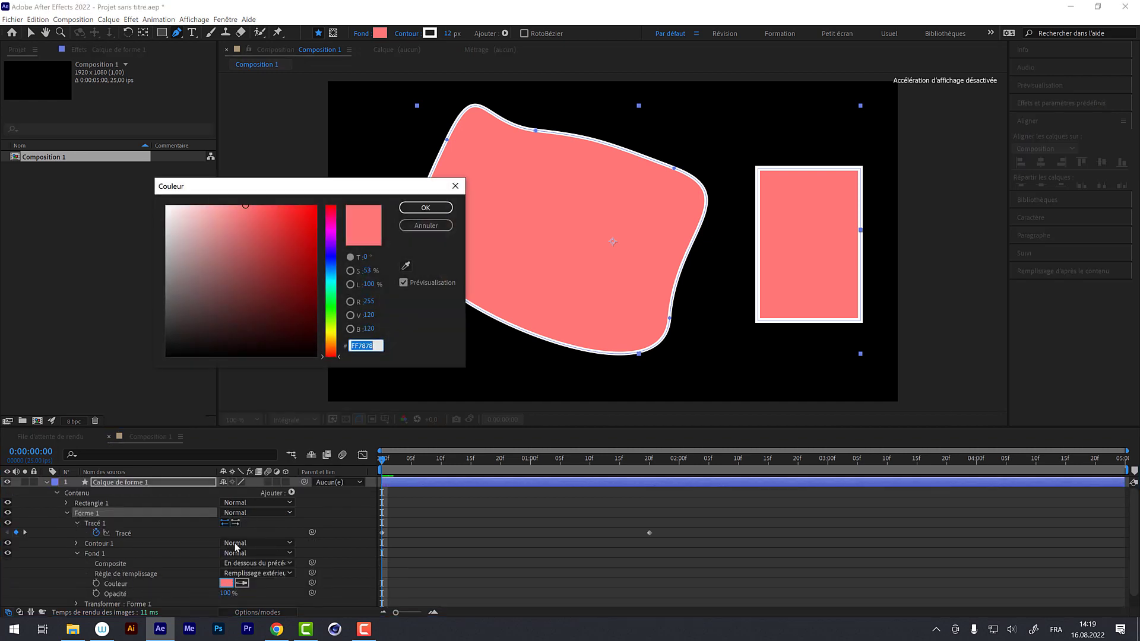
left_click(333, 304)
left_click(298, 266)
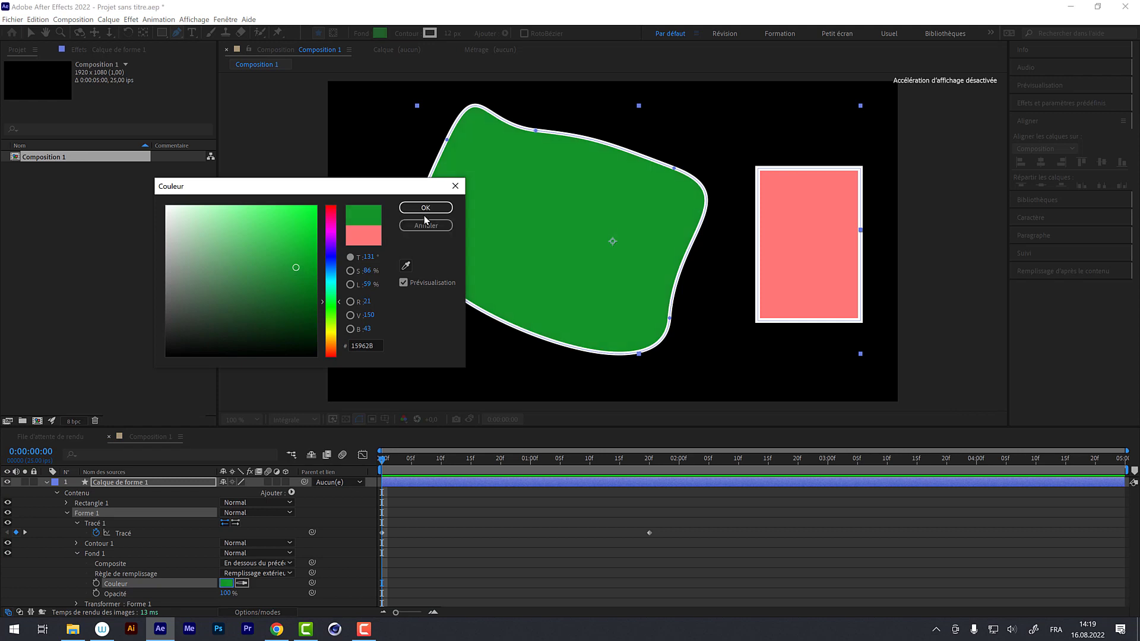
left_click(425, 207)
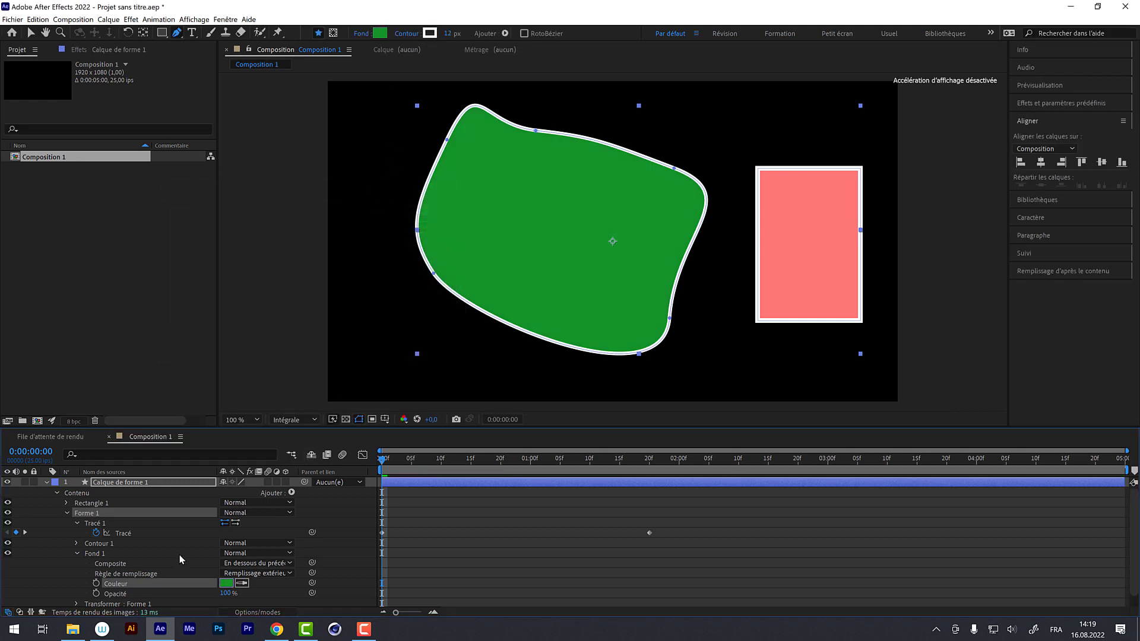
left_click(77, 553)
Step: Add dashes to Contour 1 of the freeform shape, with Tiret at 87 and Décalage at -11
left_click(76, 543)
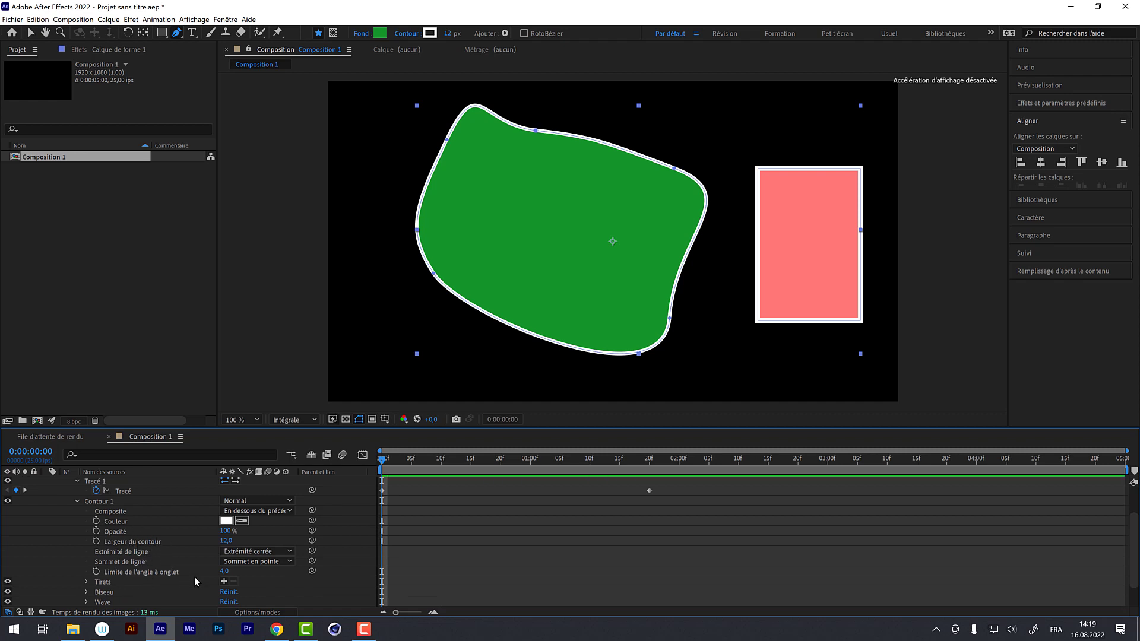
scroll(189, 574, "down", 1)
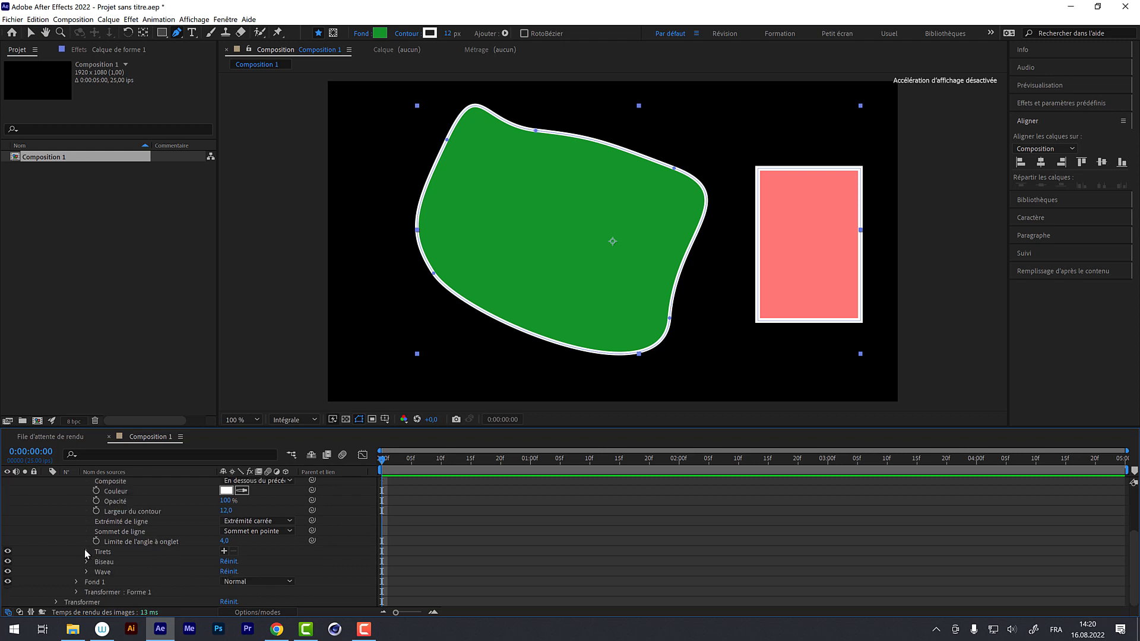
left_click(223, 551)
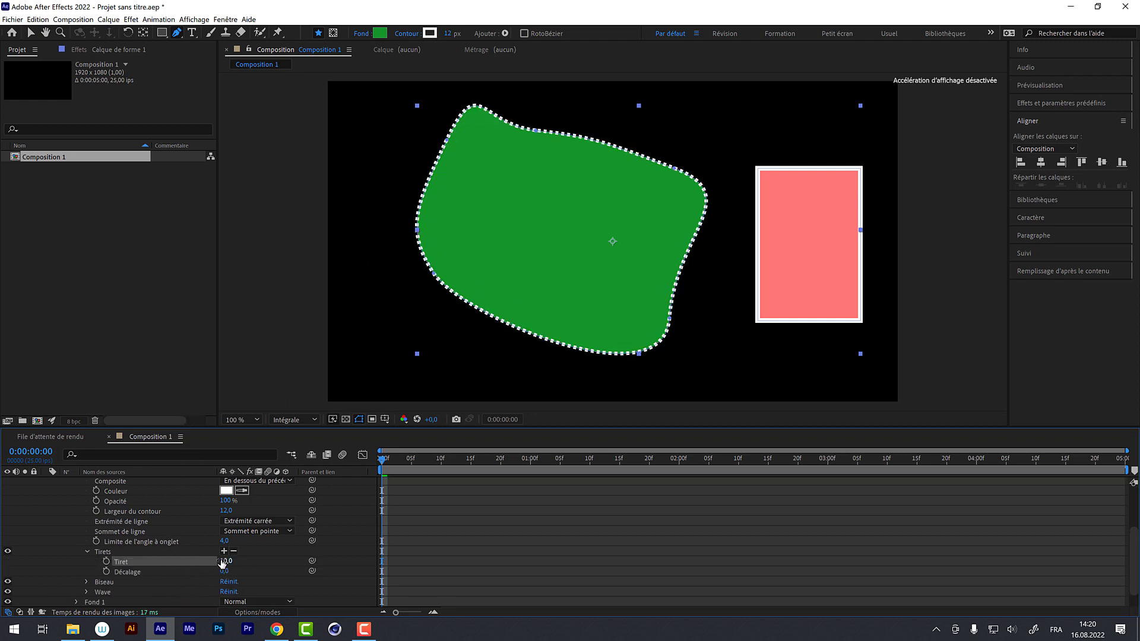
mouse_move(226, 561)
left_mouse_down()
mouse_move(270, 556)
mouse_move(256, 570)
mouse_move(284, 567)
mouse_move(224, 579)
left_mouse_up()
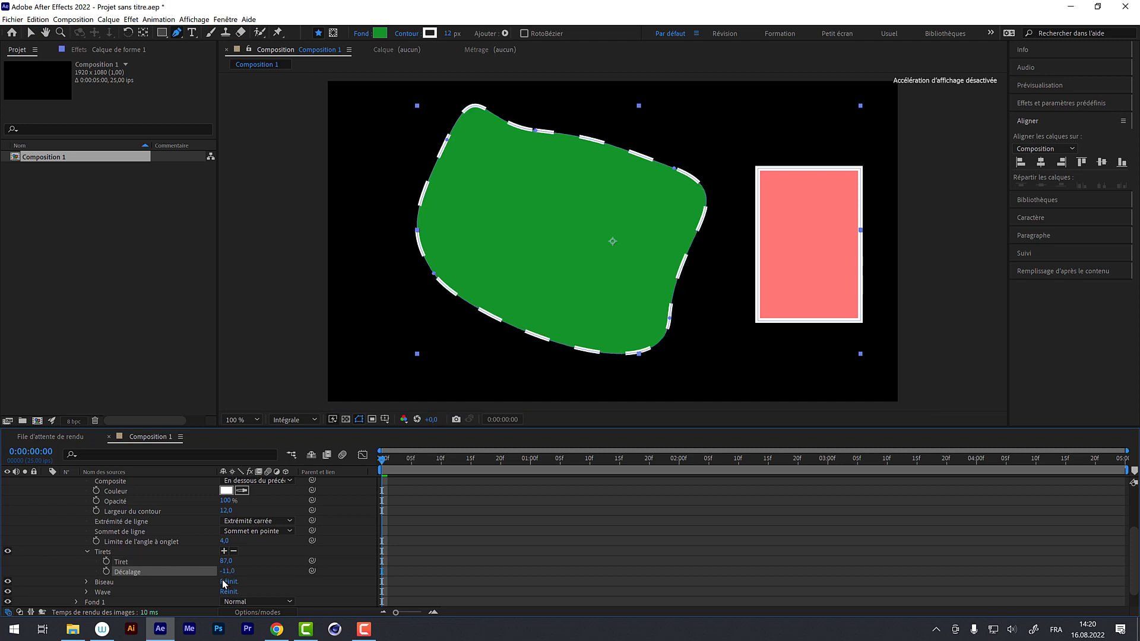
Step: Keyframe the dash Décalage at 0:00:00:00 and set it to 384 at 0:00:03:02
left_click(107, 571)
left_click_drag(381, 457, 837, 447)
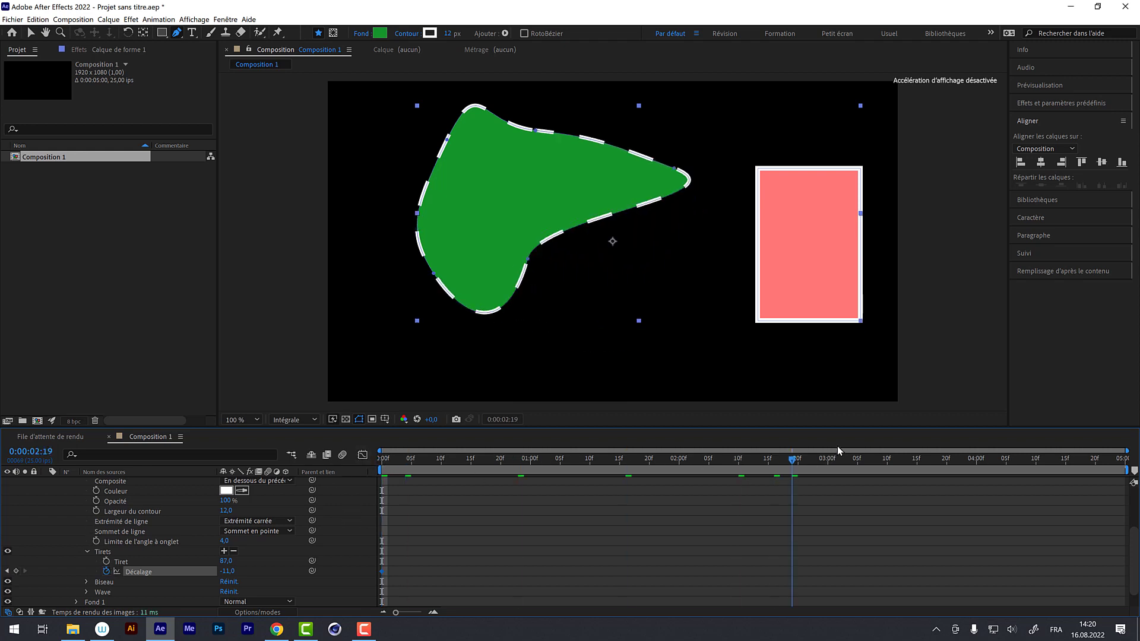
left_click_drag(227, 570, 470, 524)
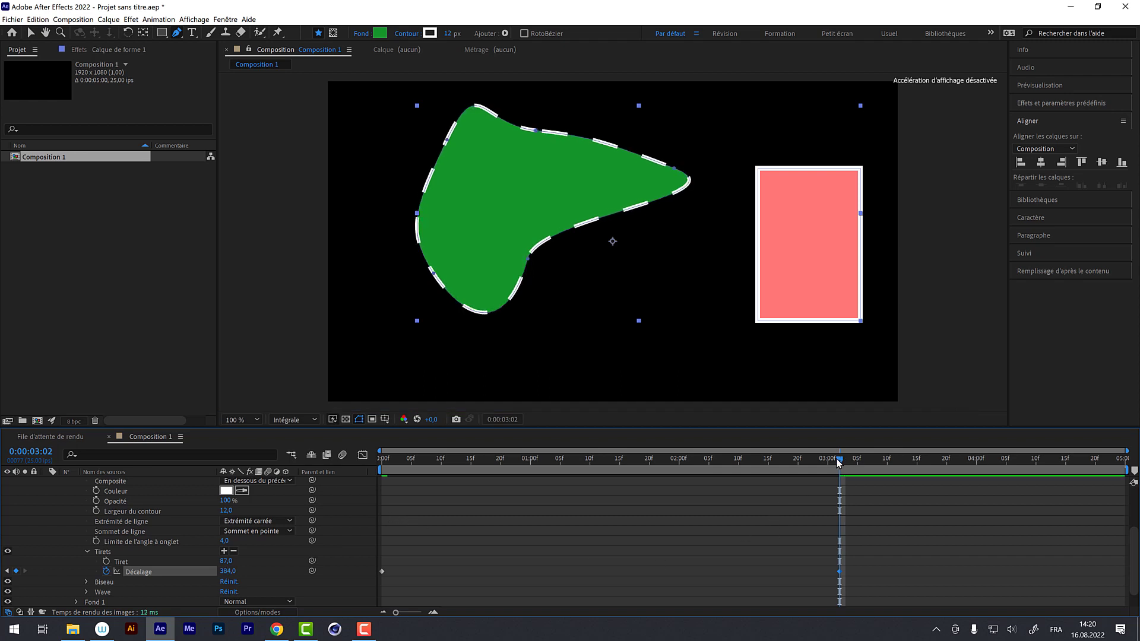
Step: Scrub back to 0:00:00:00 and play a preview to check the moving dashes
left_click_drag(838, 461, 620, 458)
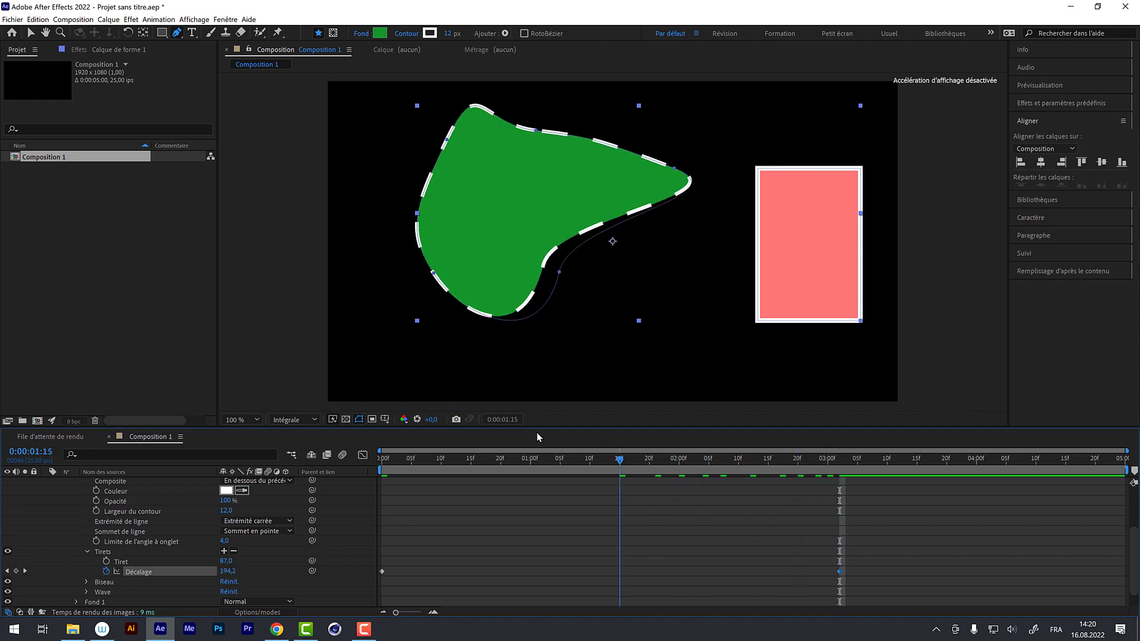
left_click_drag(538, 438, 273, 473)
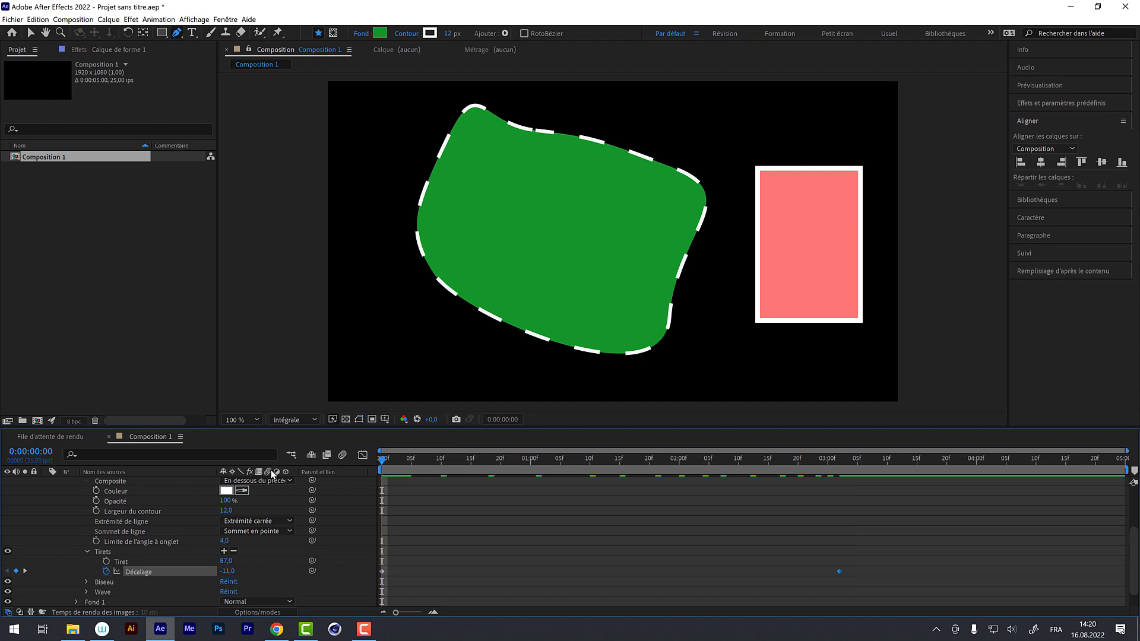
key("space")
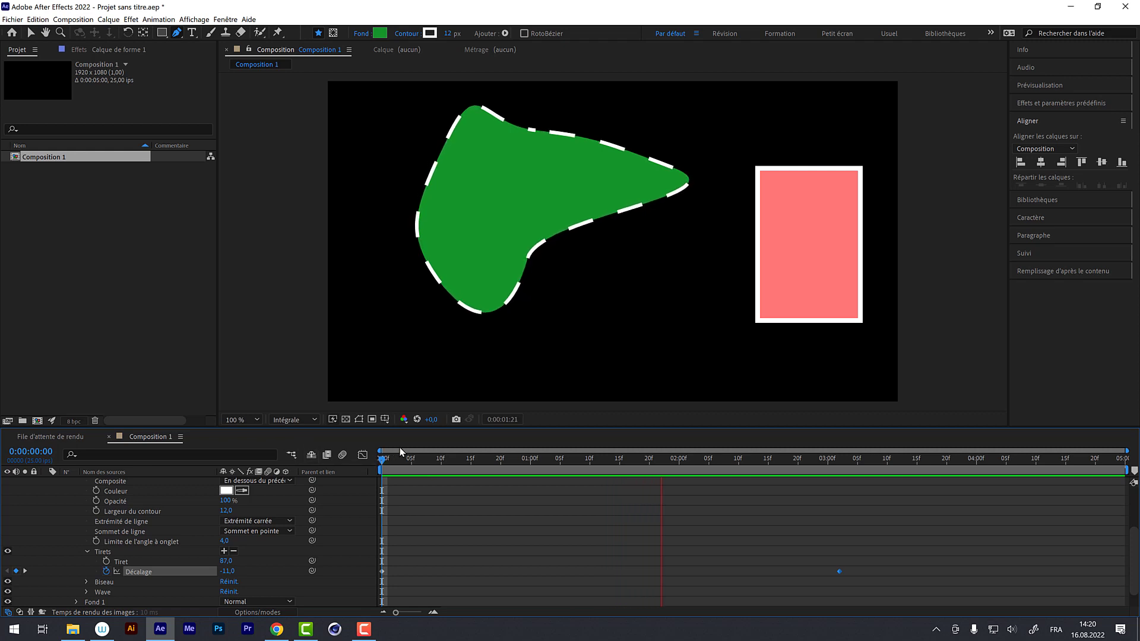
key("space")
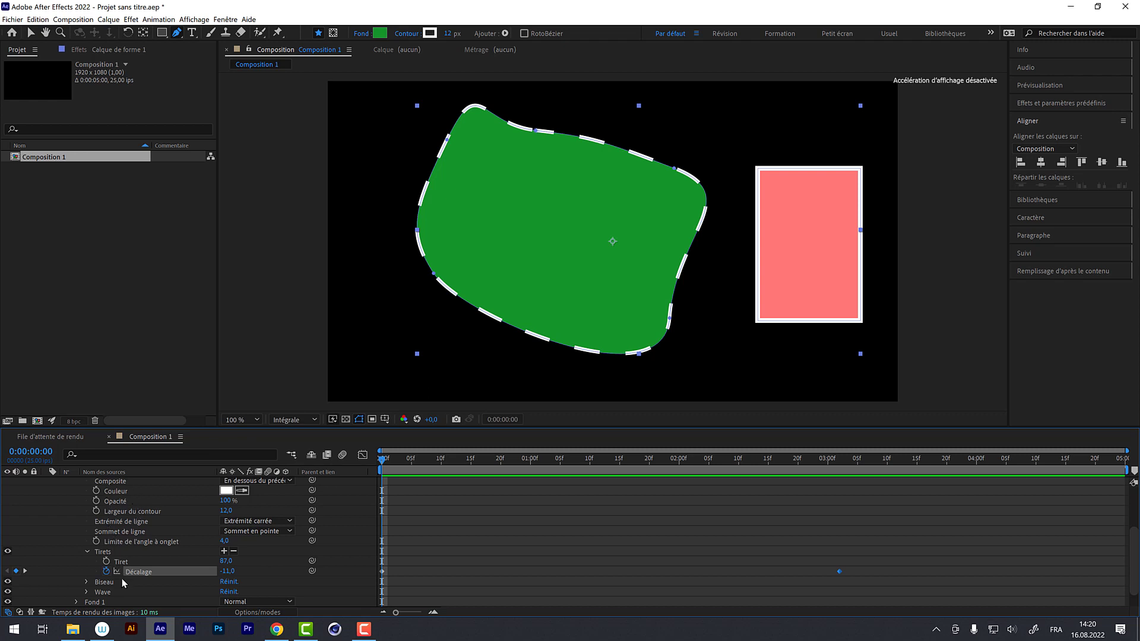
Step: Collapse Contour 1, look through Fond 1's fill properties, and select the Transformer : Forme 1 group
scroll(117, 549, "up", 1)
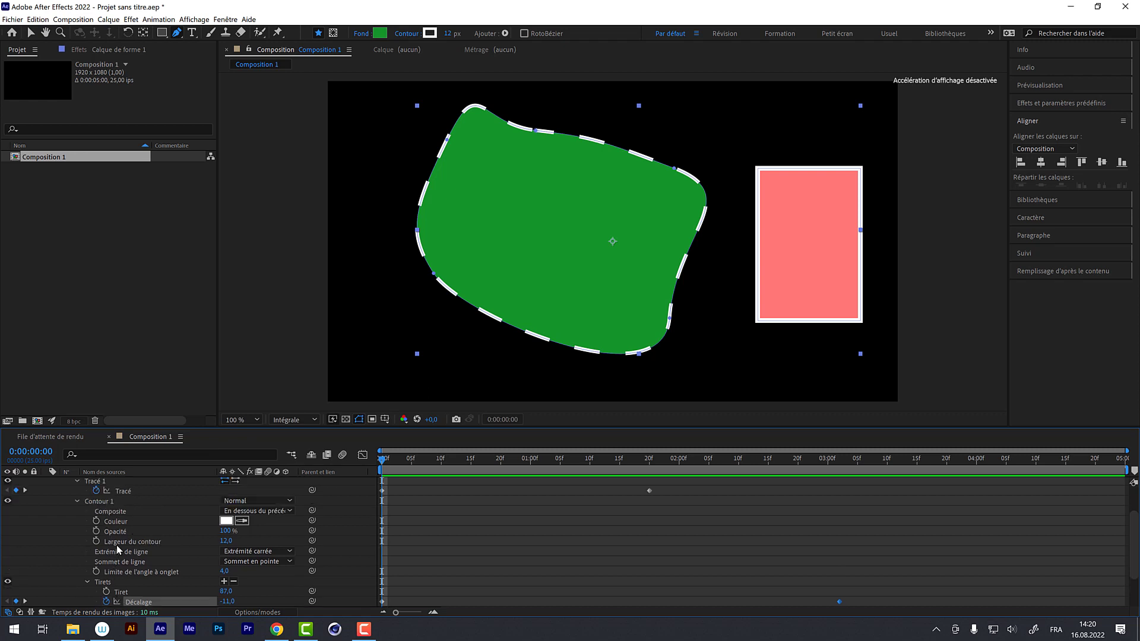
left_click(76, 501)
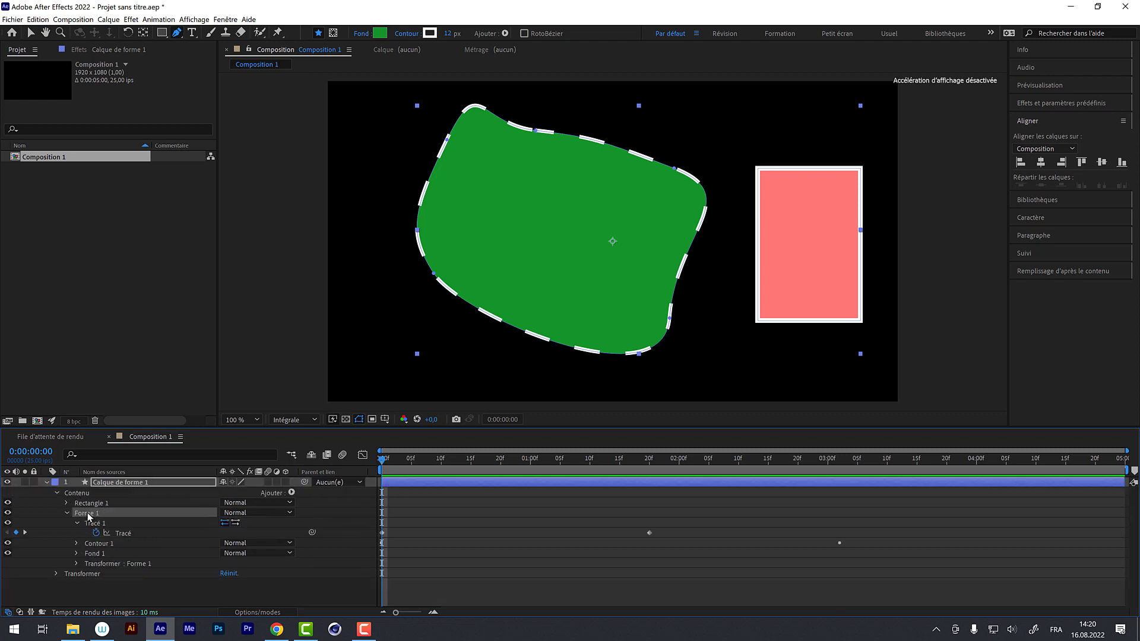
left_click(76, 552)
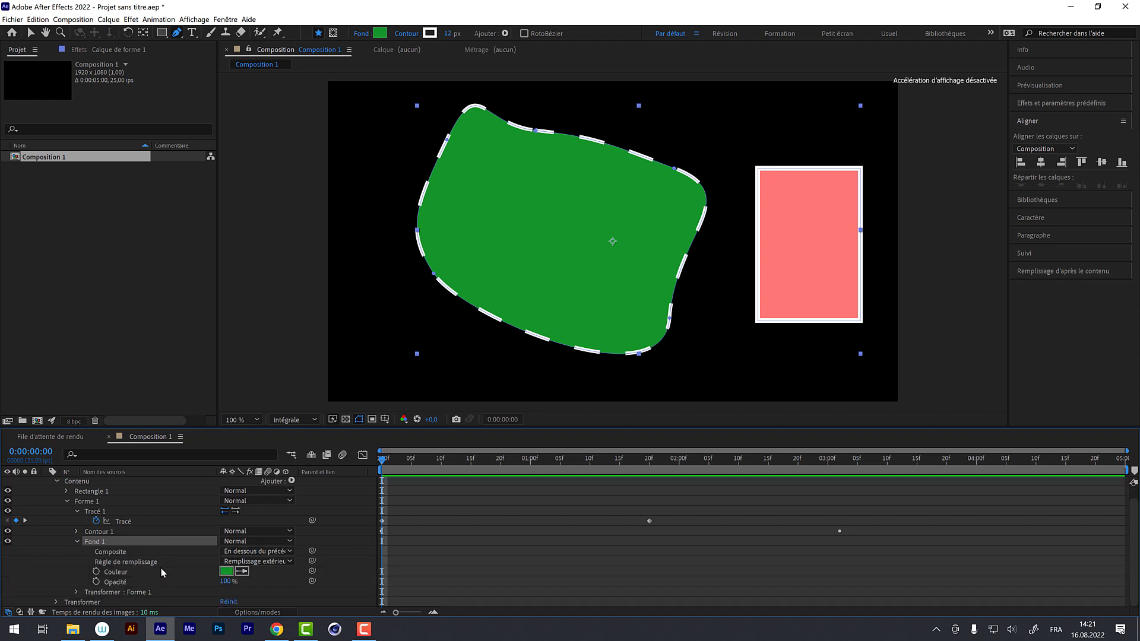
left_click(76, 541)
left_click(104, 562)
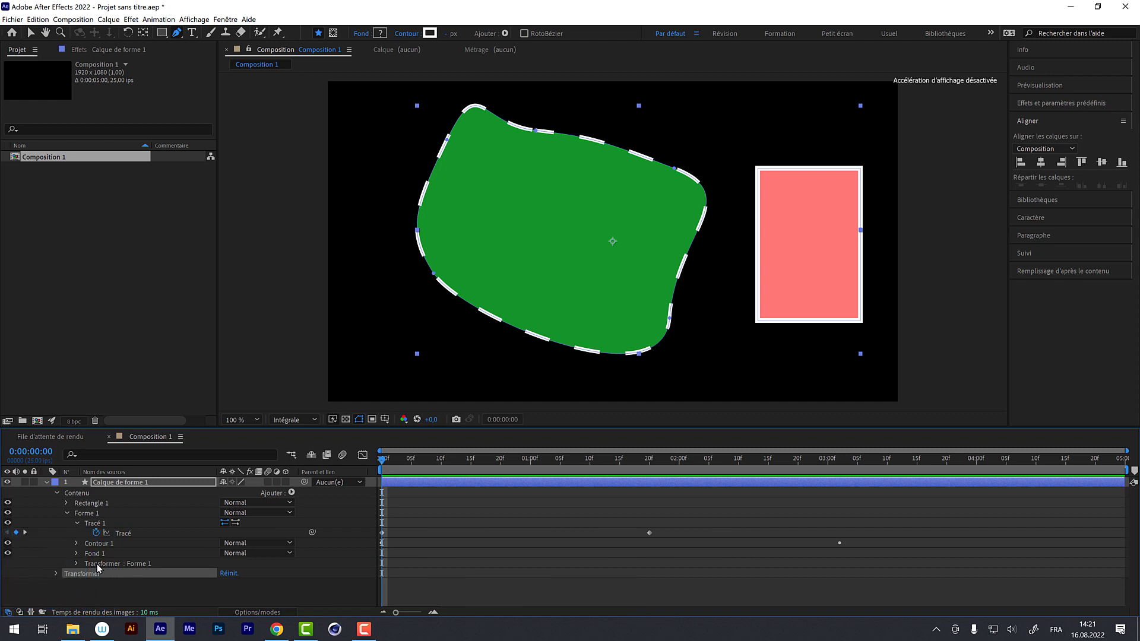
left_click(98, 564)
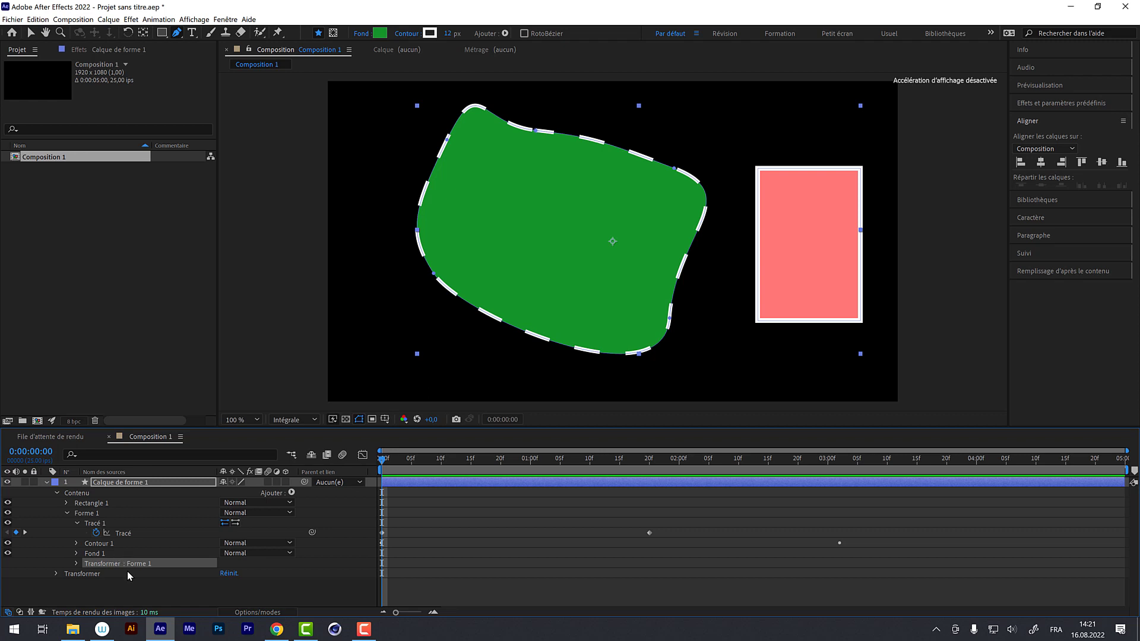
Step: Expand the layer's own Transformer group, try moving the whole shape layer to X position 944, and undo the move
left_click(57, 493)
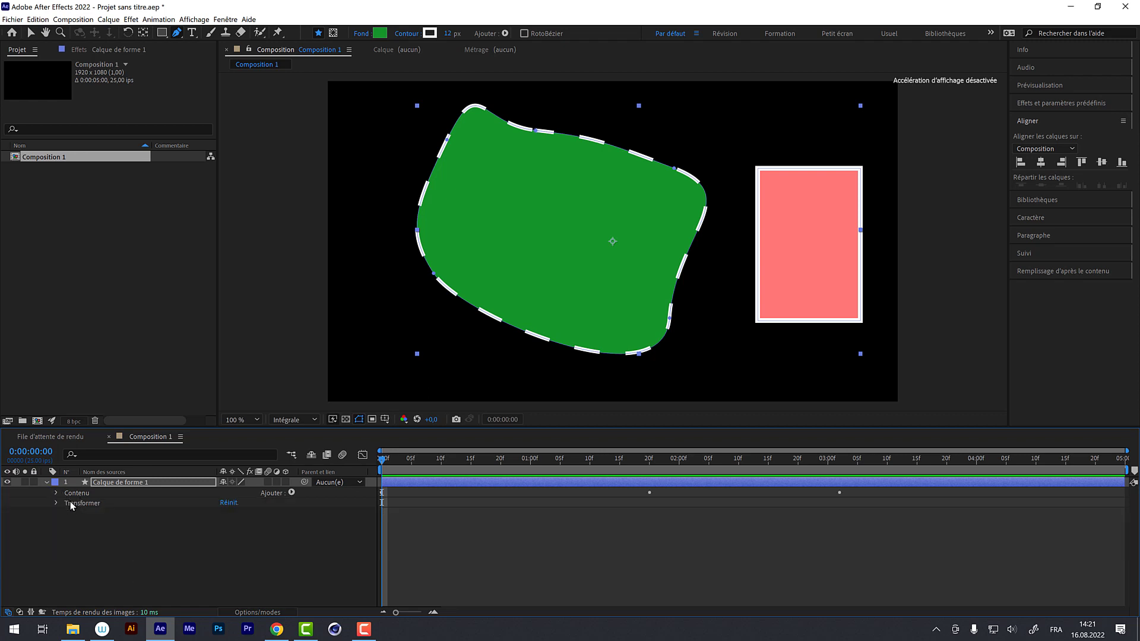
left_click(70, 503)
left_click(56, 502)
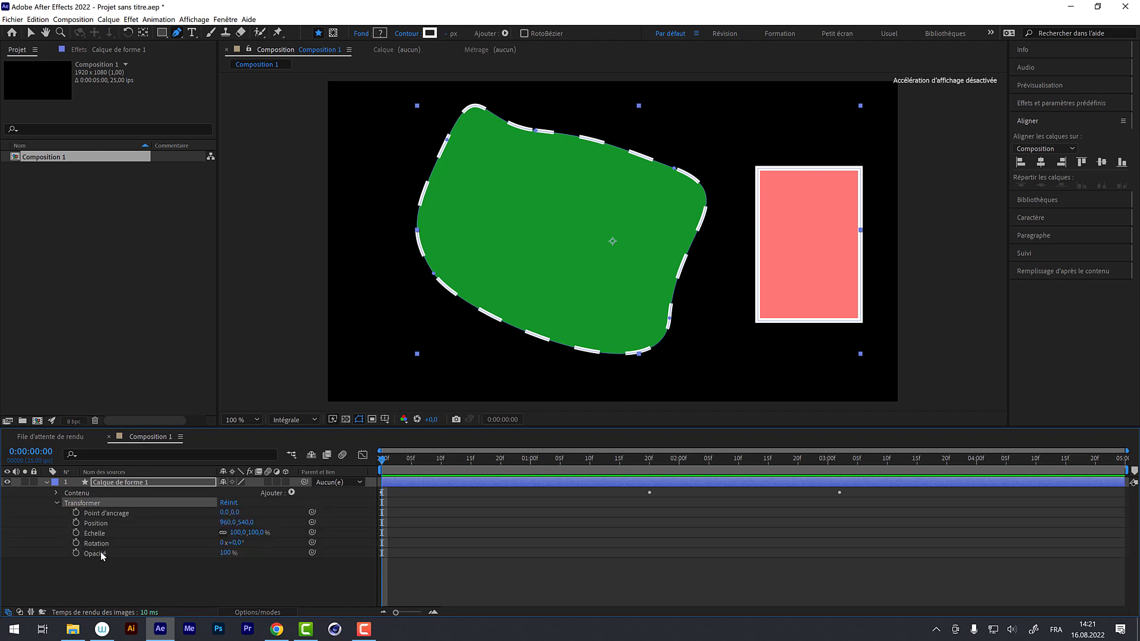
left_click_drag(244, 522, 121, 504)
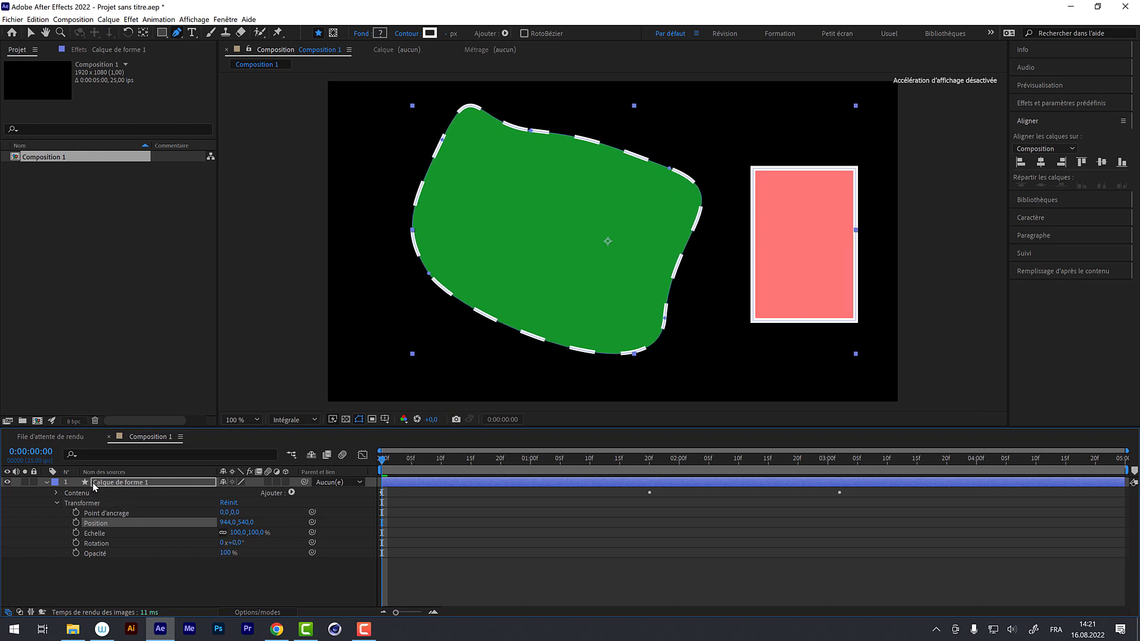
key("ctrl+z")
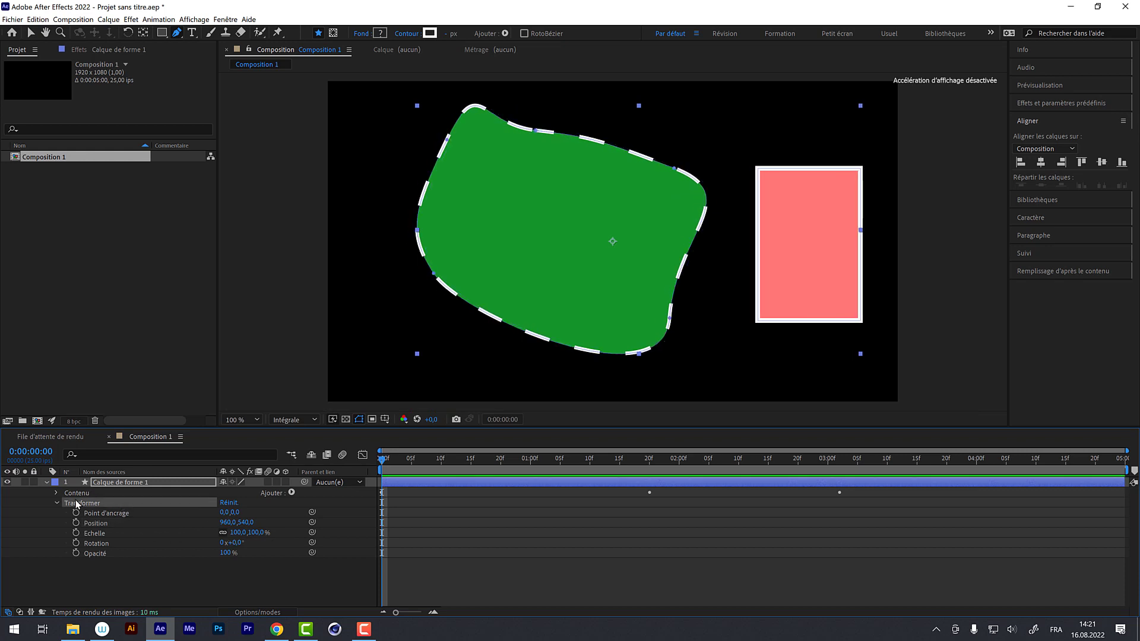
Step: Expand Transformer : Forme 1, try moving only the freeform shape to X position 40, and undo the move
left_click(57, 492)
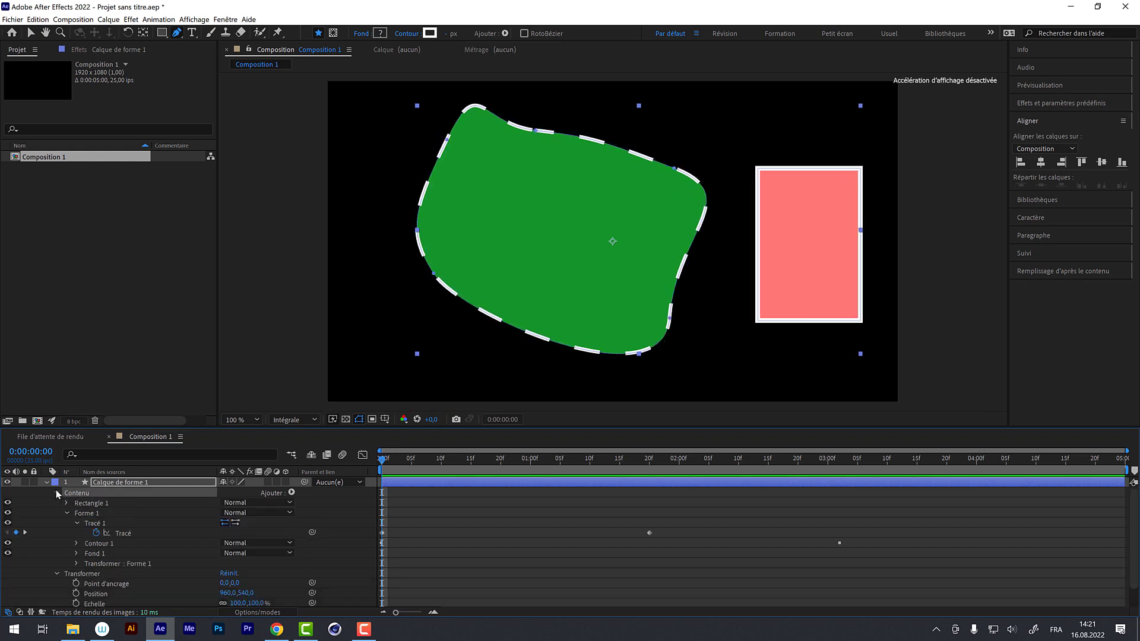
left_click(79, 514)
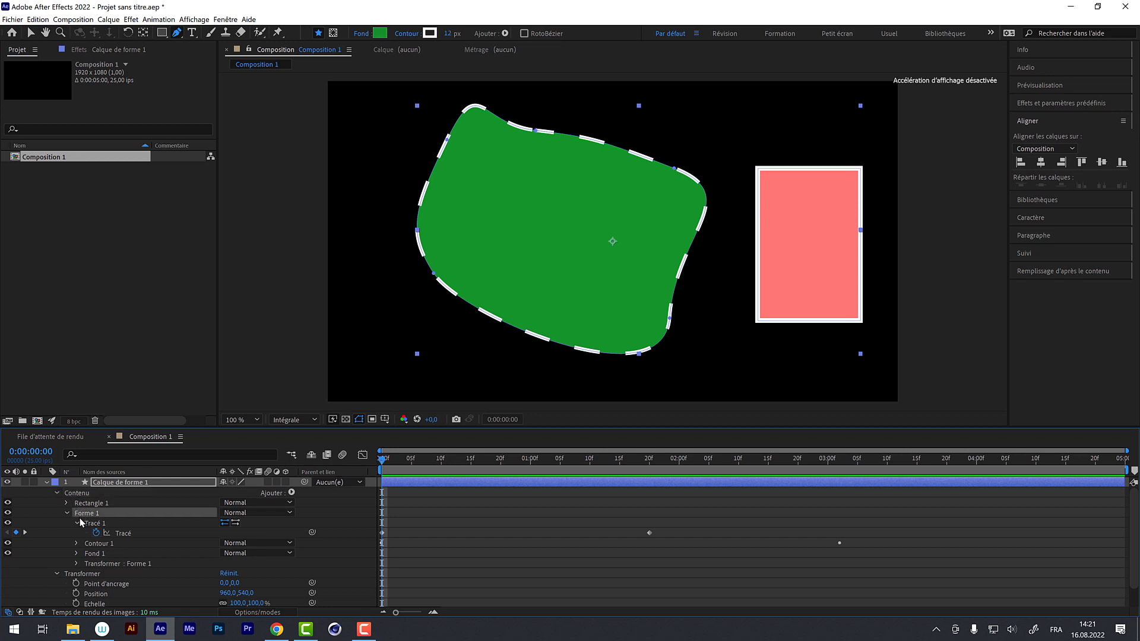
left_click(89, 562)
left_click(75, 563)
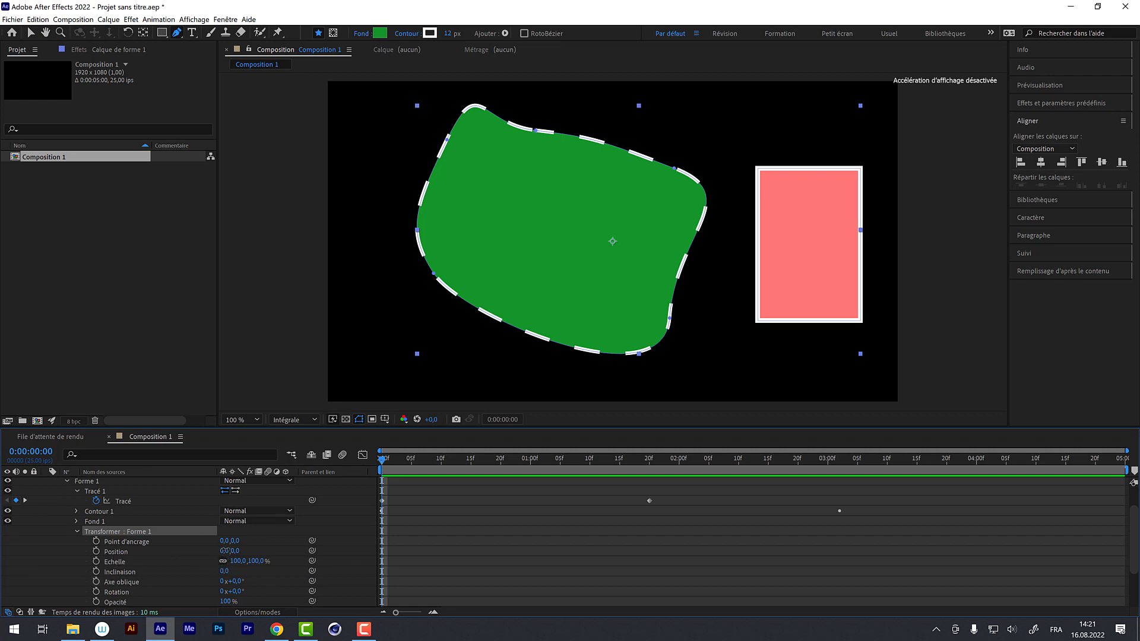
left_click_drag(224, 552, 281, 576)
left_click(141, 554)
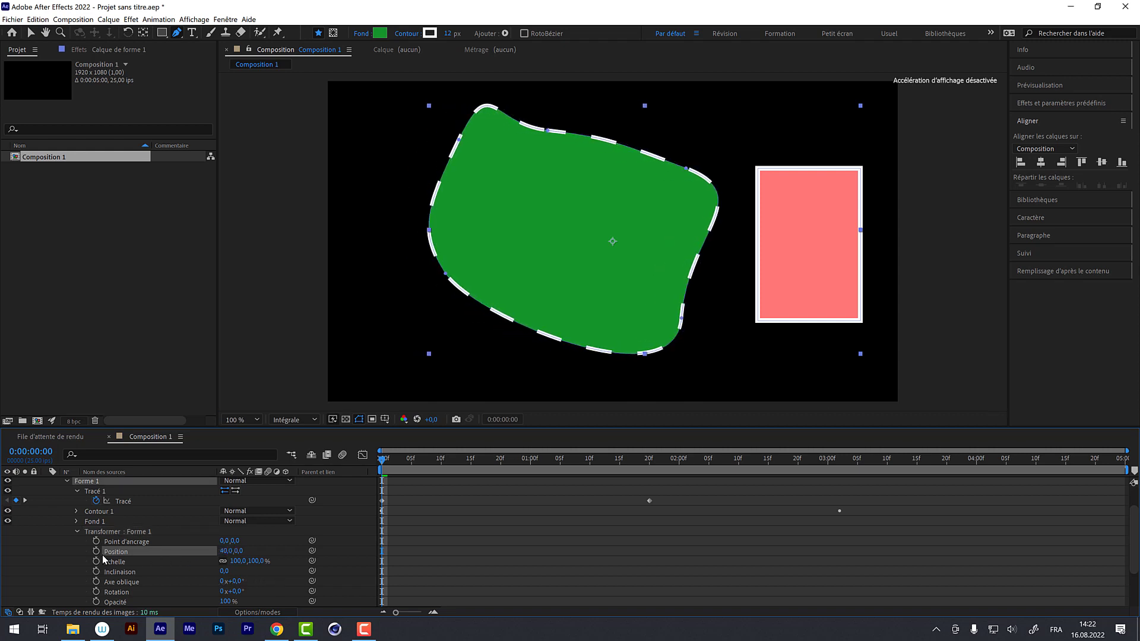
key("ctrl+z")
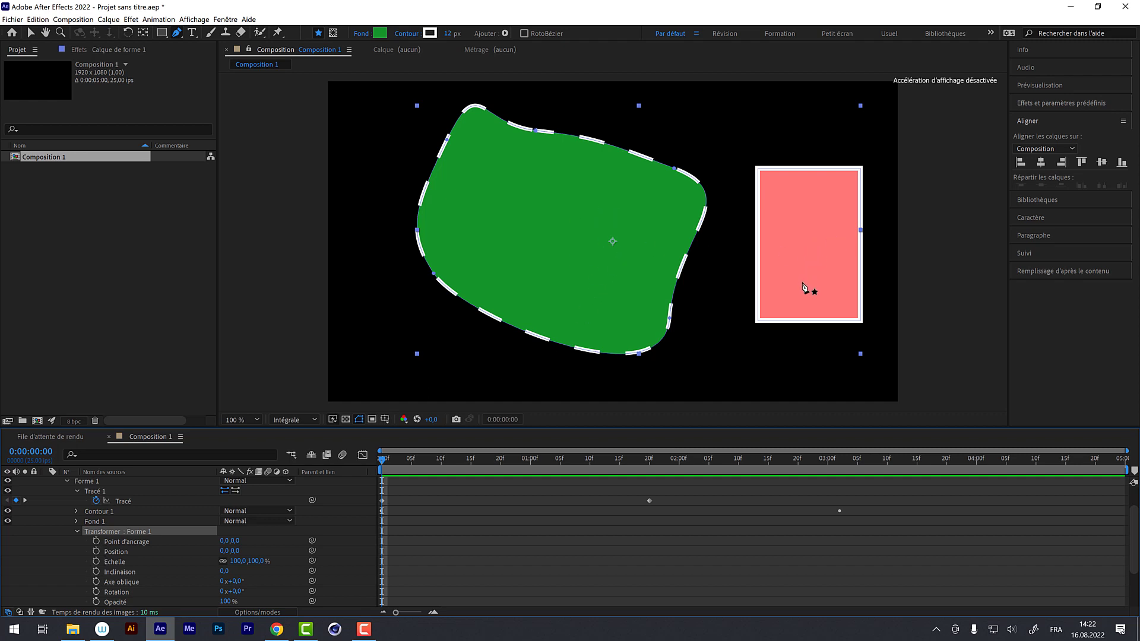
scroll(151, 536, "up", 3)
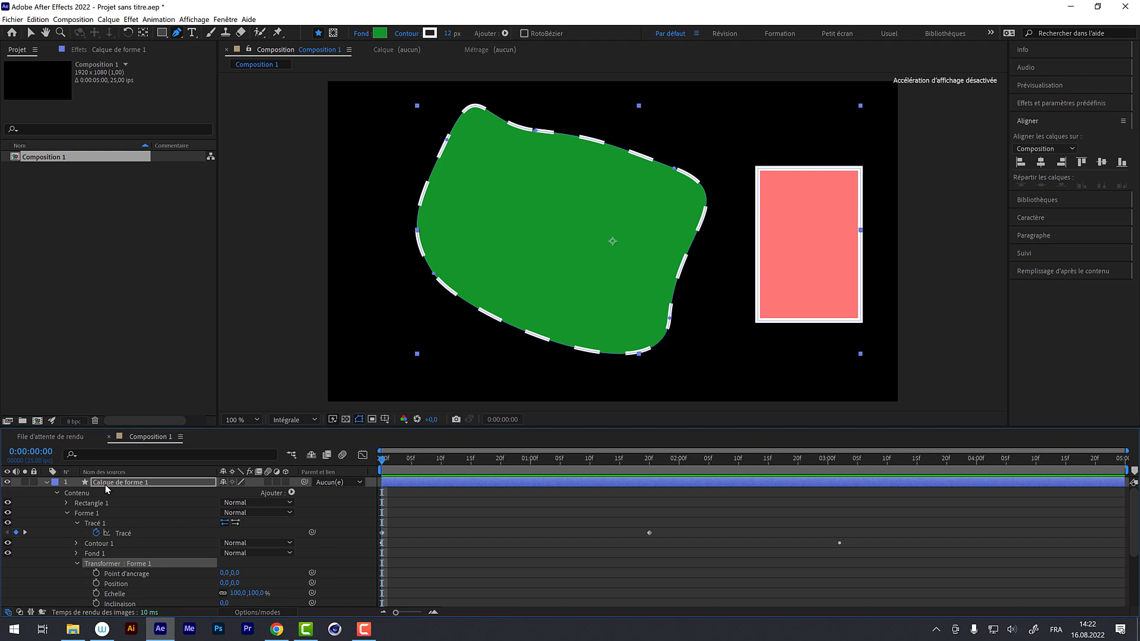
left_click(109, 19)
mouse_move(156, 34)
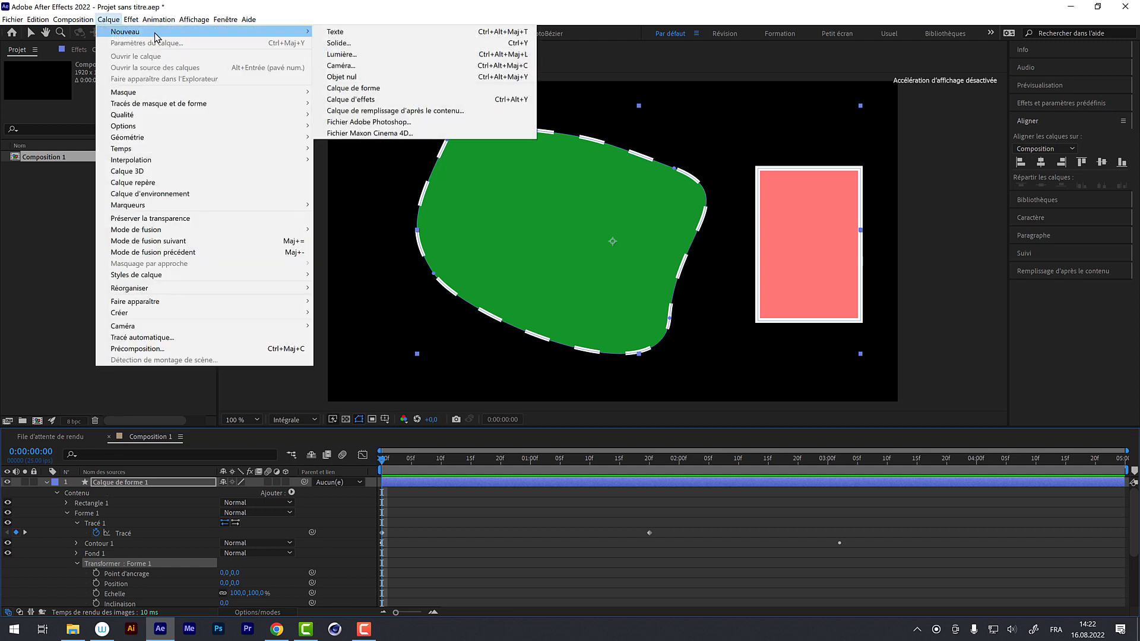
left_click(393, 12)
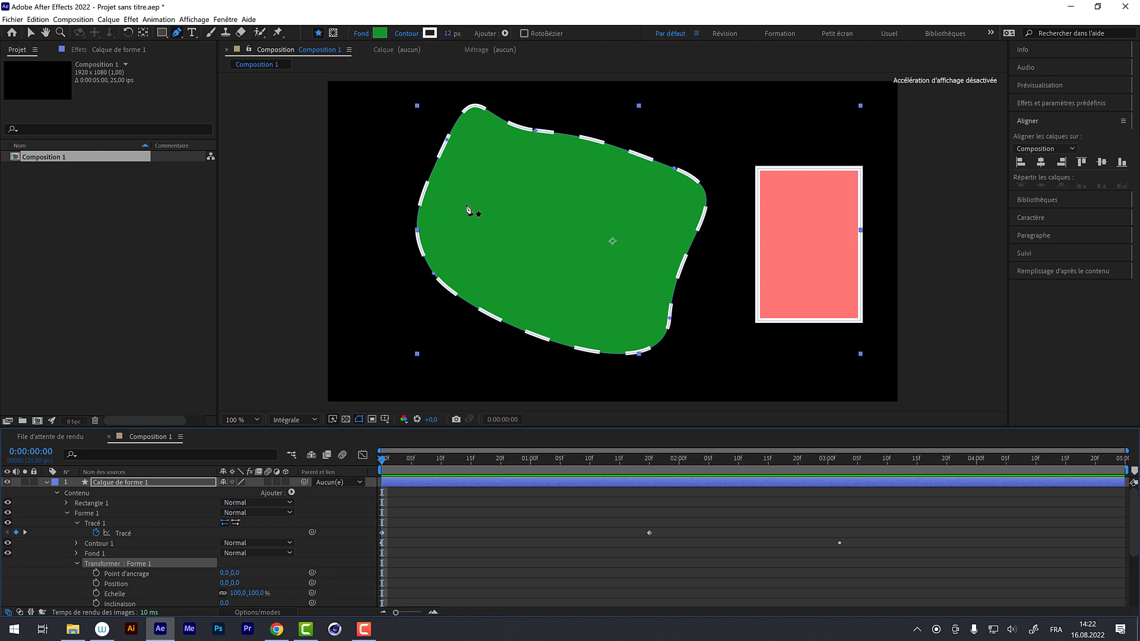
Step: Collapse and select the Forme 1 group, and view the list of attributes that can be added to it
left_click(67, 512)
left_click(84, 503)
left_click(85, 514)
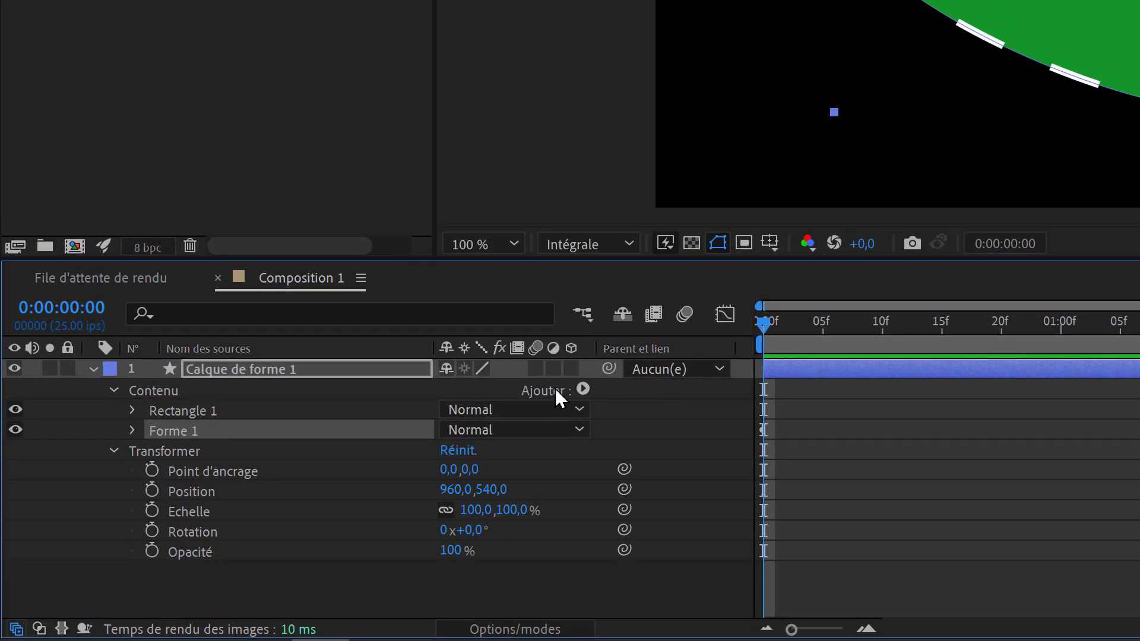
left_click(583, 389)
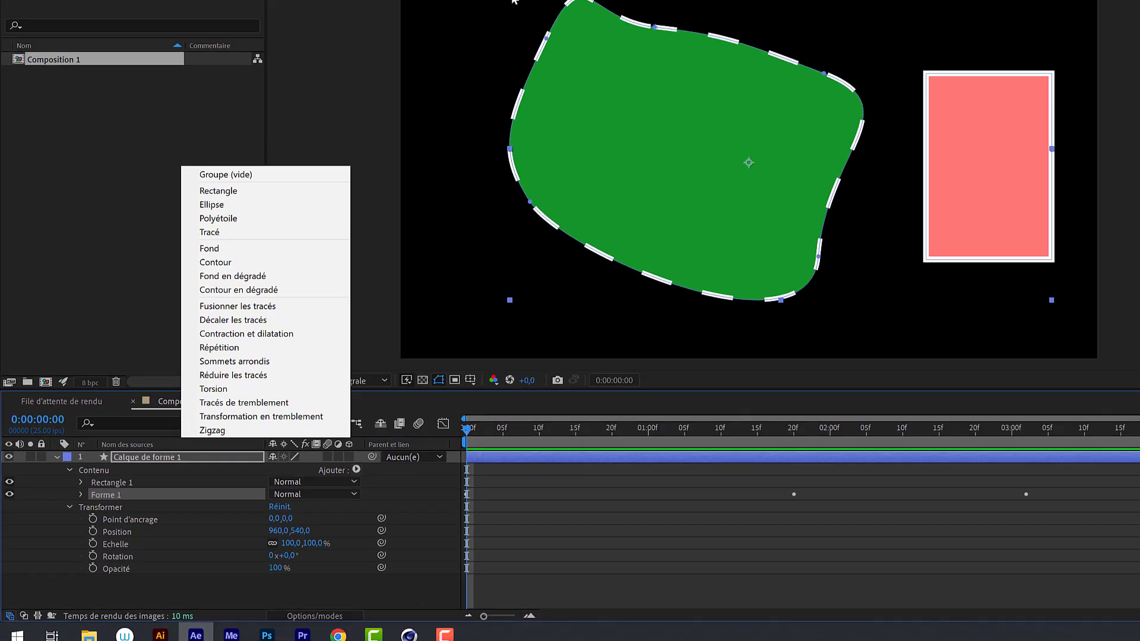
left_click(466, 17)
left_click(504, 34)
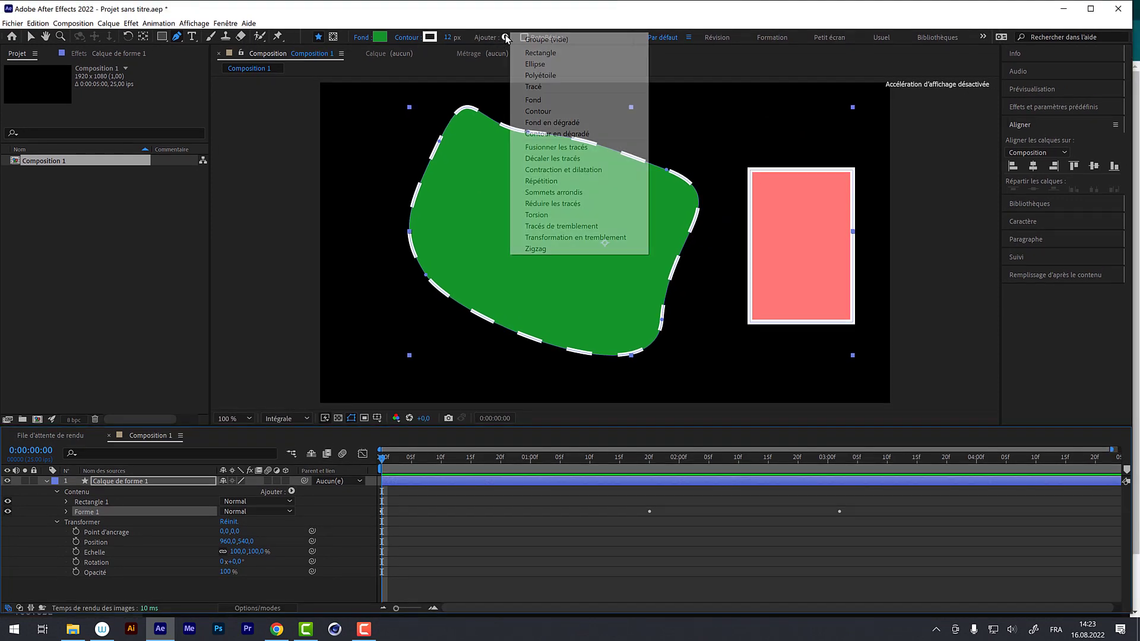
left_click(504, 26)
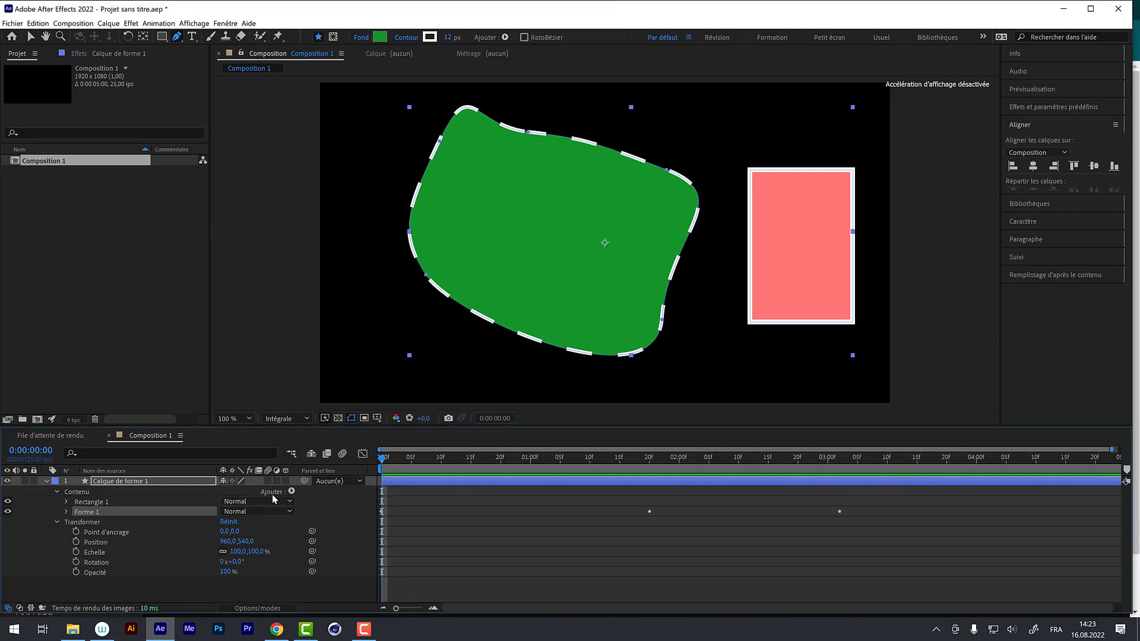
Step: Add a Tracés de tremblement attribute to Forme 1, expand it and set its Taille to 115
left_click(291, 492)
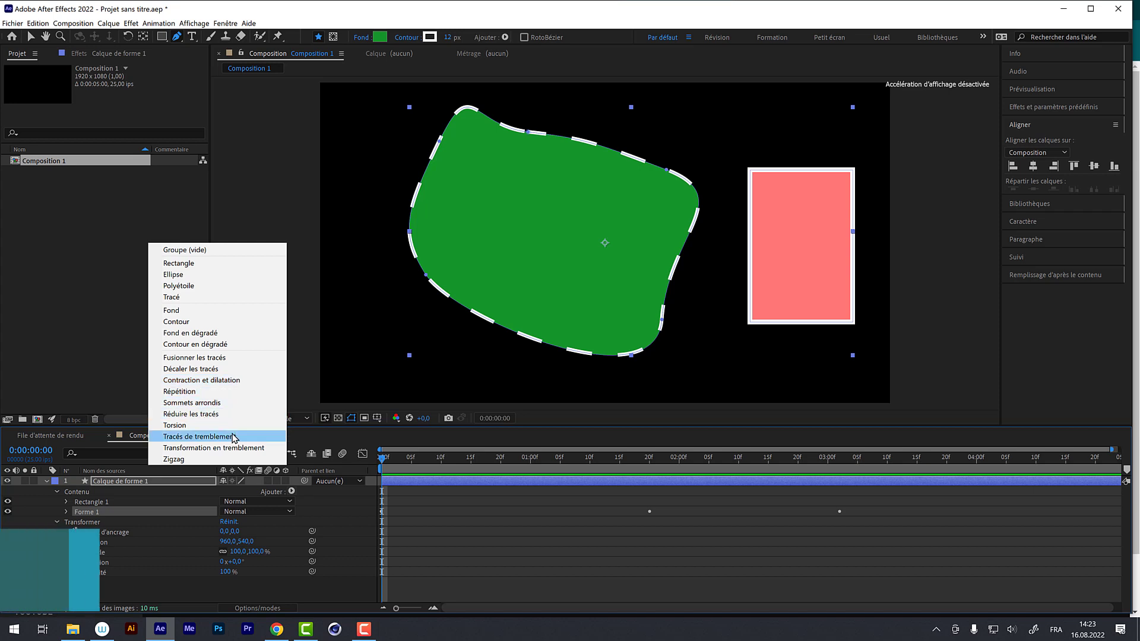
left_click(216, 439)
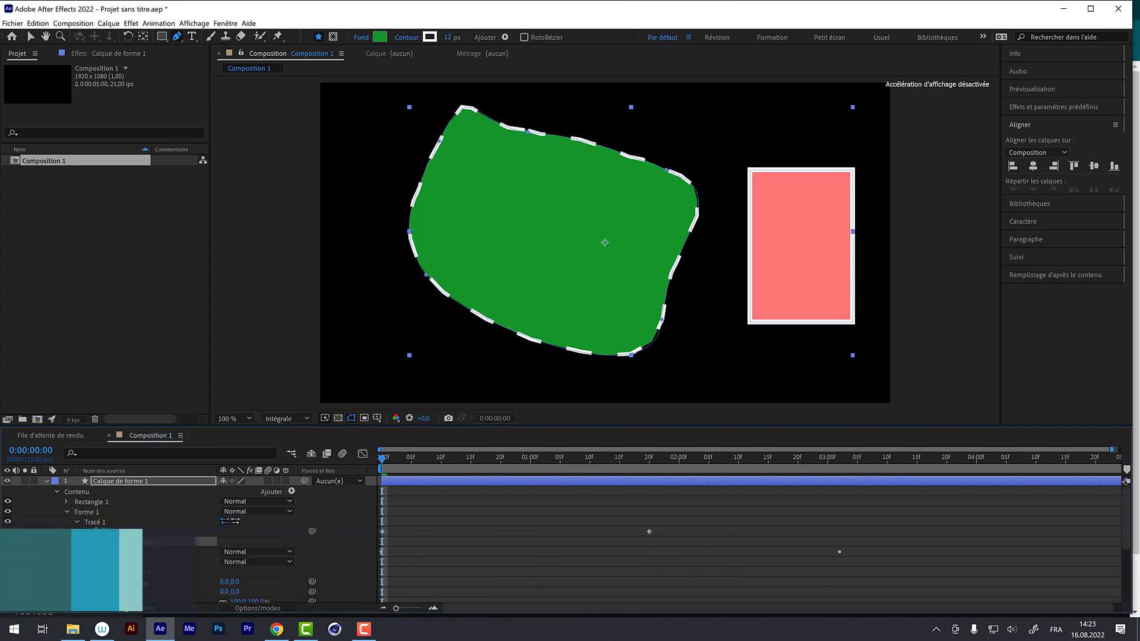
left_click(76, 542)
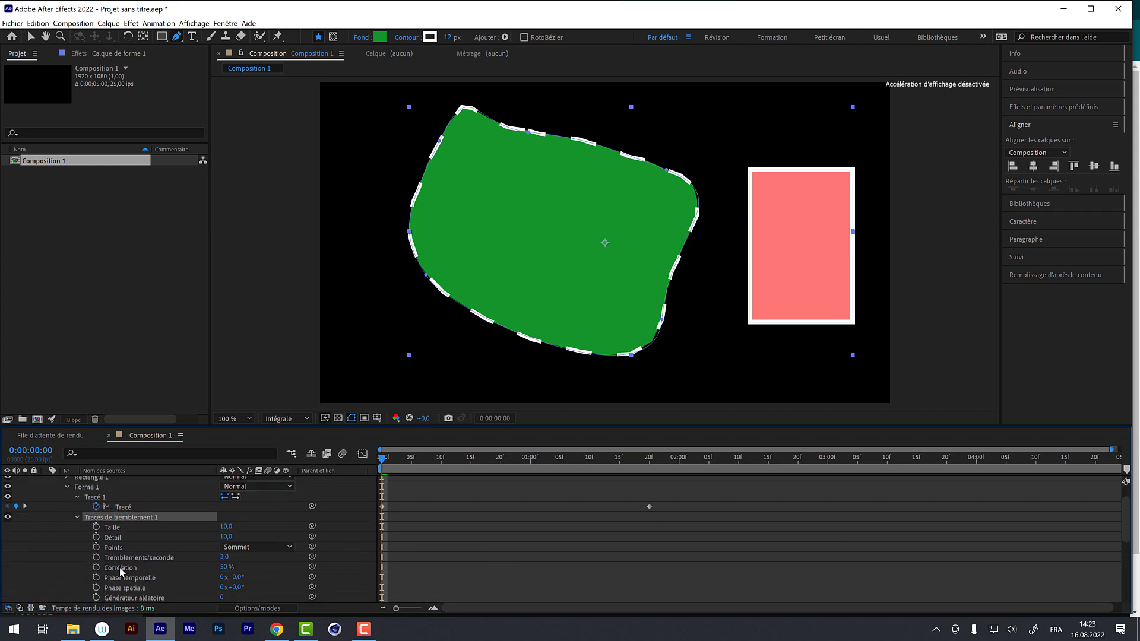
left_click_drag(225, 527, 295, 534)
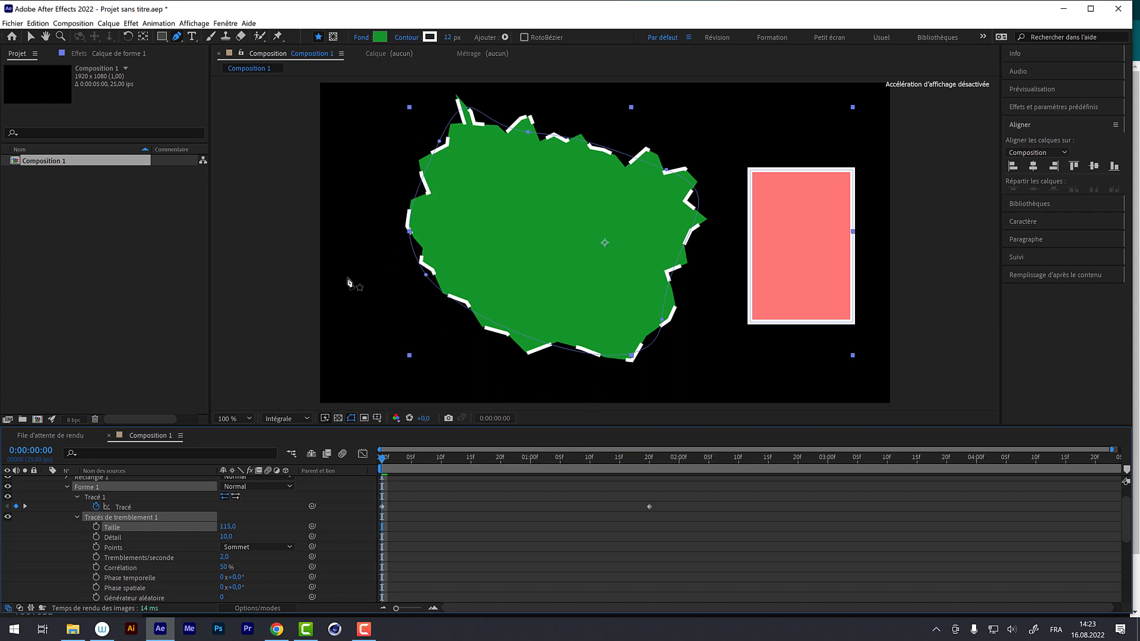
Step: Expand Contour 1, delete the keyframes of the dash Décalage and remove the dash so the stroke is continuous
scroll(122, 506, "down", 3)
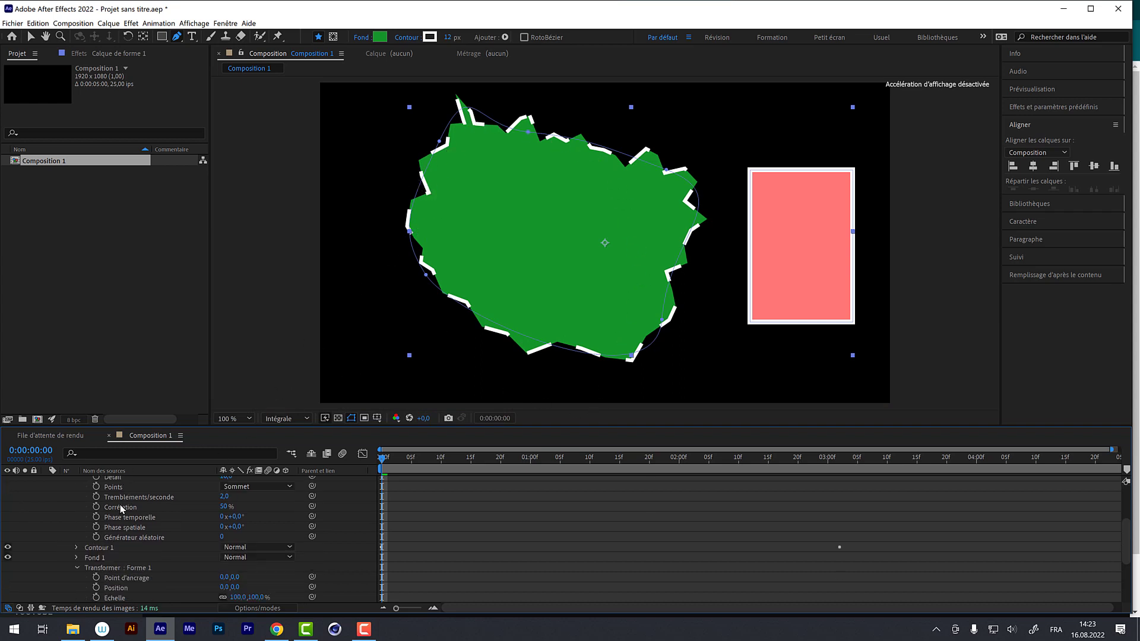
scroll(256, 535, "up", 4)
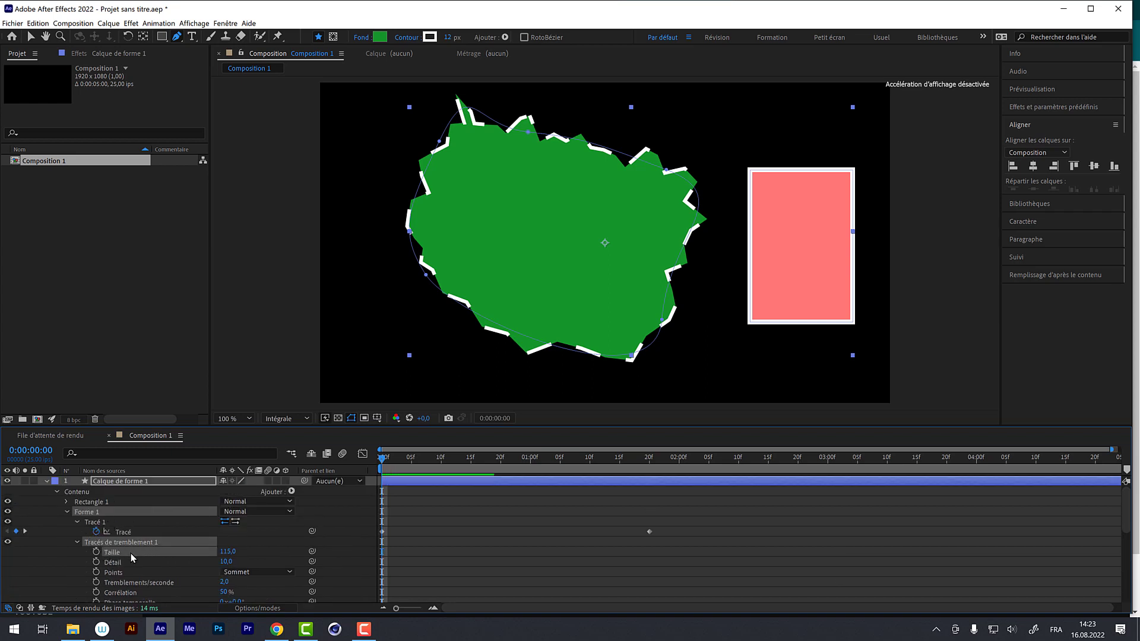
scroll(131, 553, "down", 2)
scroll(137, 555, "down", 2)
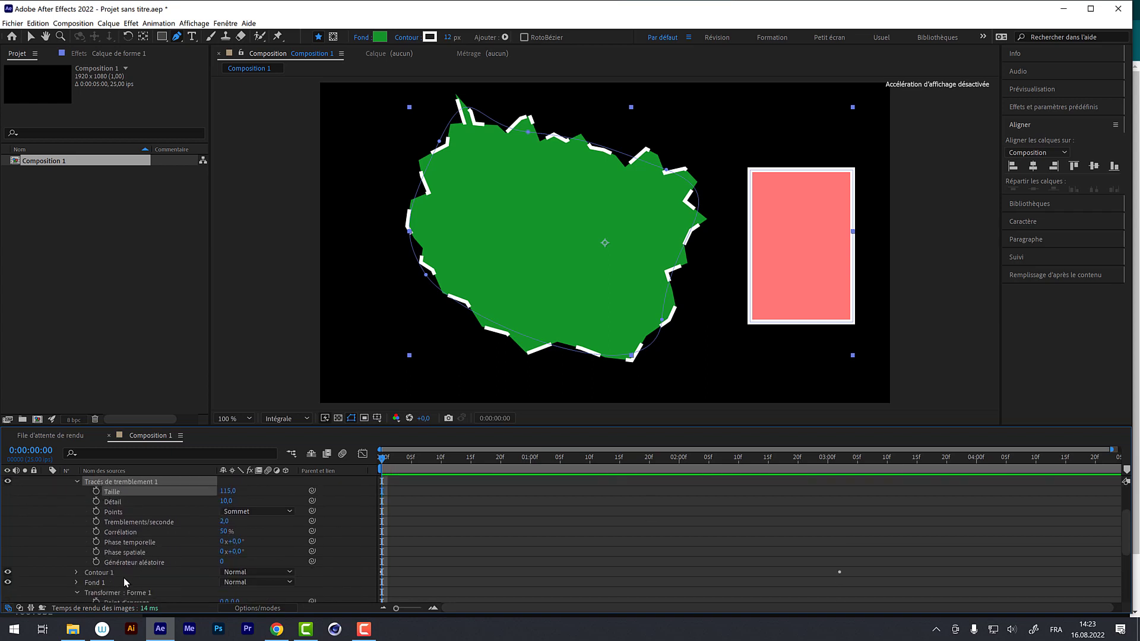
scroll(123, 578, "down", 1)
scroll(109, 570, "up", 1)
left_click(76, 572)
scroll(129, 585, "down", 4)
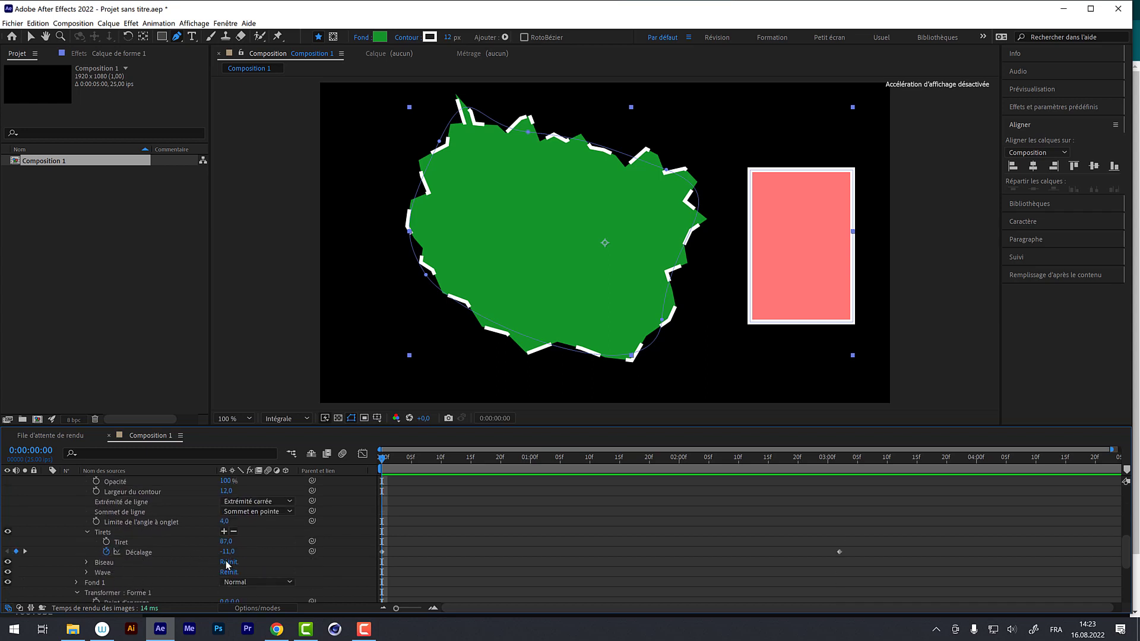
left_click(107, 551)
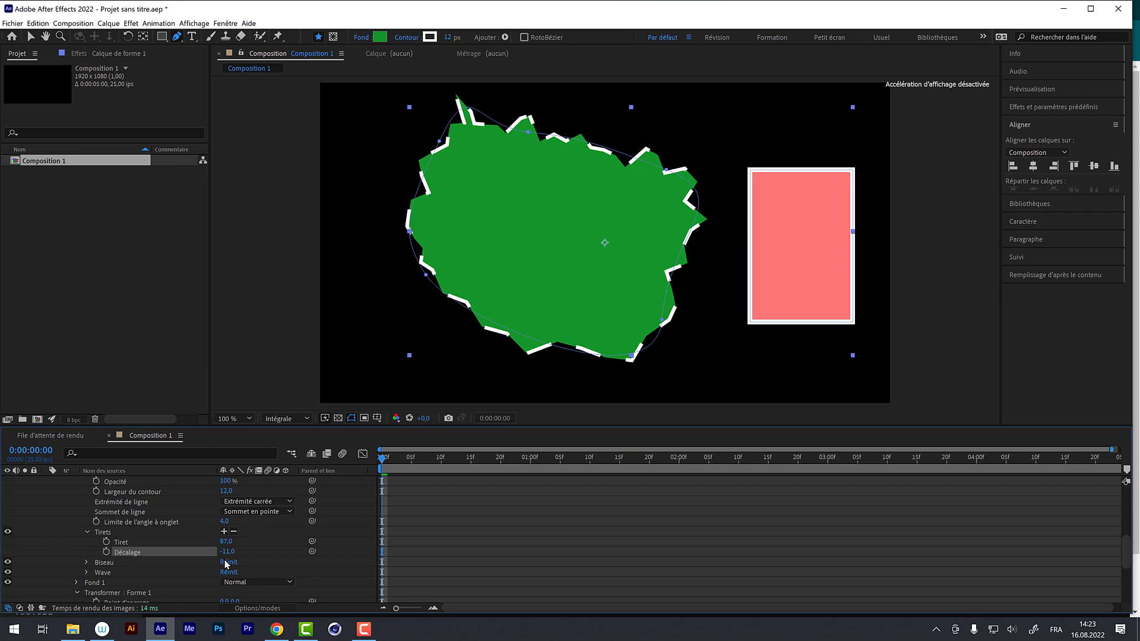
left_click(233, 531)
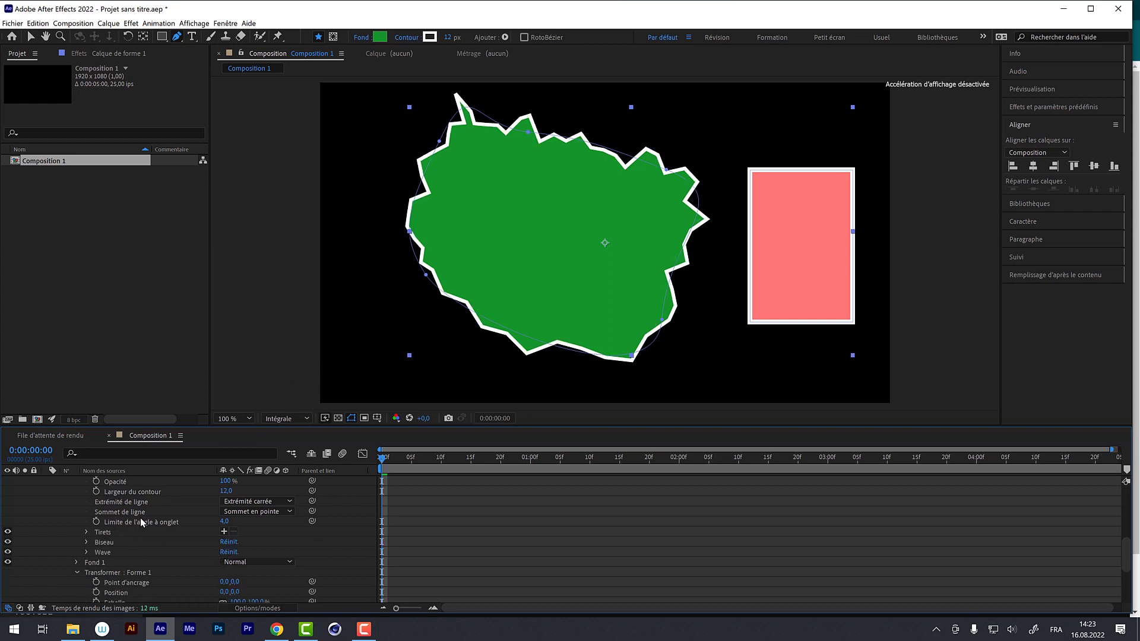
Step: Enlarge the timeline area, preview and scrub the wobbling outline, and return to 0:00:00:00
scroll(140, 518, "up", 3)
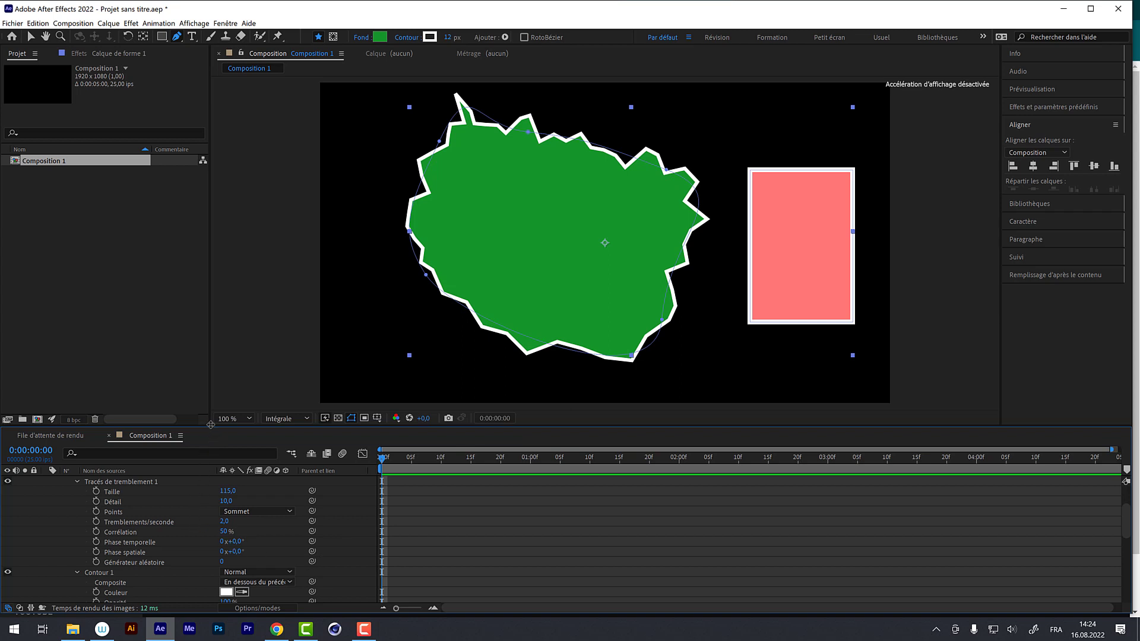
left_click_drag(214, 419, 214, 331)
key("space")
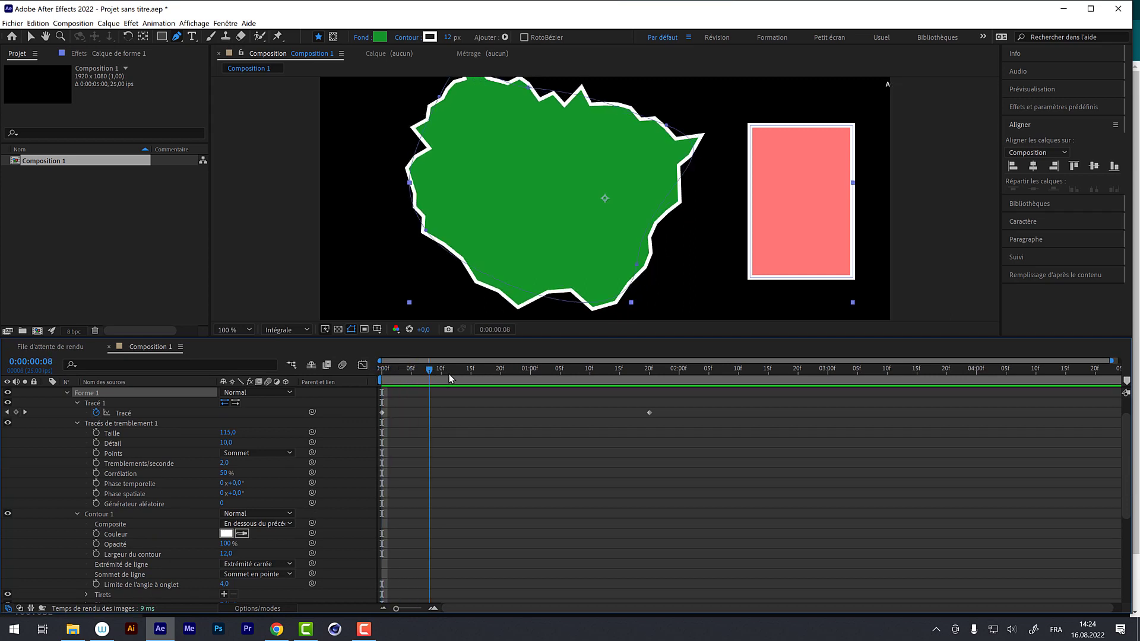
left_click(397, 365)
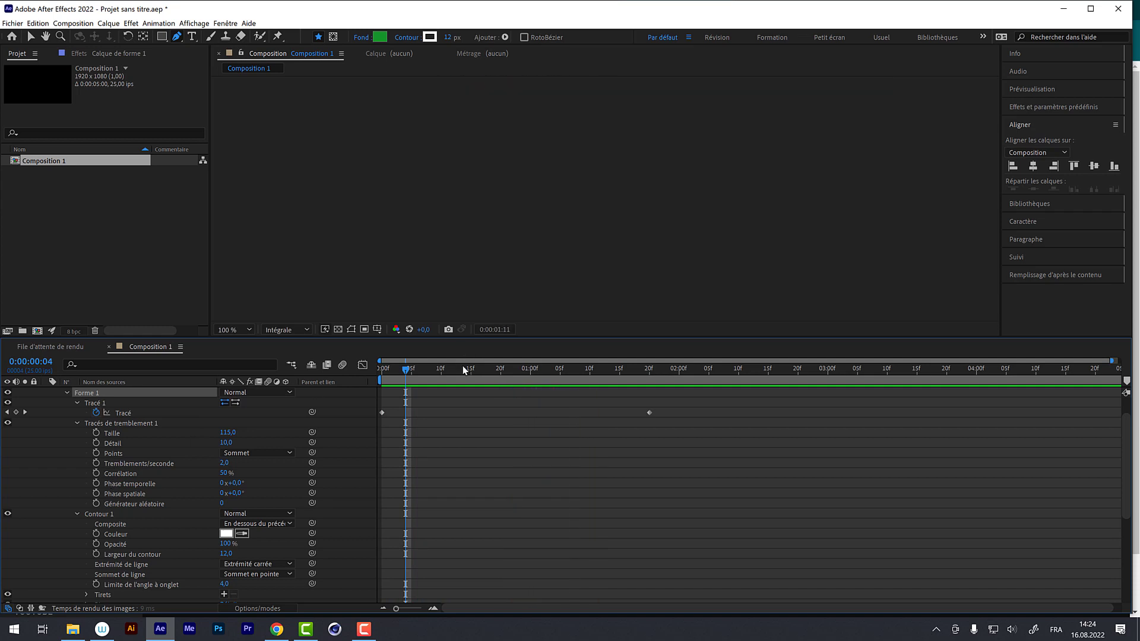
left_click(463, 366)
left_click_drag(469, 373, 546, 379)
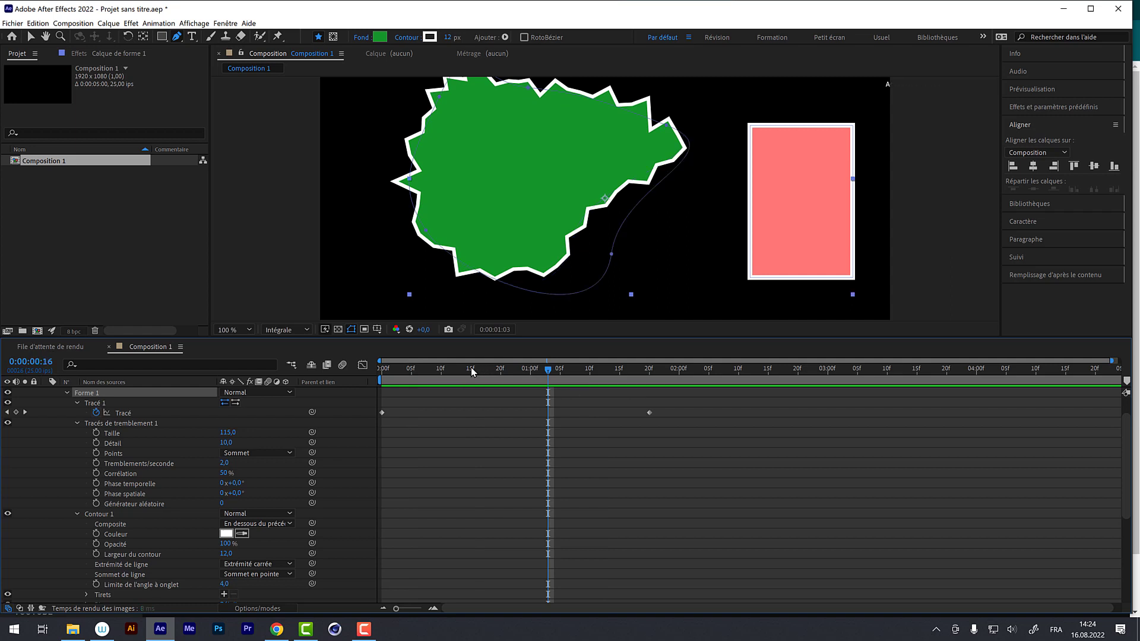
left_click_drag(472, 368, 337, 372)
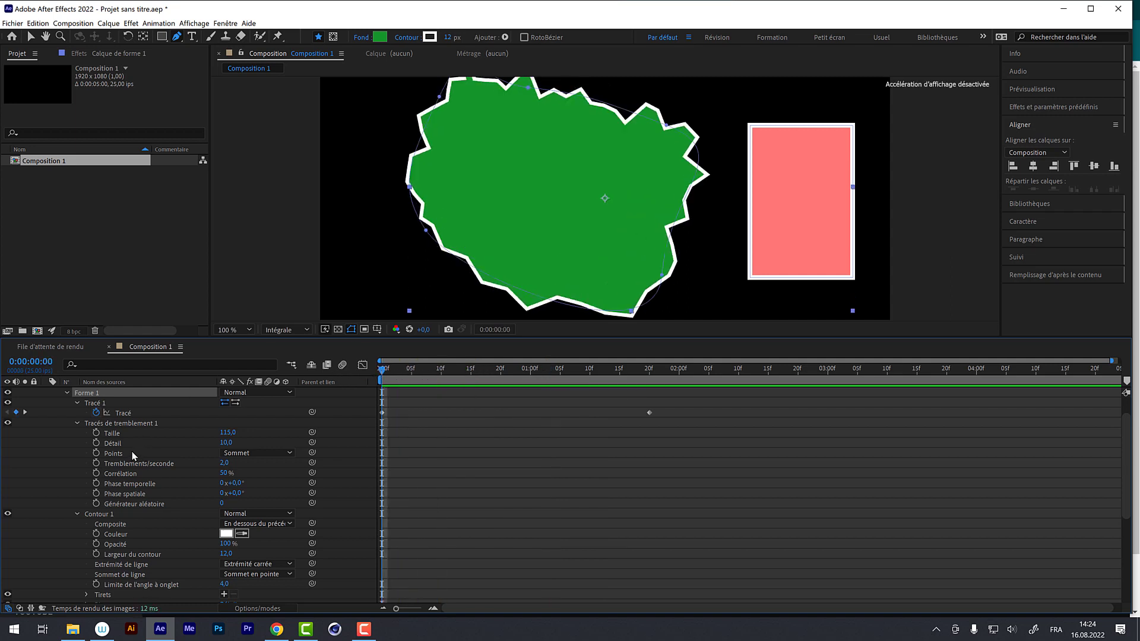
Step: Animate the Taille of Tracés de tremblement 1 with keyframes of 0 at 0:00:01:10 and 159 at 0:00:02:05
left_click(230, 433)
type("0")
key("Return")
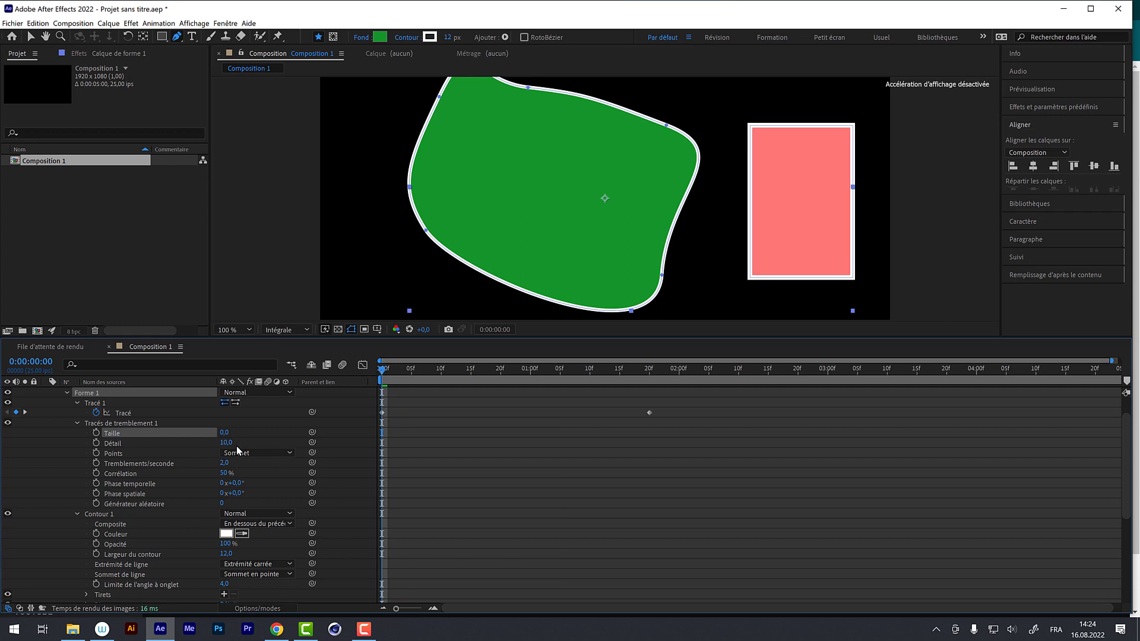
left_click(95, 433)
left_click_drag(383, 434, 589, 435)
left_click_drag(586, 384, 710, 393)
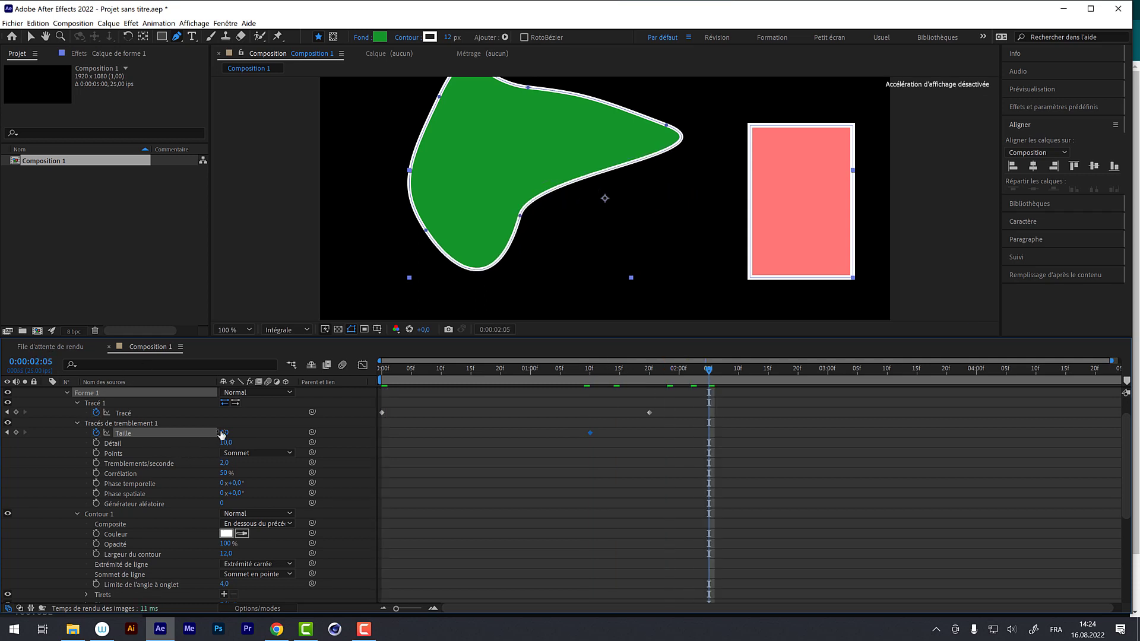
left_click_drag(222, 435, 330, 448)
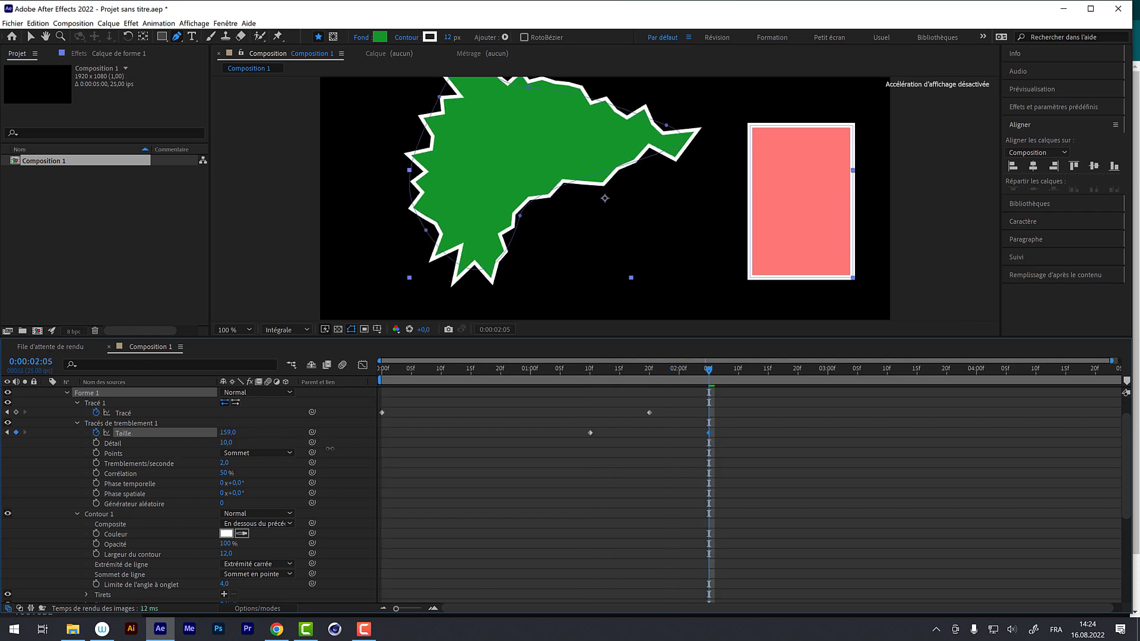
Step: Play the animated wobble from the start, and scrub to 0:00:01:12 to check how it begins
key("Home")
key("space")
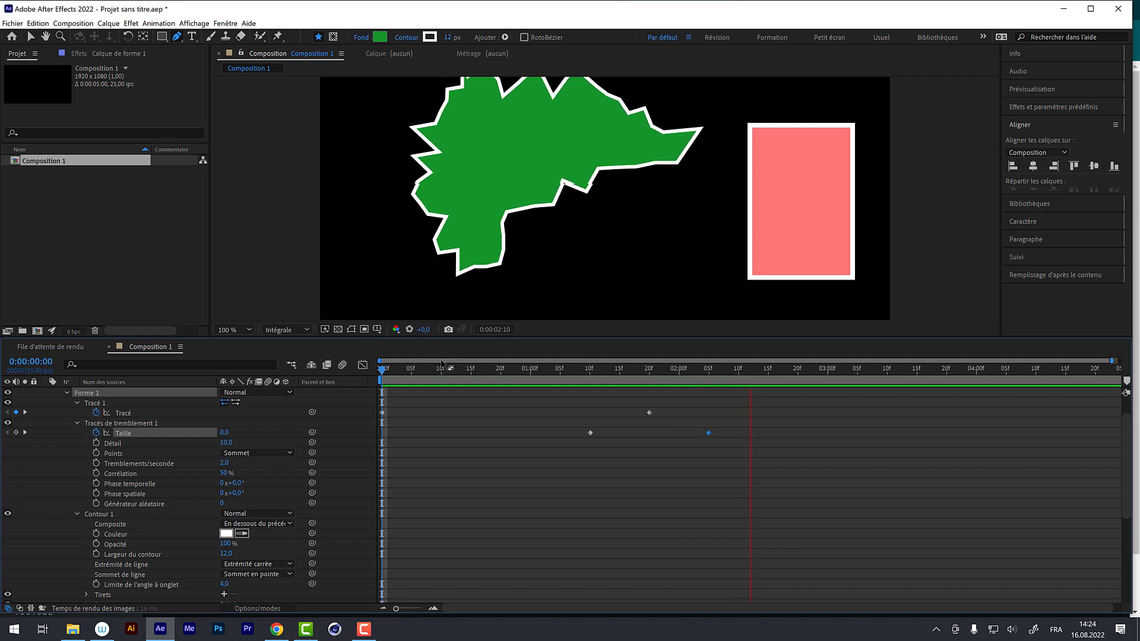
left_click_drag(450, 372, 604, 380)
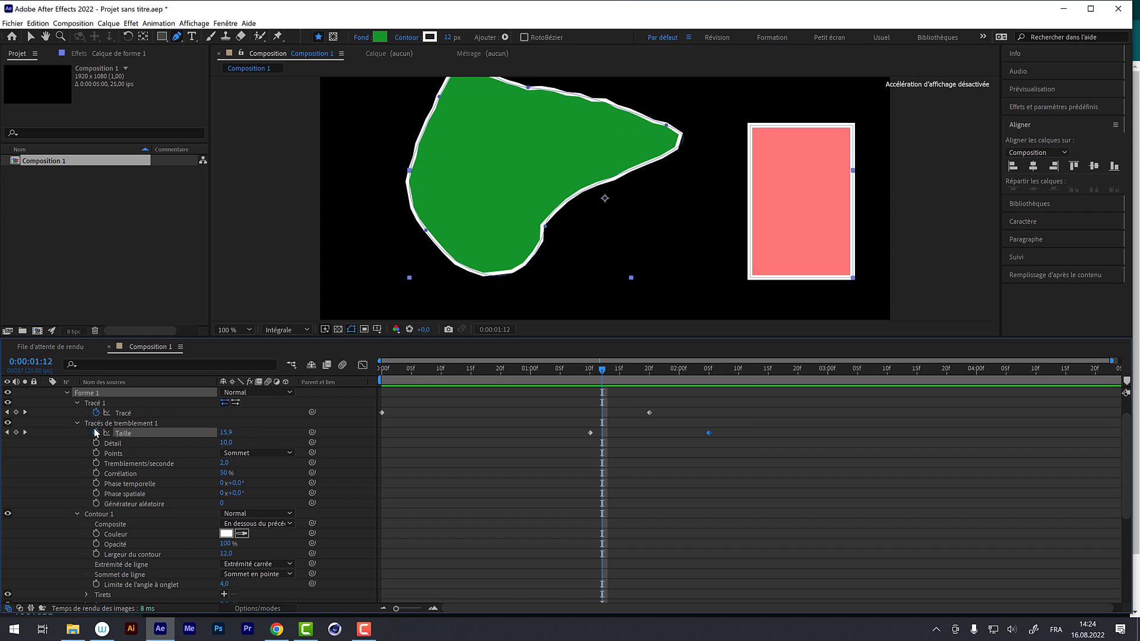
Step: Collapse the Tracé 1, Tracés de tremblement 1, Contour 1 and Transformer : Forme 1 groups
left_click(76, 403)
left_click(78, 412)
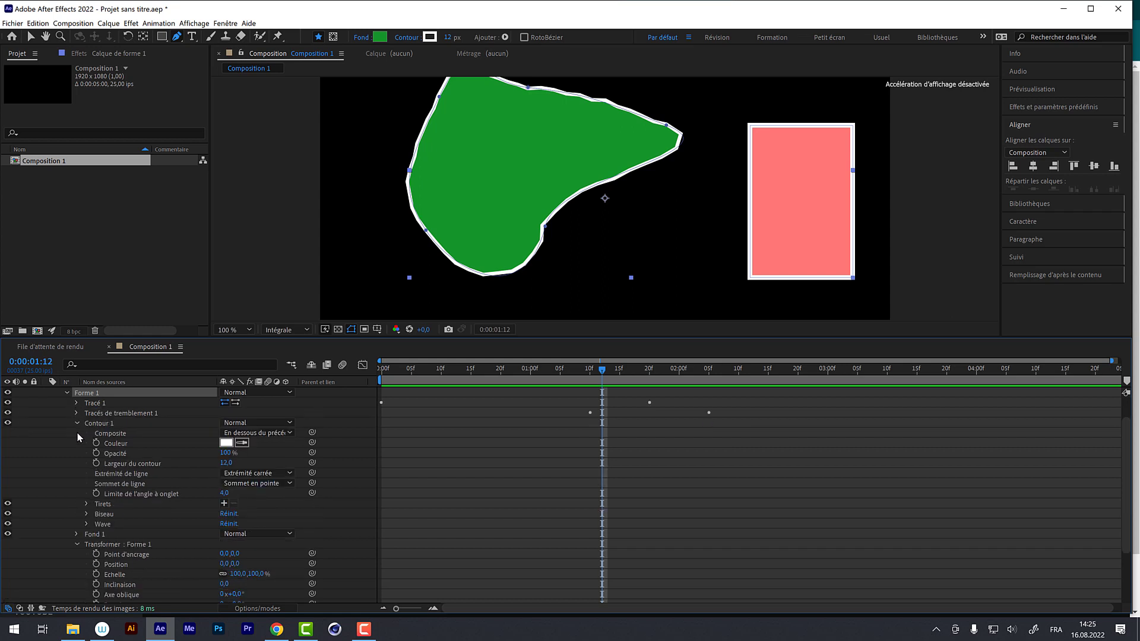
left_click(77, 423)
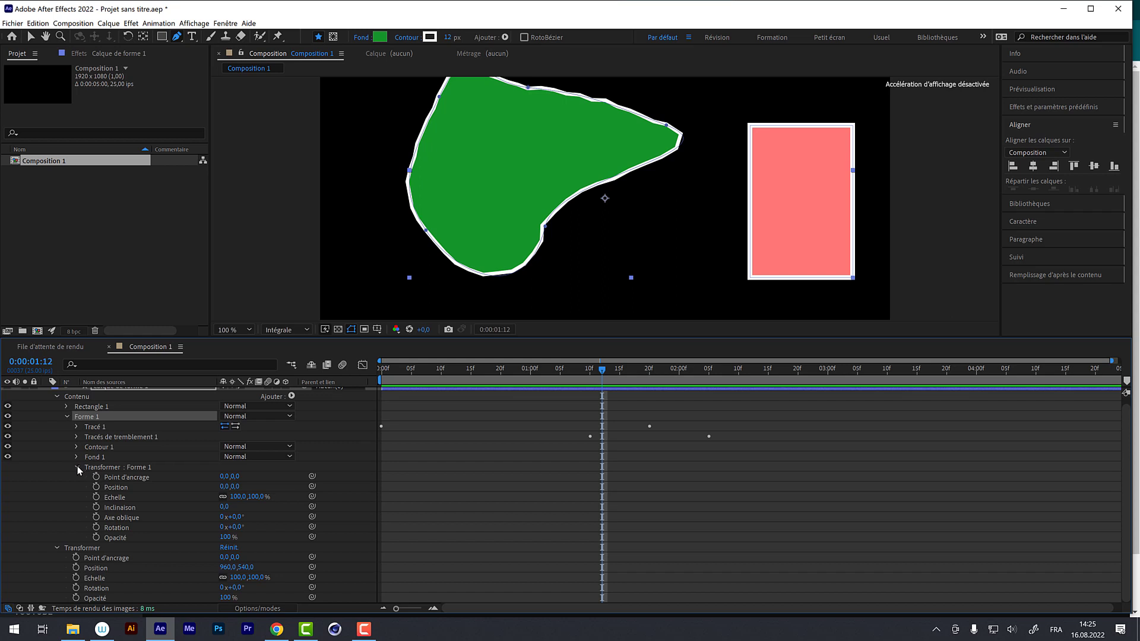
left_click(77, 467)
Step: Move Tracés de tremblement 1 out of Forme 1 directly into Contenu, and scrub to 0:00:02:11 to check both shapes
left_click(108, 444)
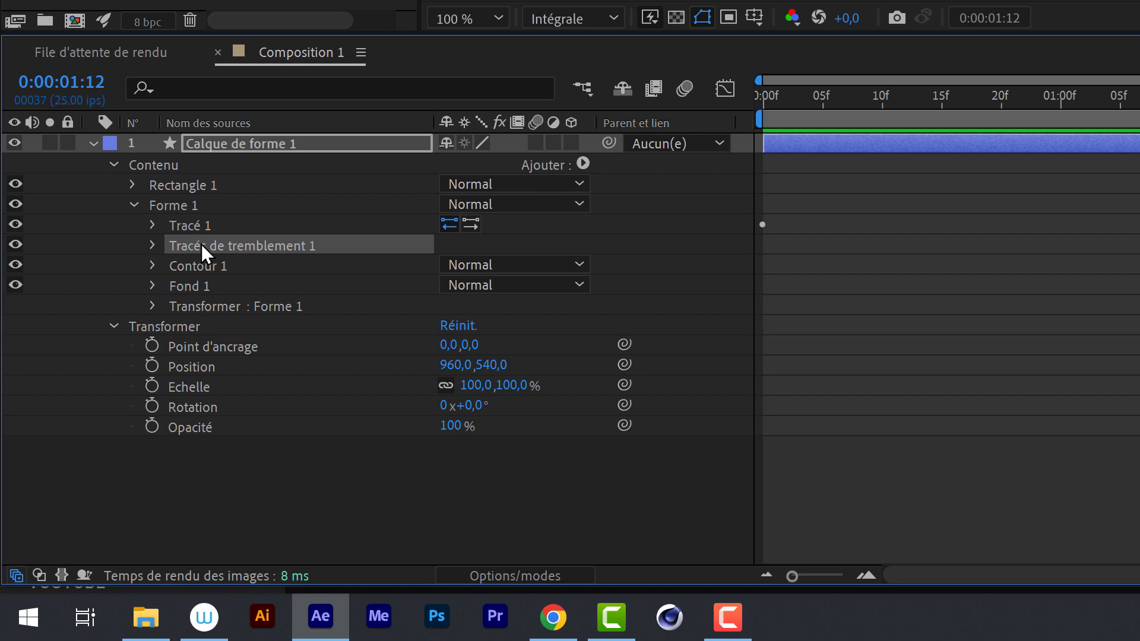
left_click_drag(201, 244, 184, 165)
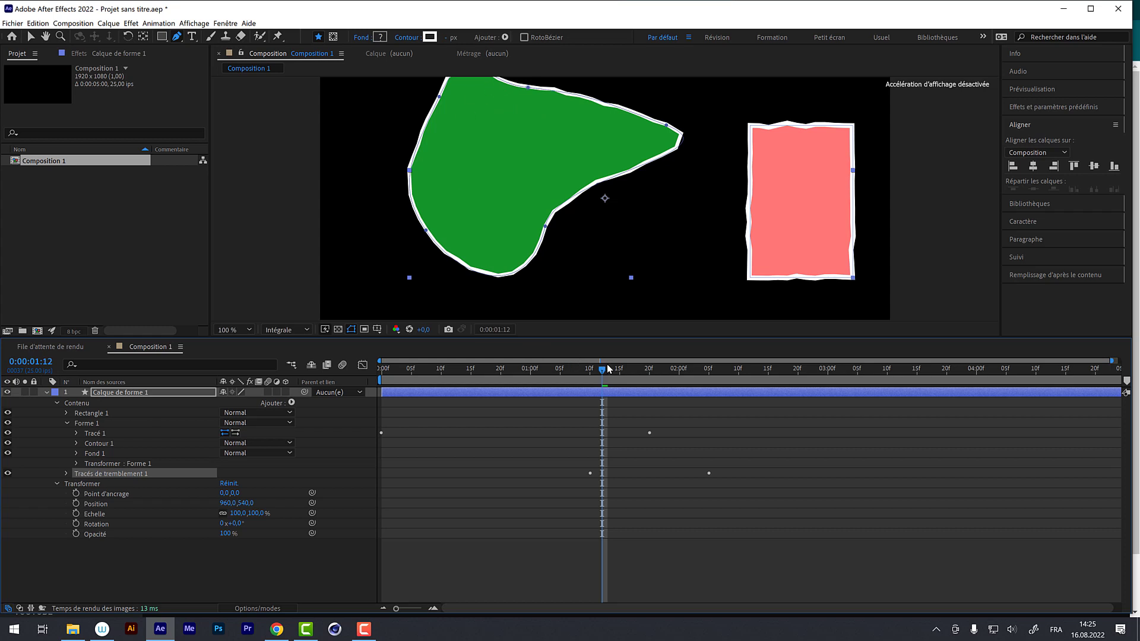
left_click_drag(605, 365, 643, 369)
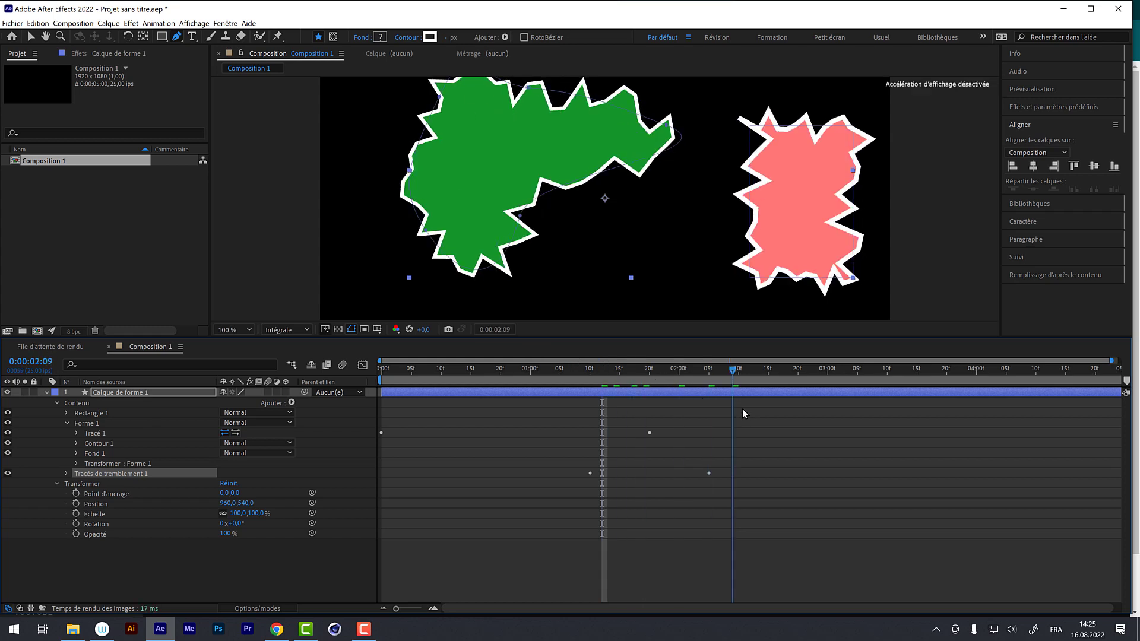
left_click(744, 368)
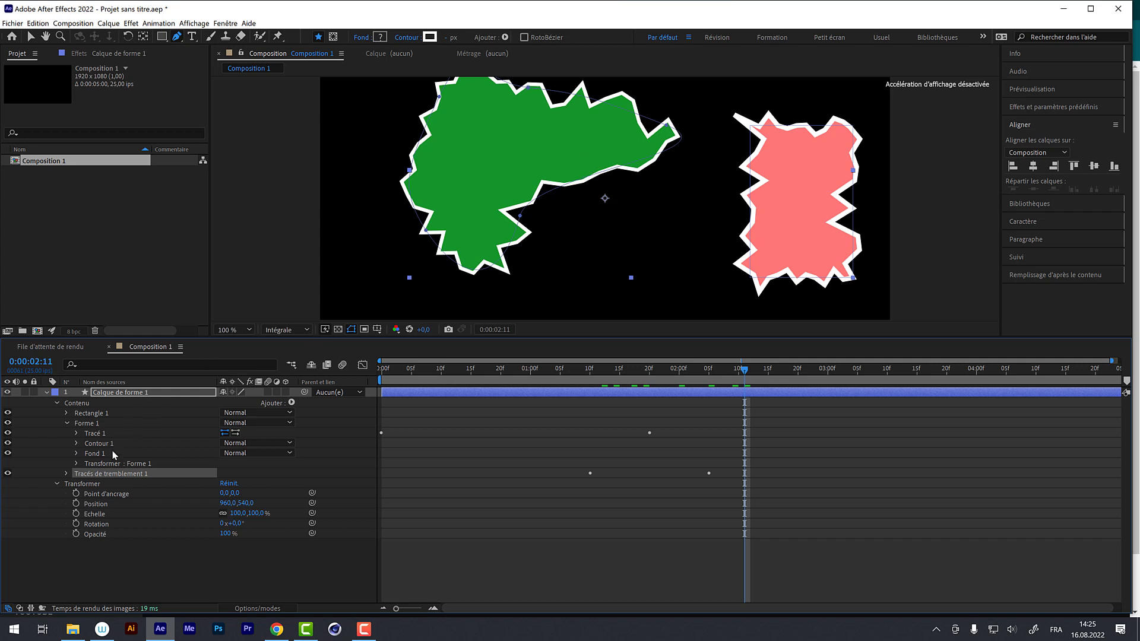
Step: Collapse Forme 1, try moving Tracés de tremblement 1 into Rectangle 1, and undo the move
left_click(66, 424)
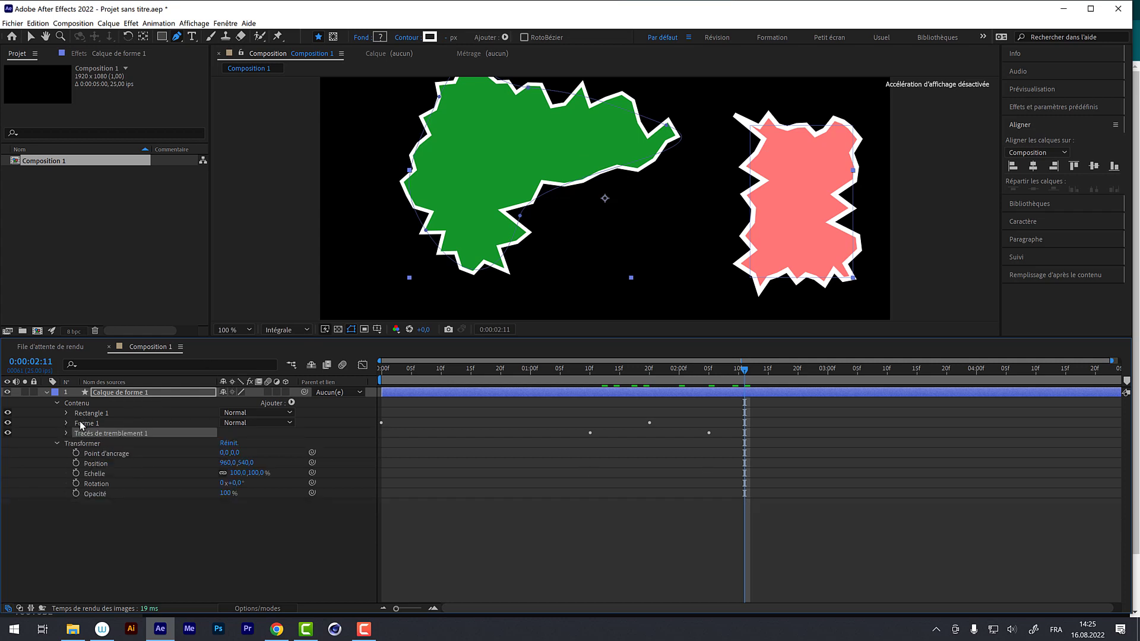
left_click_drag(86, 433, 89, 413)
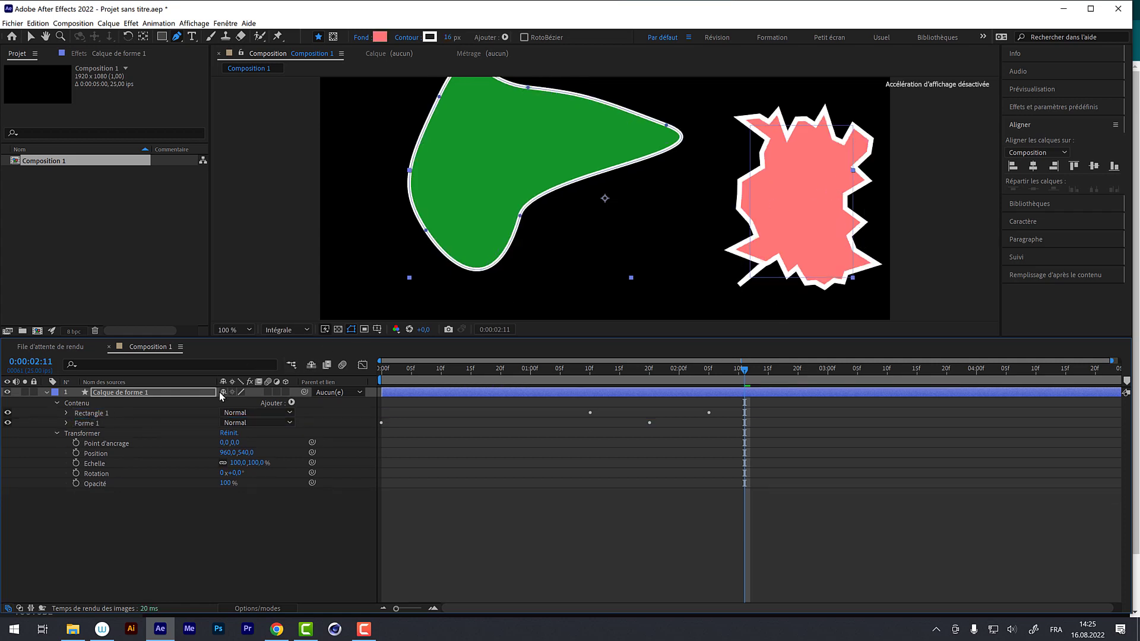
key("ctrl+z")
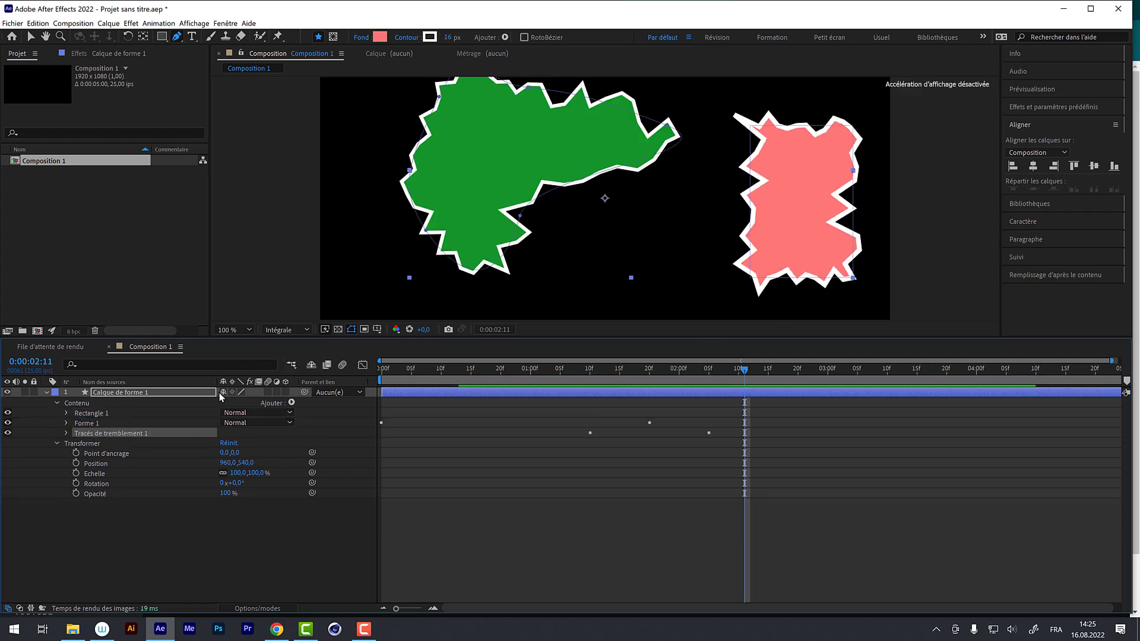
Step: View the list of attributes that can be added to the shape layer, and close it without adding any
left_click(291, 403)
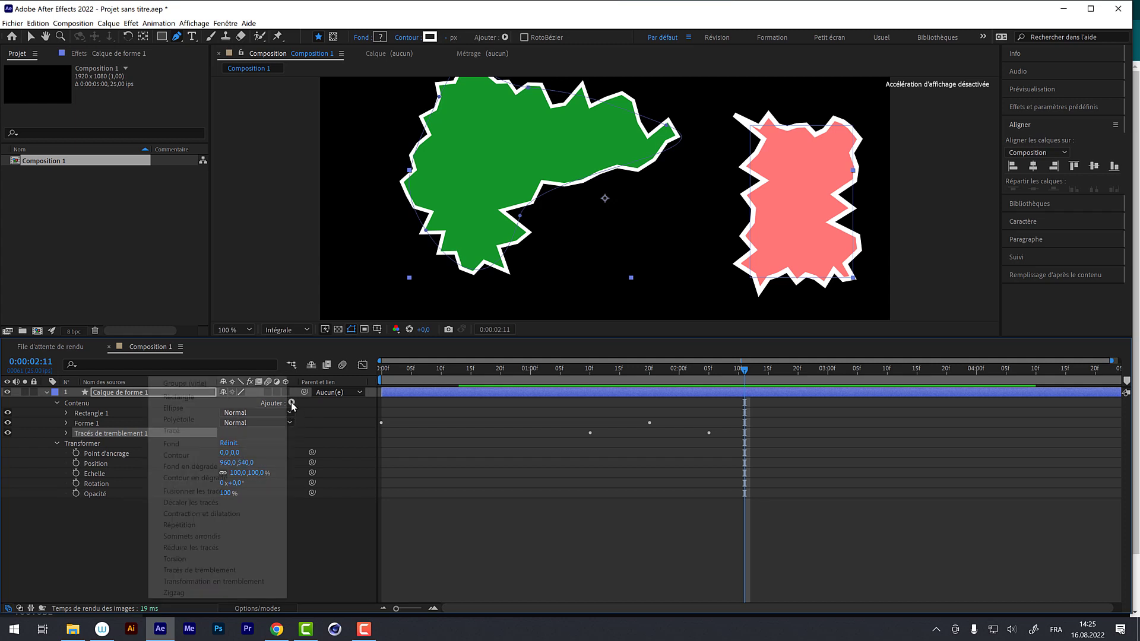
left_click(84, 485)
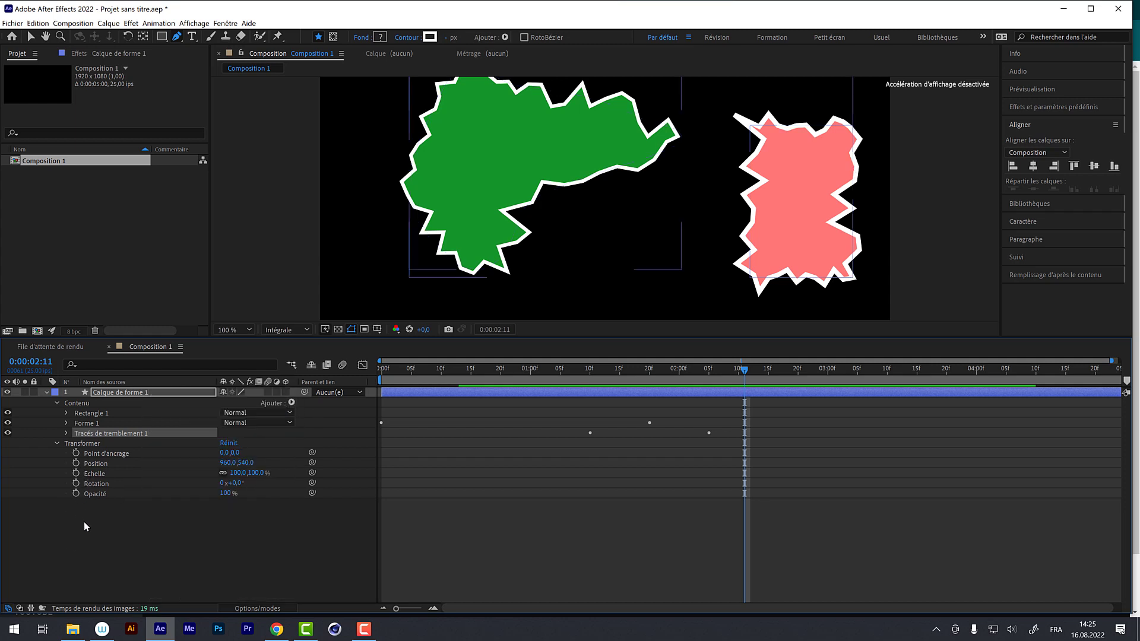
Step: Delete Tracés de tremblement 1 from the layer's Contenu and add a Fusionner les tracés attribute to the whole shape layer
left_click(84, 522)
left_click(83, 430)
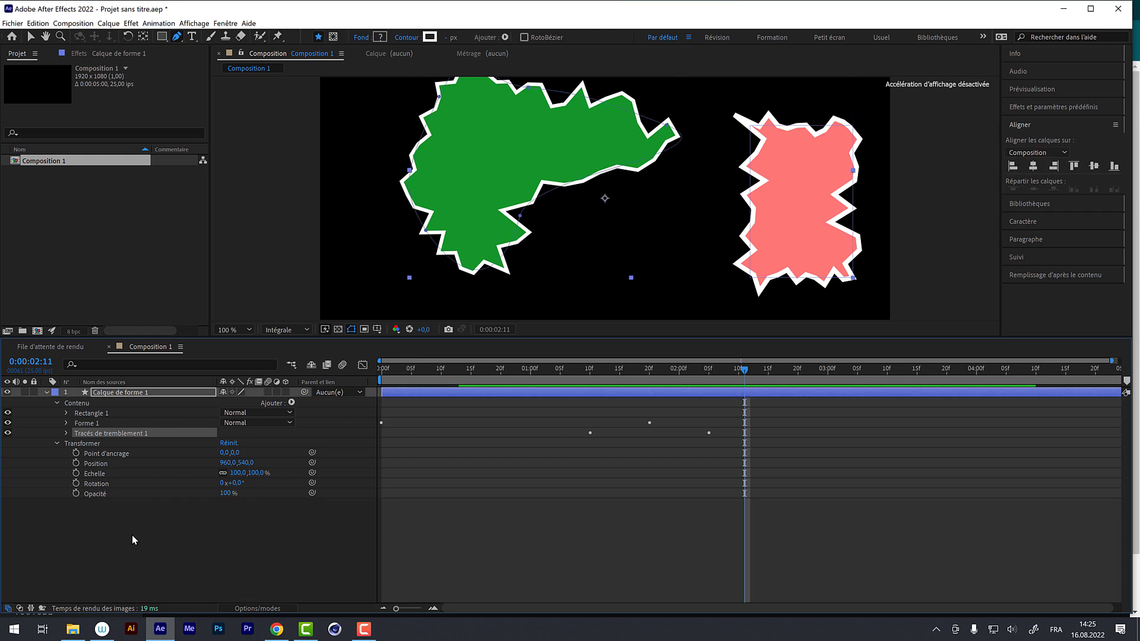
key("Delete")
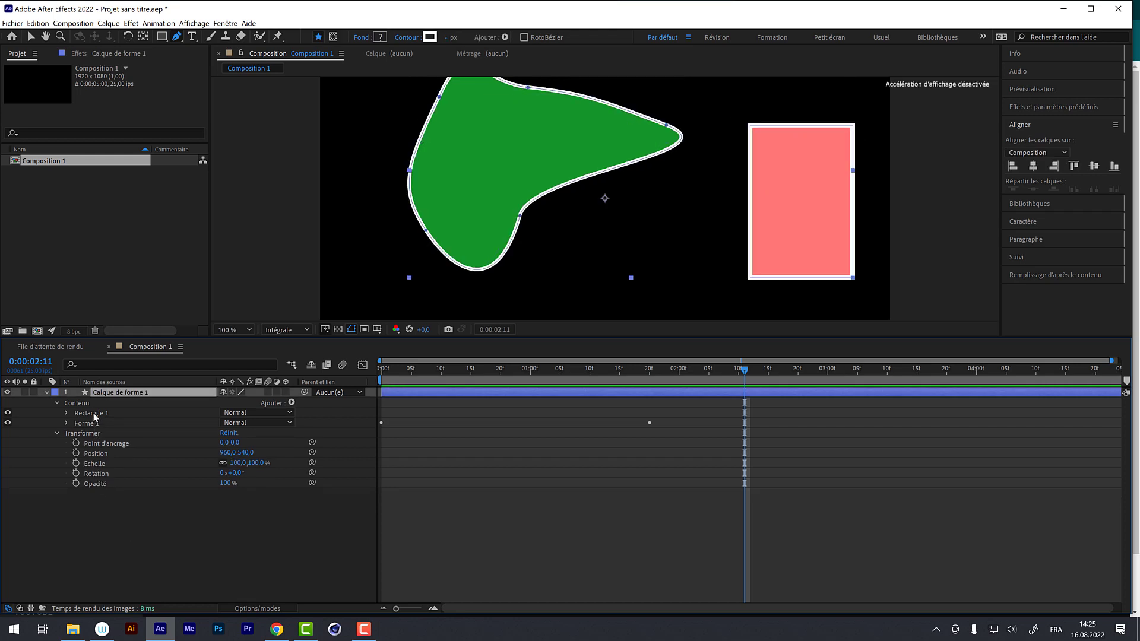
left_click(292, 403)
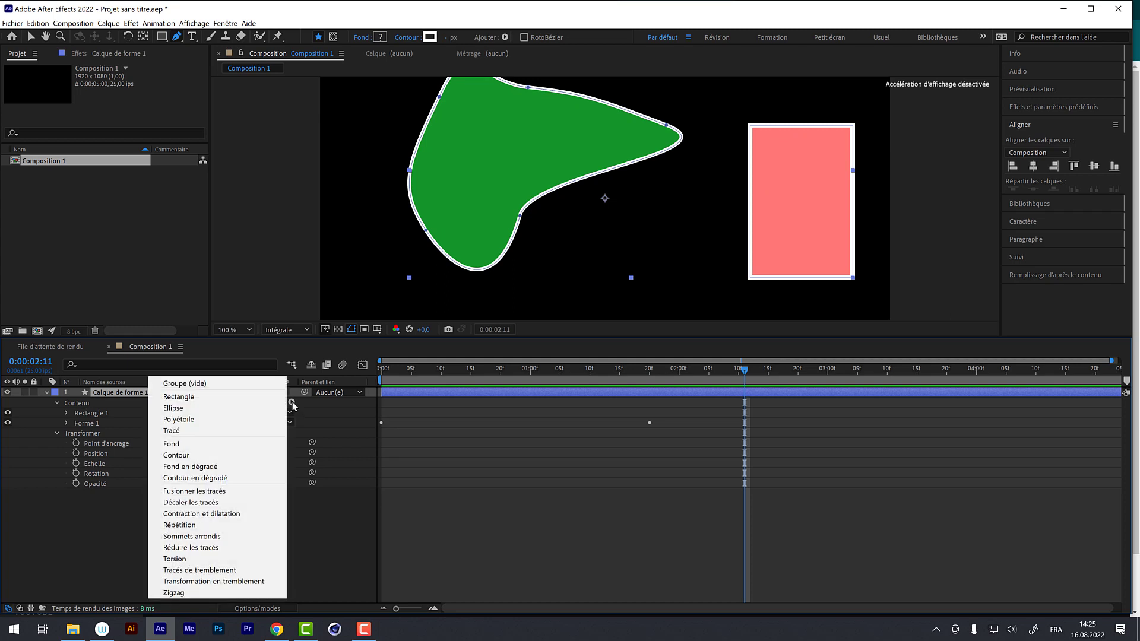
left_click(249, 492)
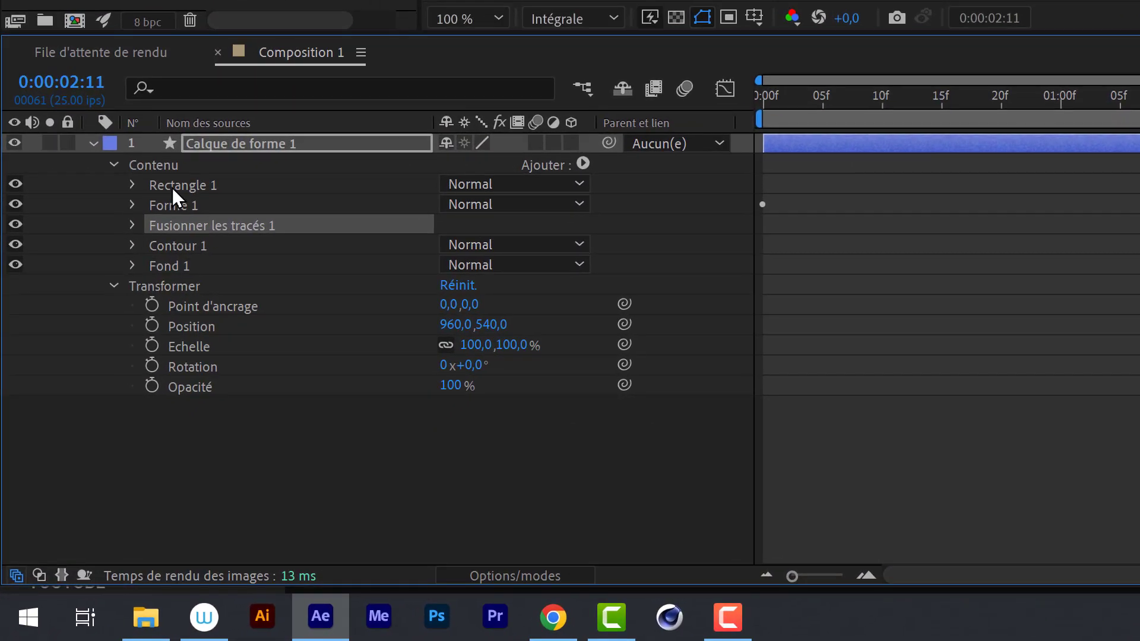
Step: Examine the order of Rectangle 1, Forme 1, Fusionner les tracés 1, Contour 1 and Fond 1 within Contenu
left_click(172, 188)
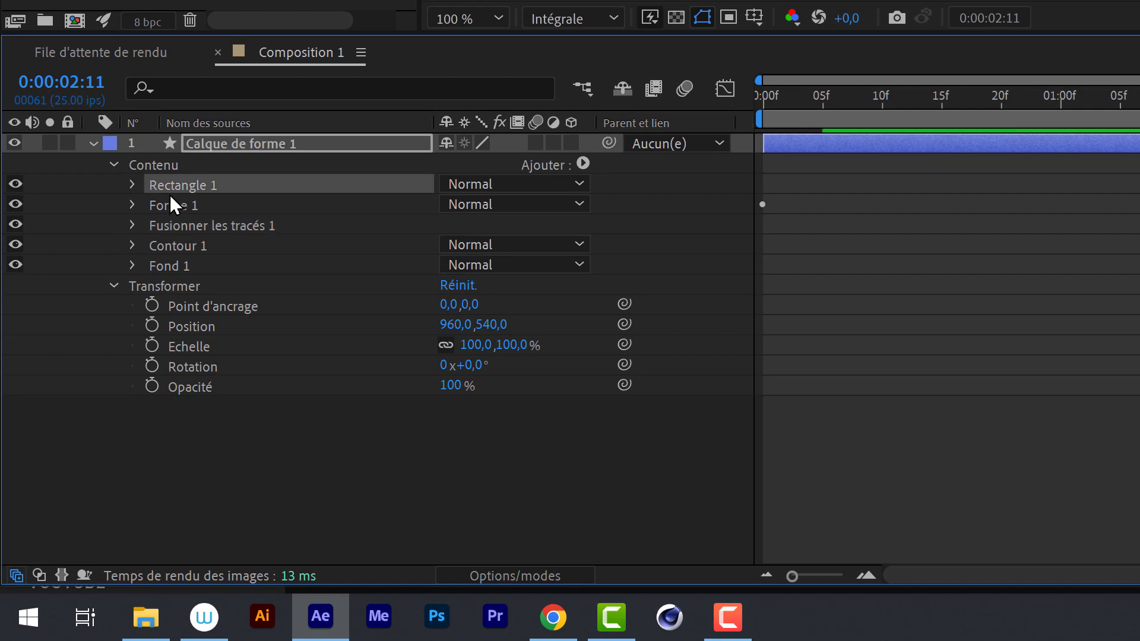
left_click(165, 211)
left_click(166, 226)
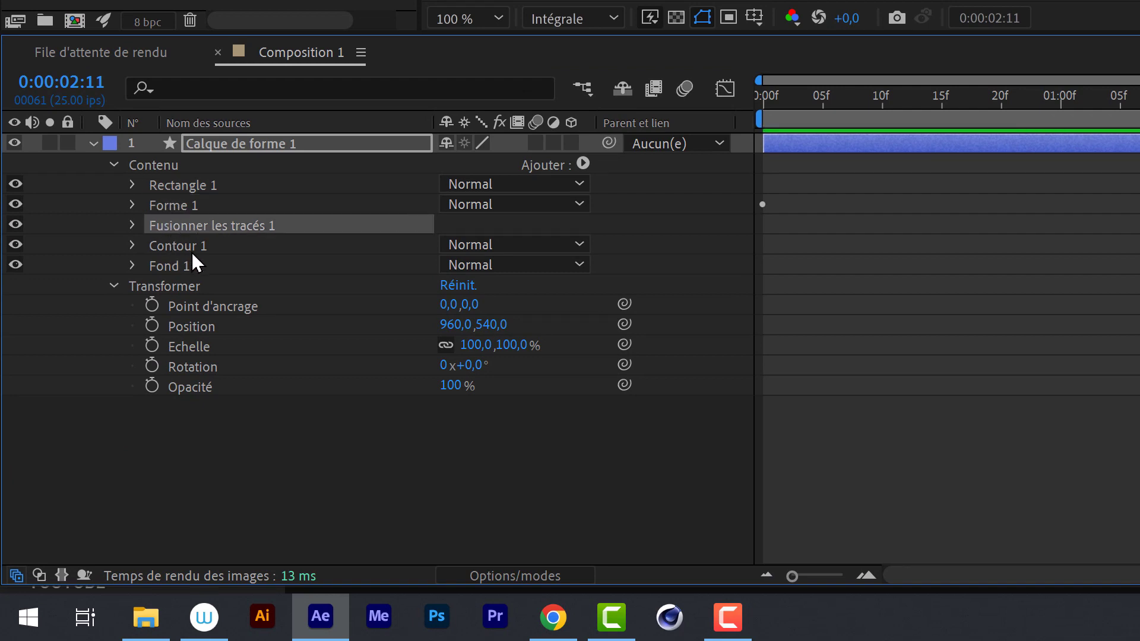
left_click(186, 245)
left_click(171, 268)
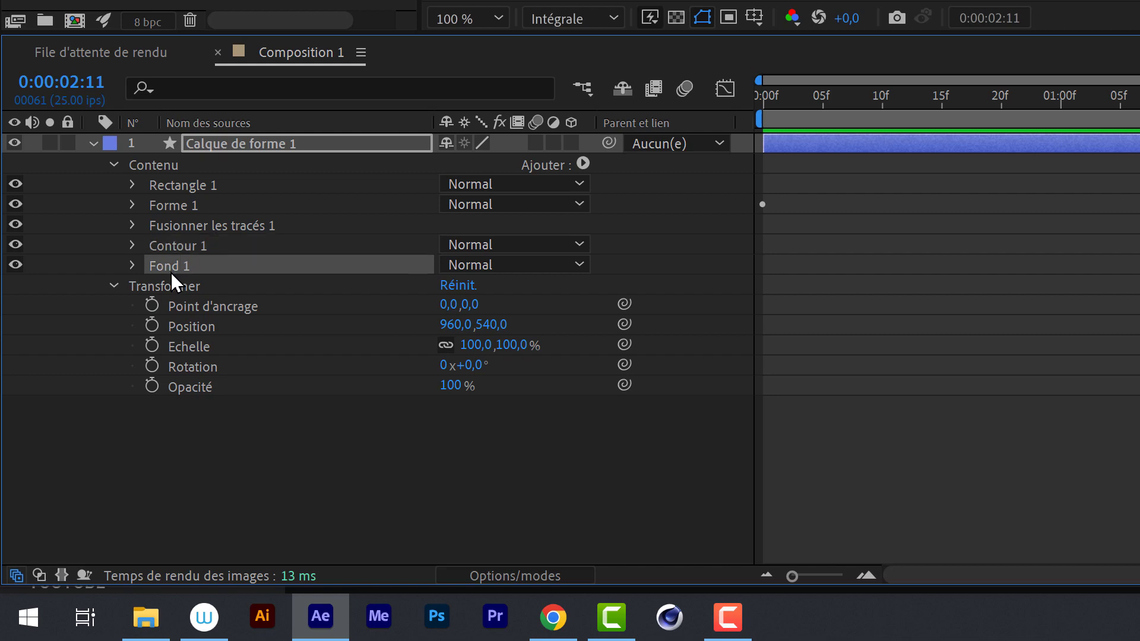
left_click(177, 247)
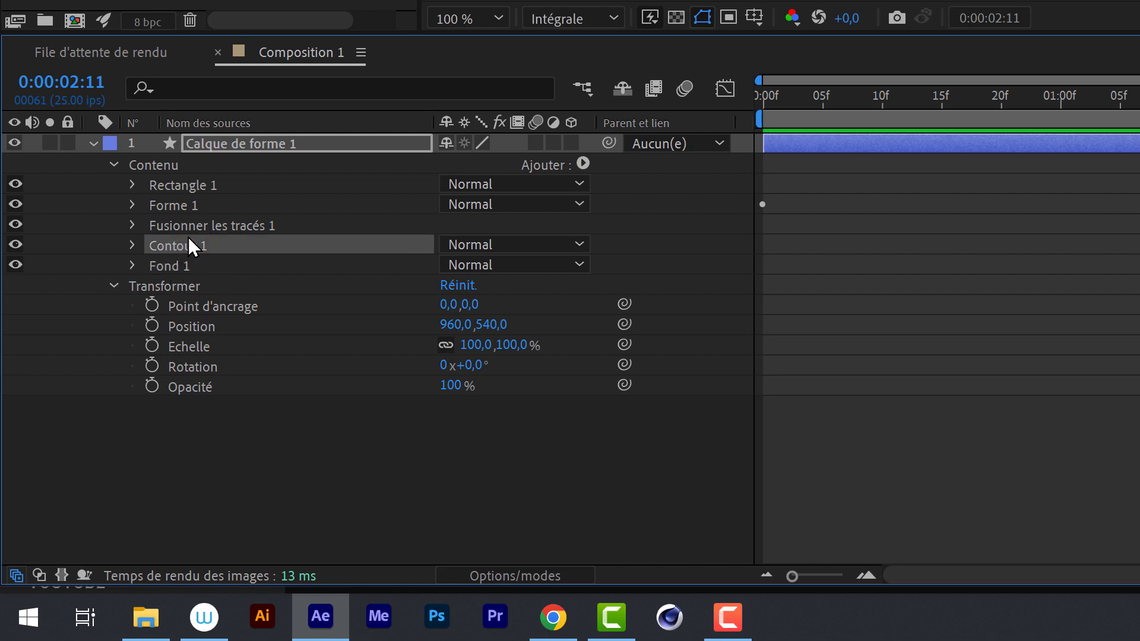
left_click(194, 225)
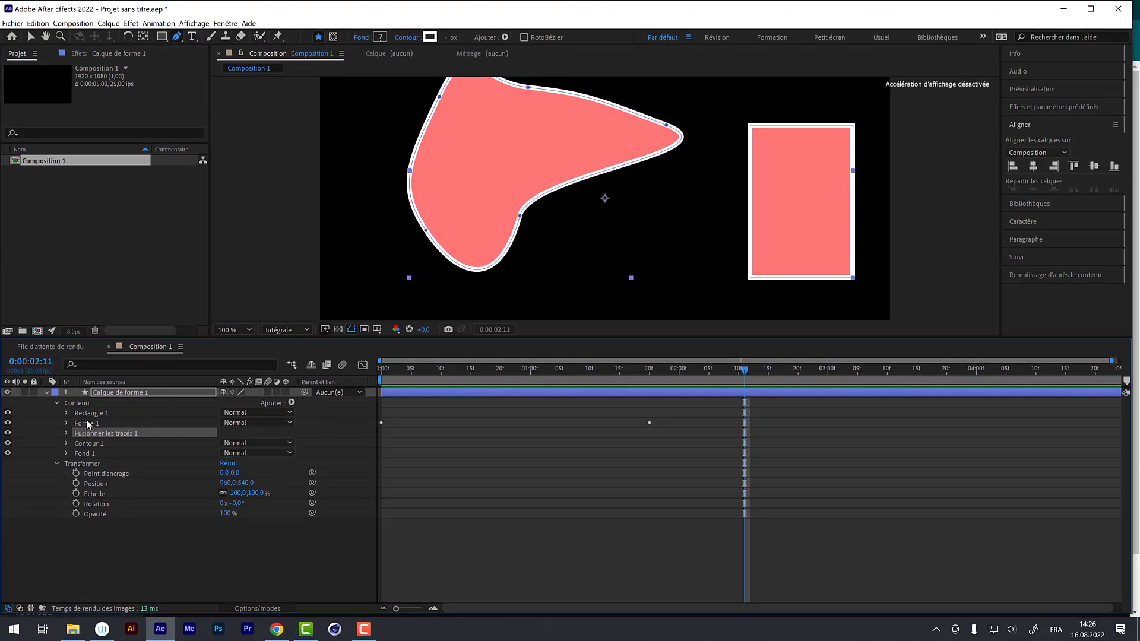
Step: Move Forme 1 over the rectangle with the Selection tool, then move Rectangle 1 further onto Forme 1, and select Fusionner les tracés 1
left_click(87, 419)
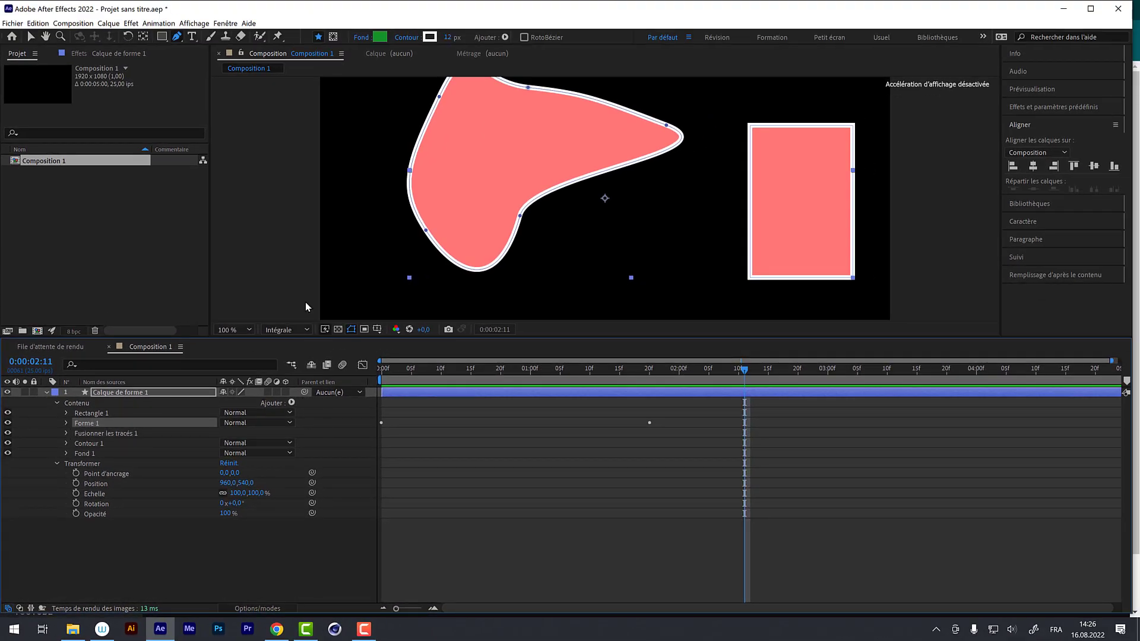
left_click(31, 37)
left_click_drag(497, 167, 603, 223)
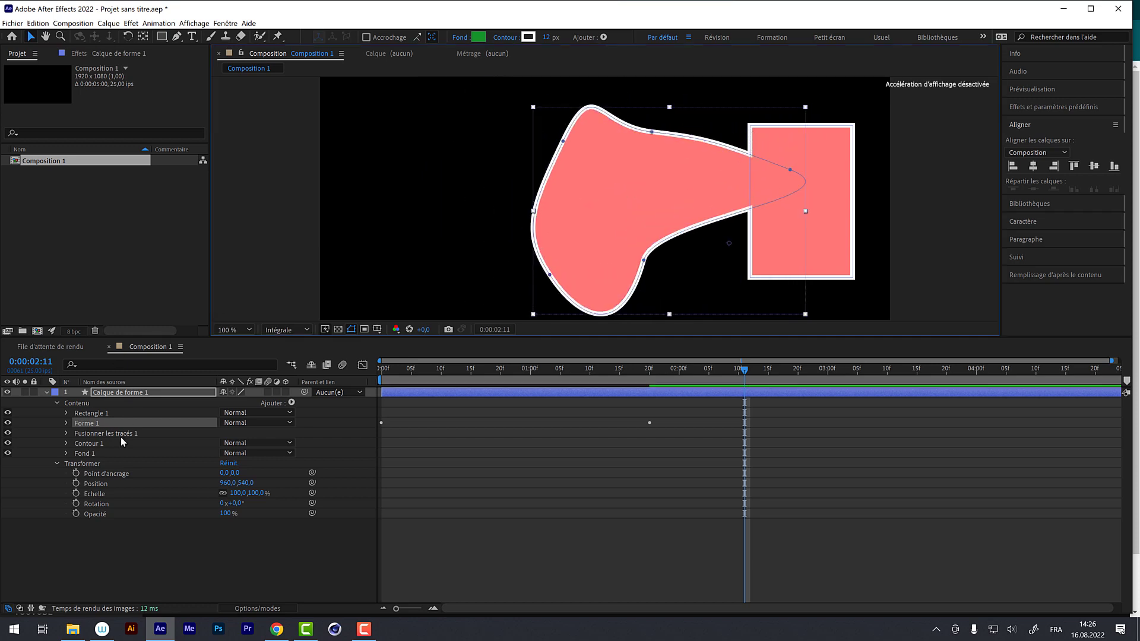
left_click(90, 414)
left_click_drag(770, 242, 693, 248)
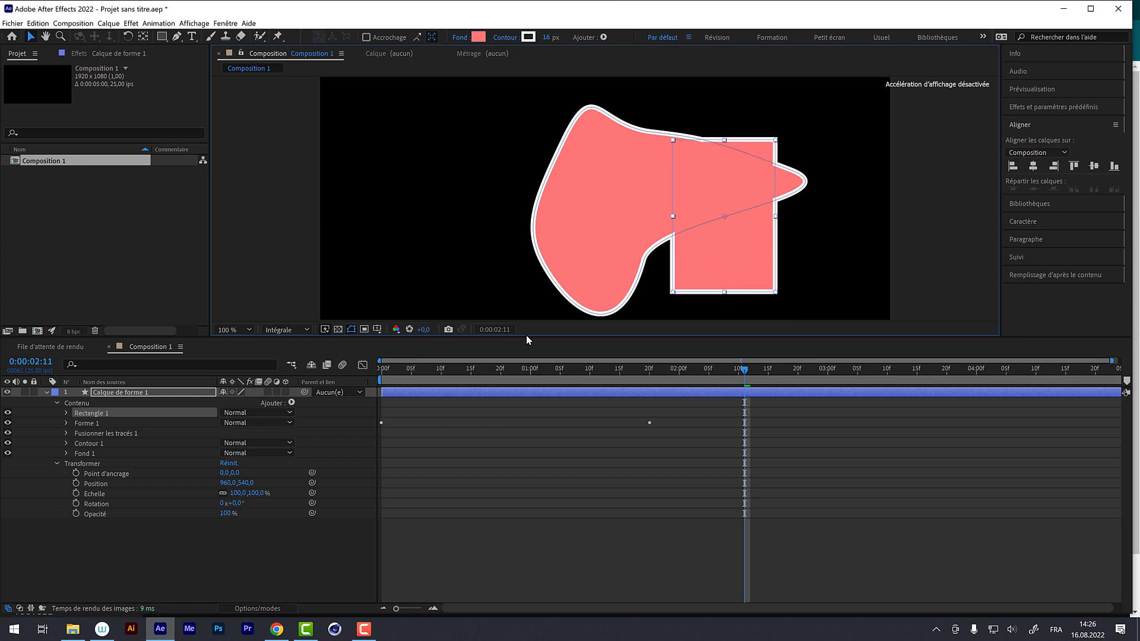
left_click(89, 432)
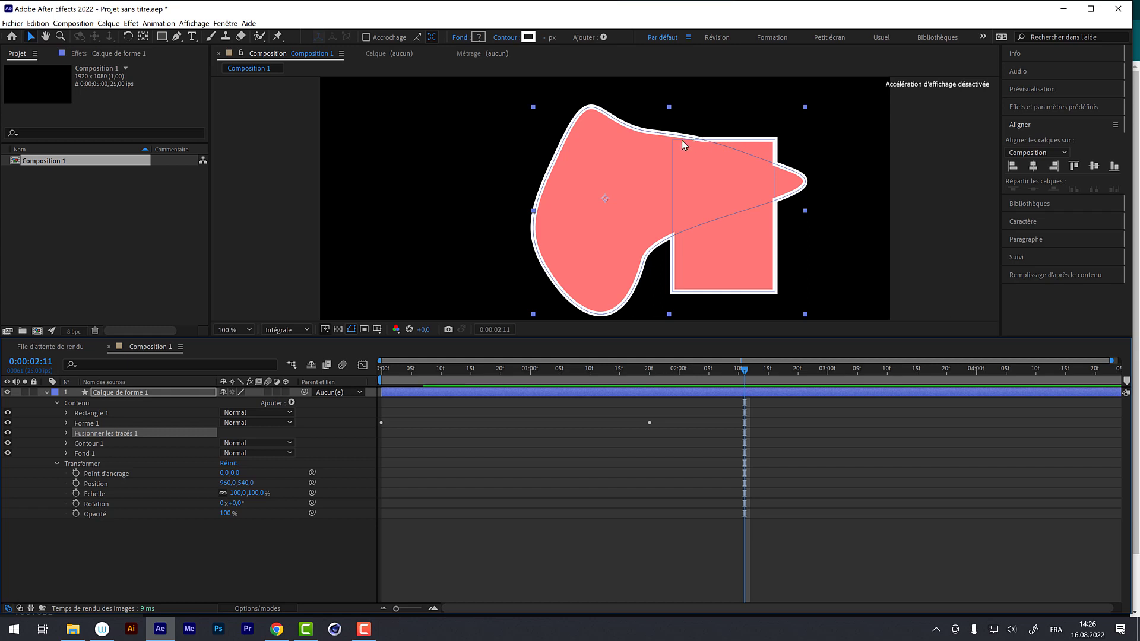
Step: Expand the layer-level Fond 1 and change its Couleur to a light grey
left_click(84, 454)
left_click(67, 454)
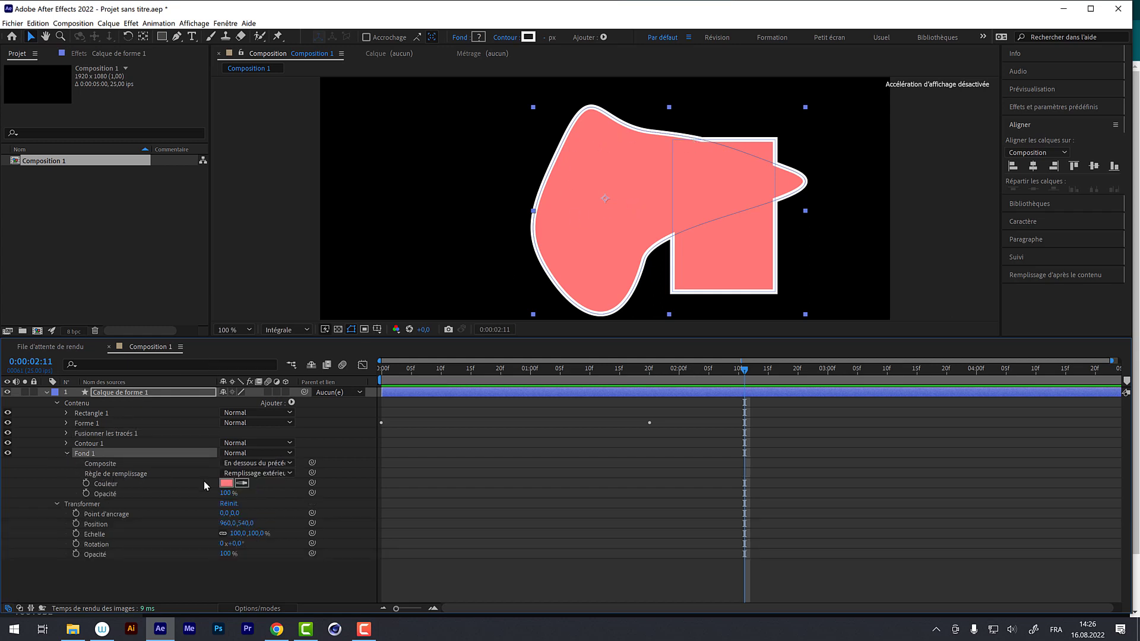
left_click(226, 484)
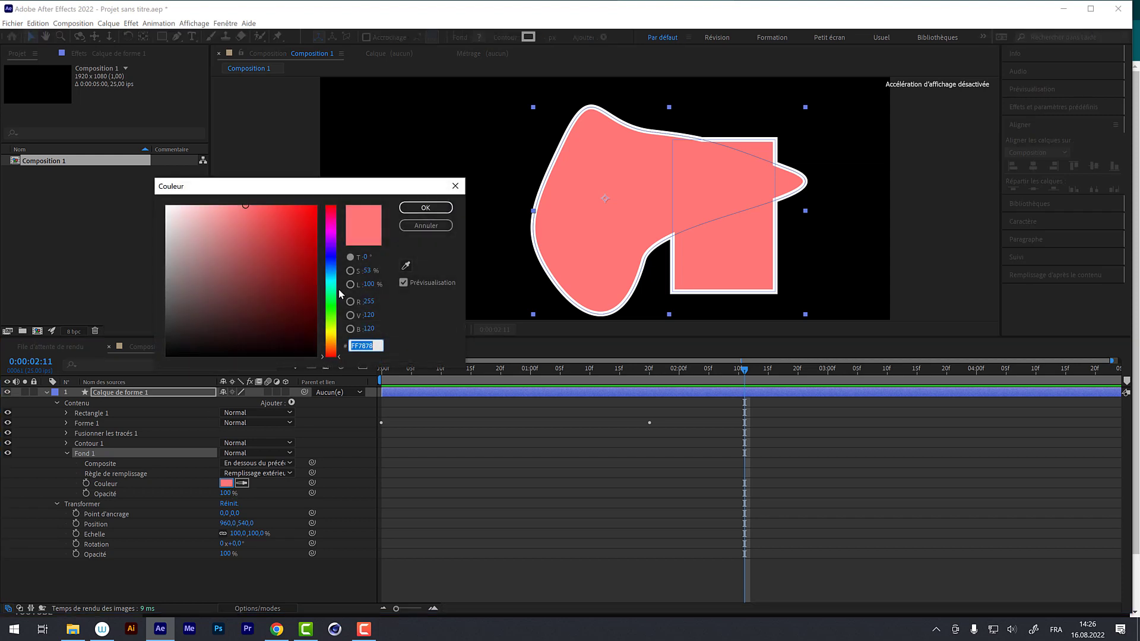
left_click(332, 305)
left_click_drag(295, 280, 165, 238)
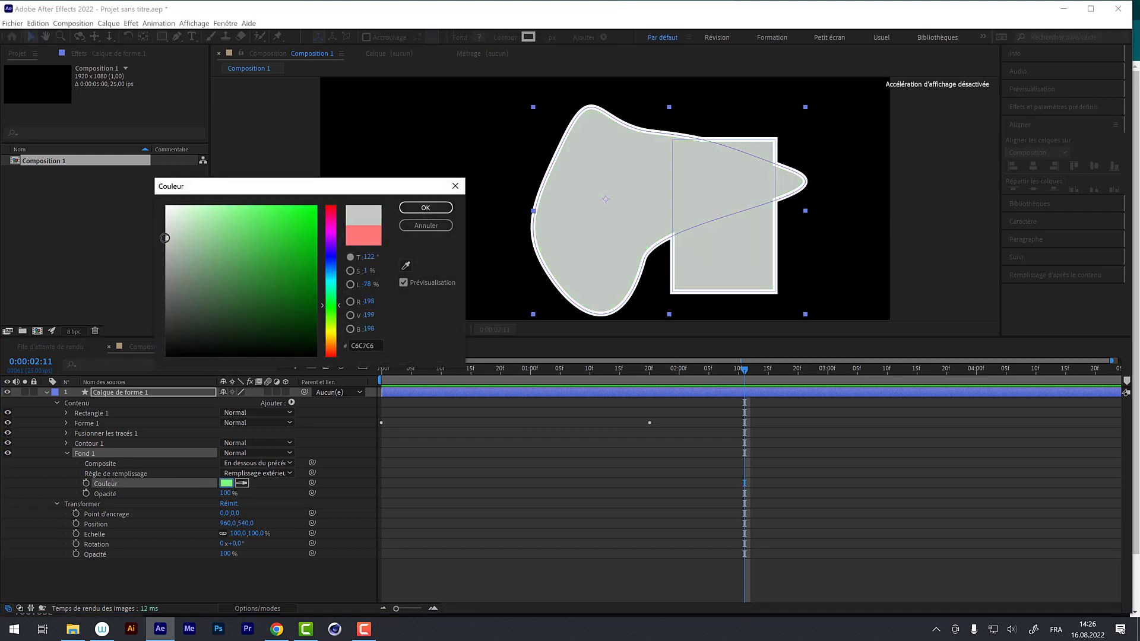
left_click(425, 207)
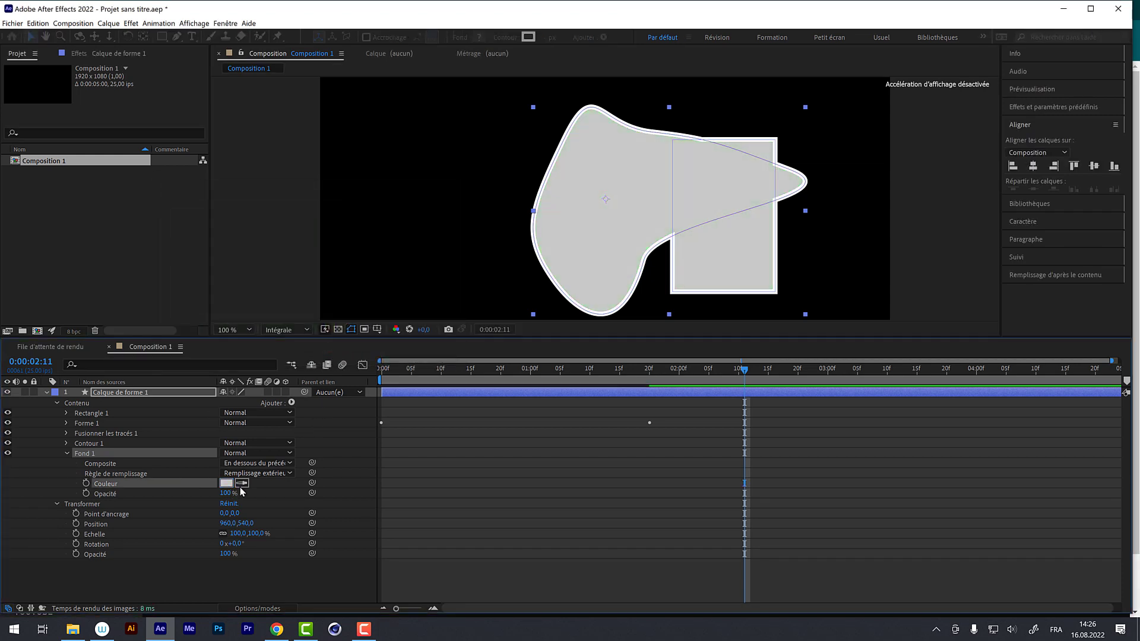
Step: Check the fill colour of Fond 1 inside Forme 1, and collapse Forme 1 and the layer-level Fond 1
left_click(65, 422)
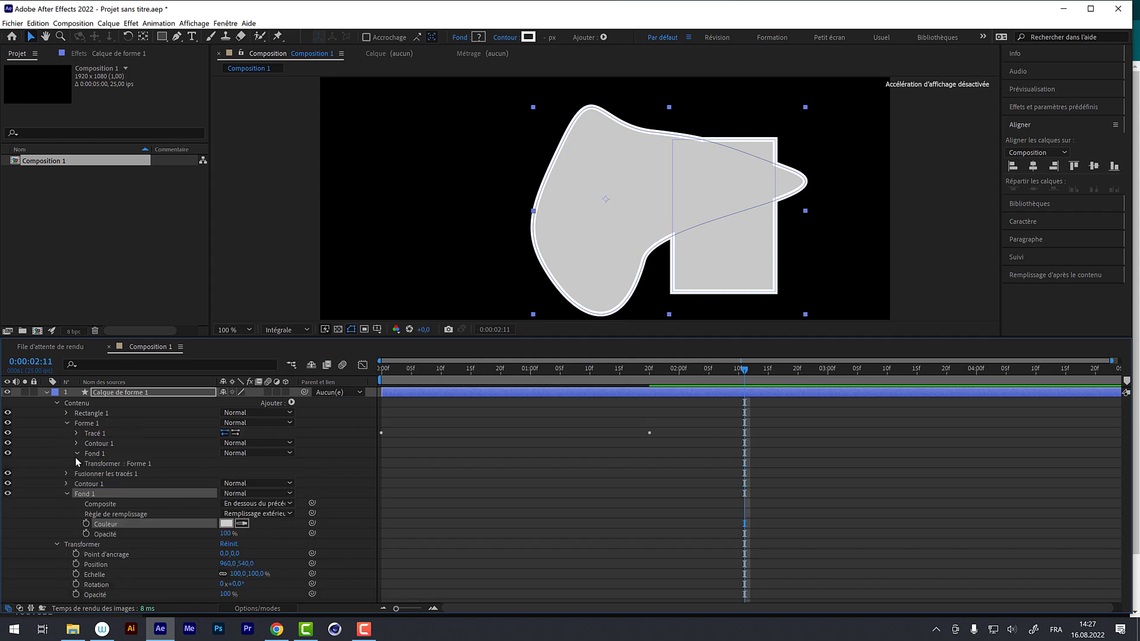
left_click(77, 453)
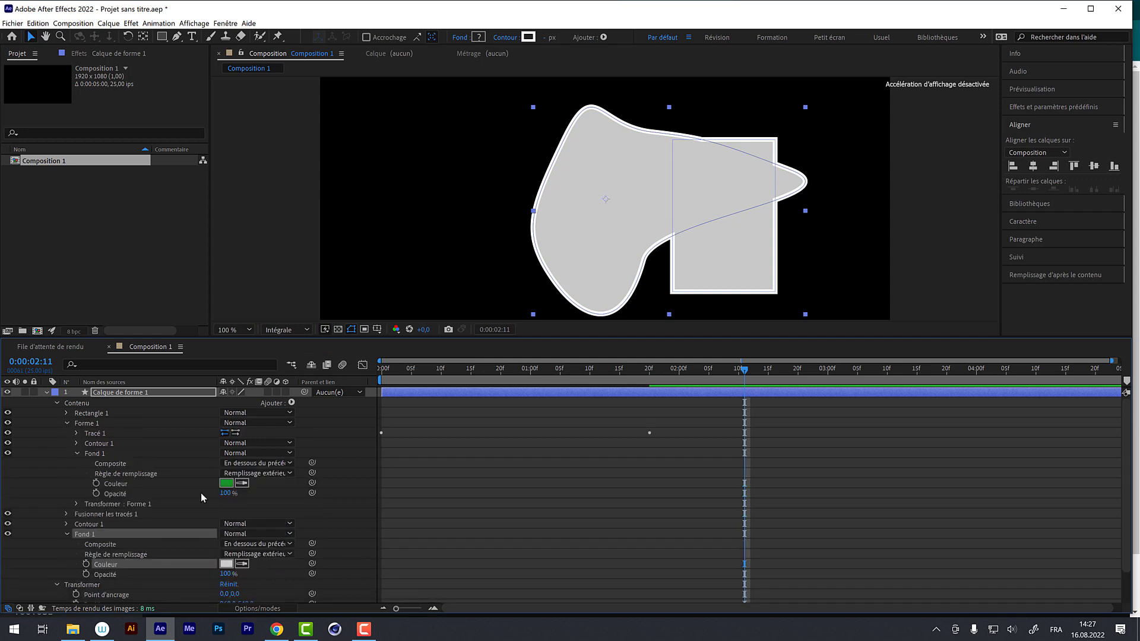
left_click(64, 422)
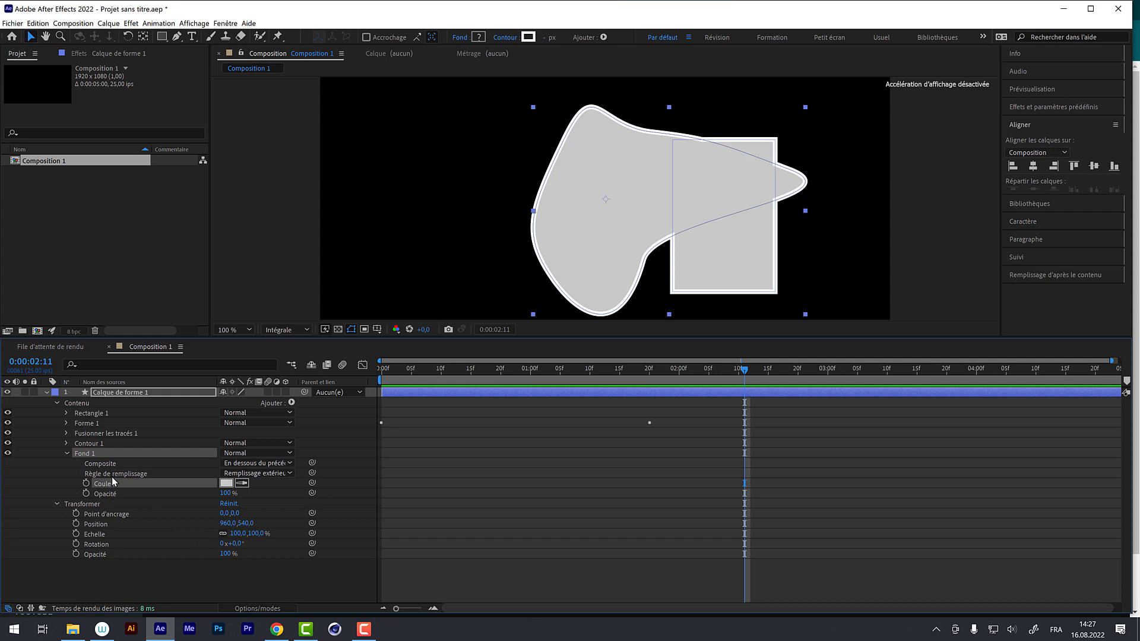
left_click(66, 452)
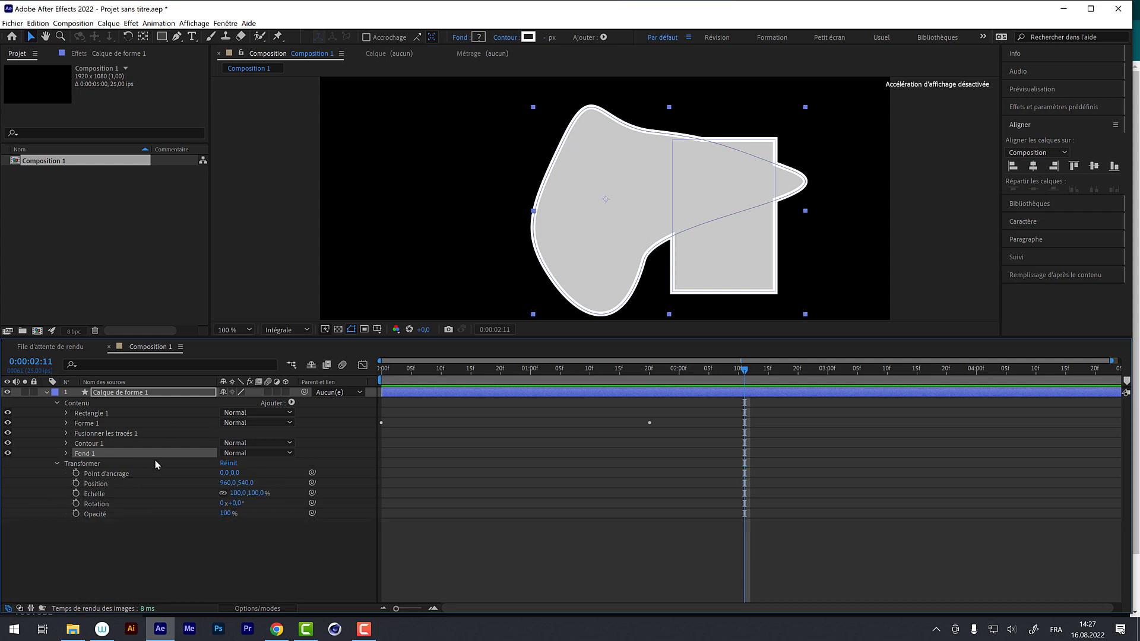
Step: Set the Couleur of the layer-level Contour 1 to blue 1D33F1 and collapse the group
left_click(94, 444)
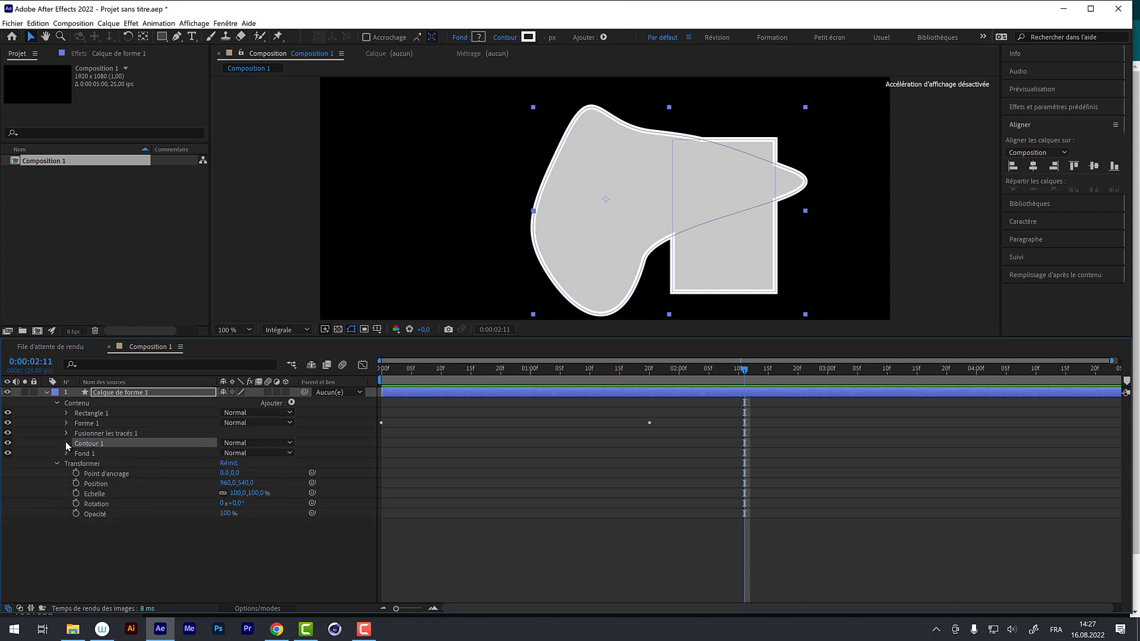
left_click(65, 442)
left_click(226, 462)
type("1D33F1")
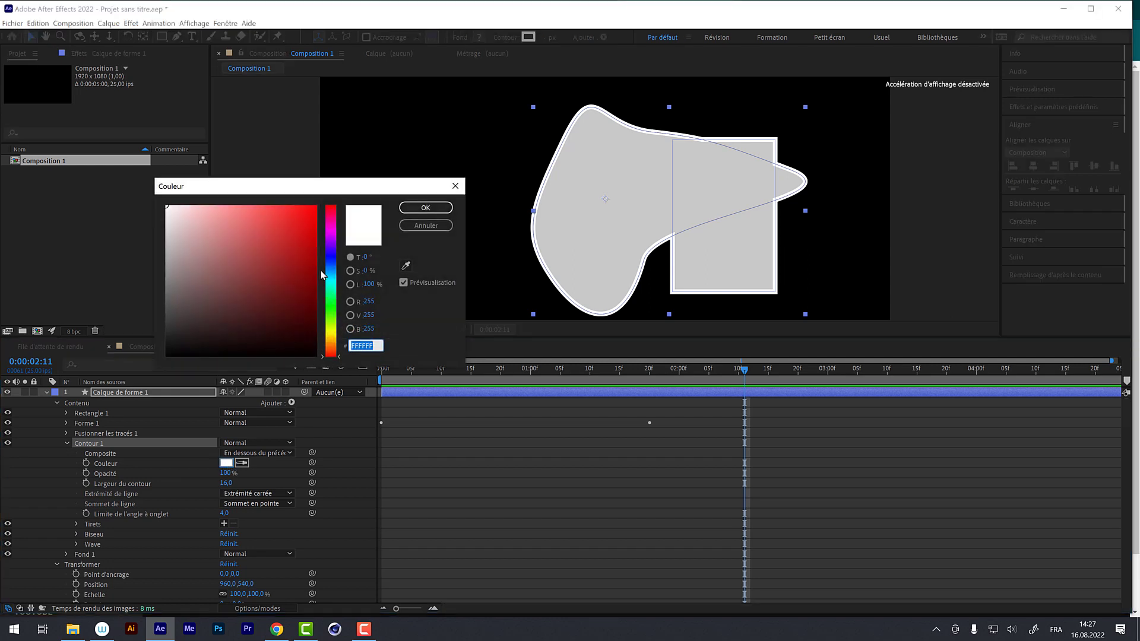
left_click(408, 209)
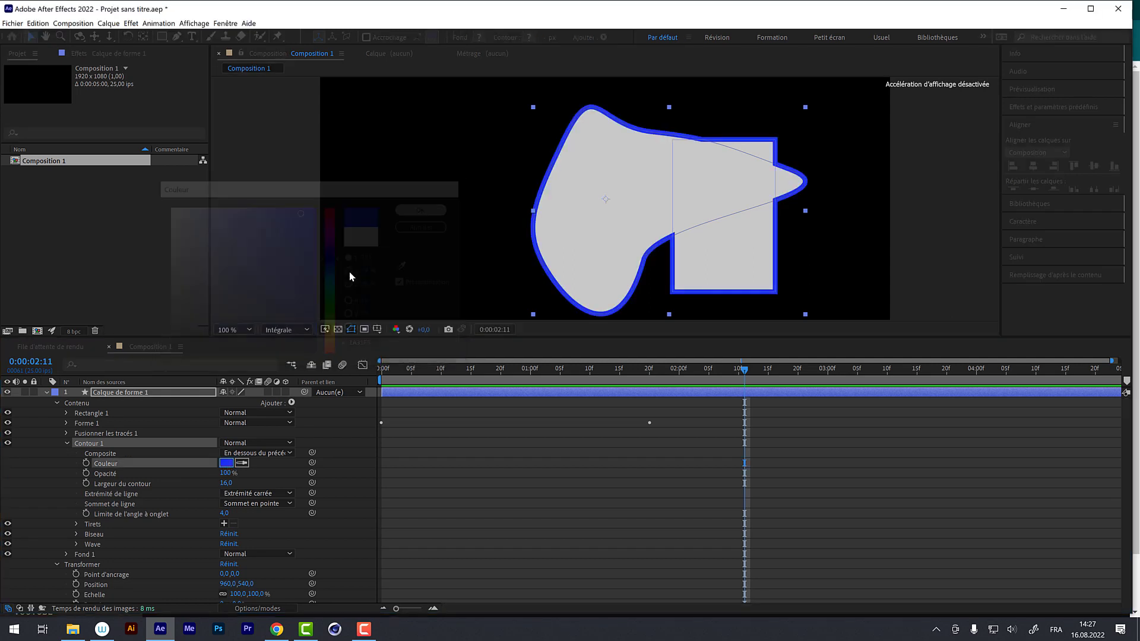
left_click(66, 443)
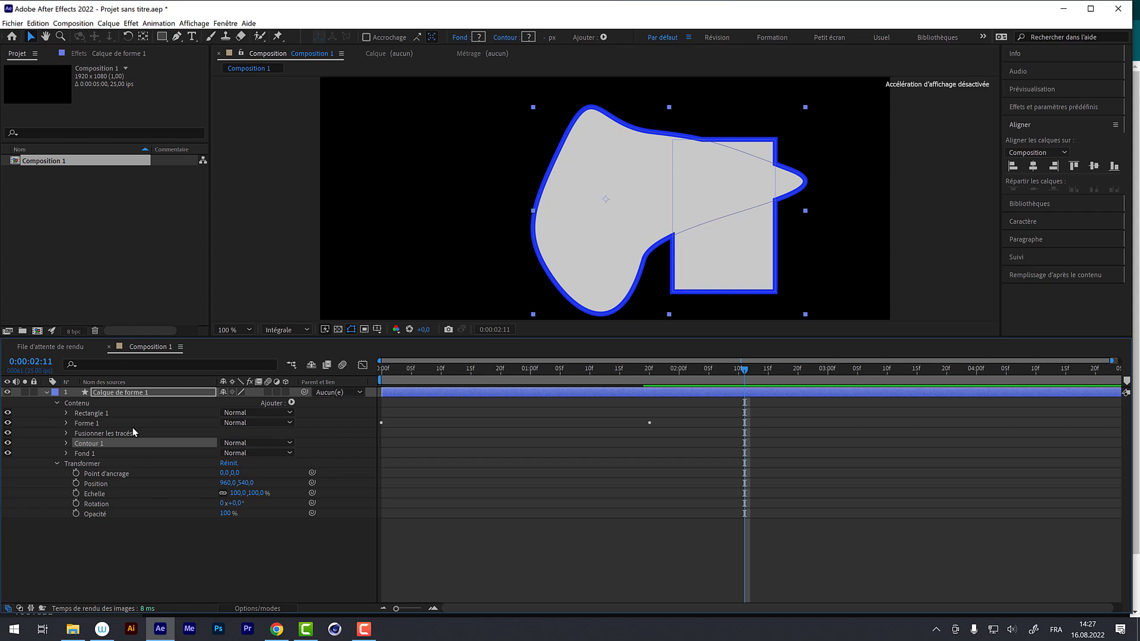
Step: Move Rectangle 1 to overlap Forme 1's left edge, and set the Mode of Fusionner les tracés 1 to Soustraction
left_click(104, 423)
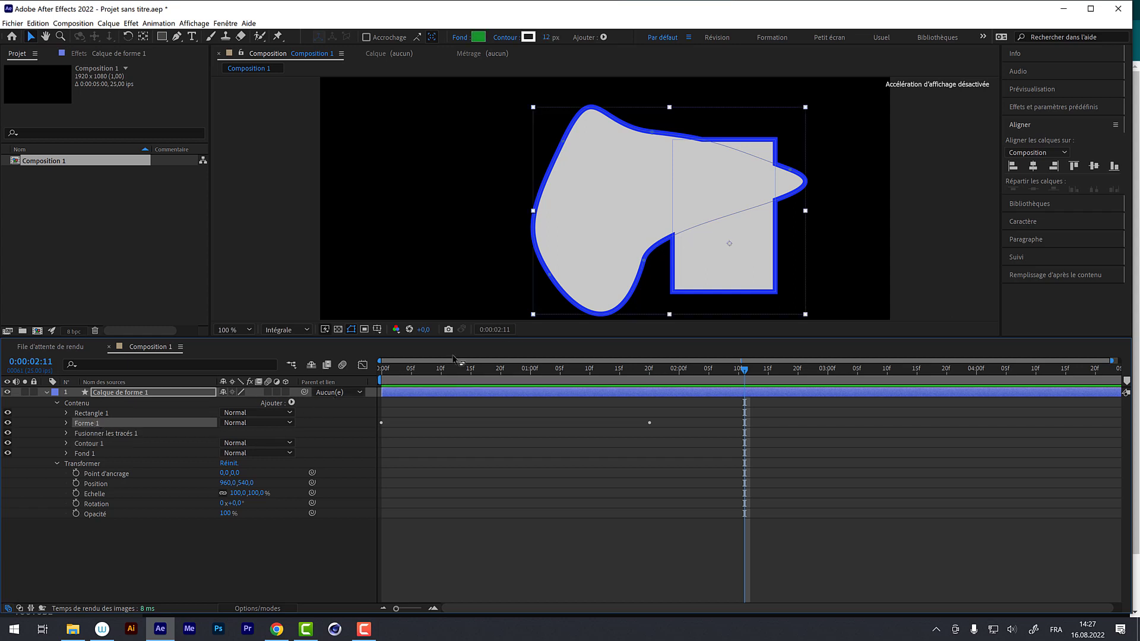
left_click_drag(746, 251, 540, 222)
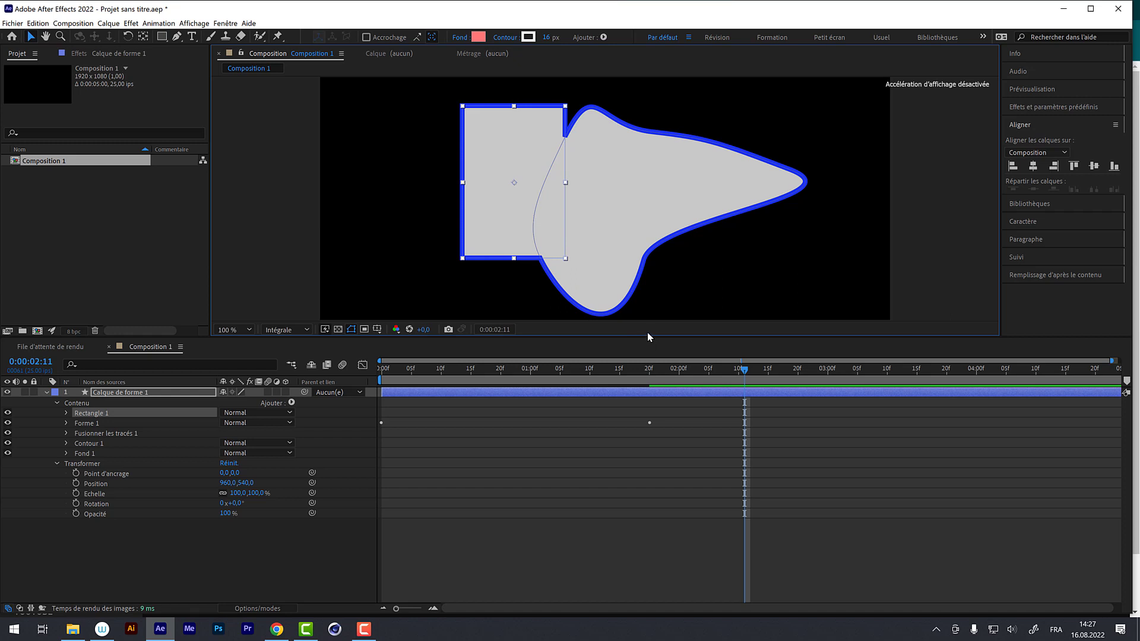
left_click(106, 433)
left_click(66, 433)
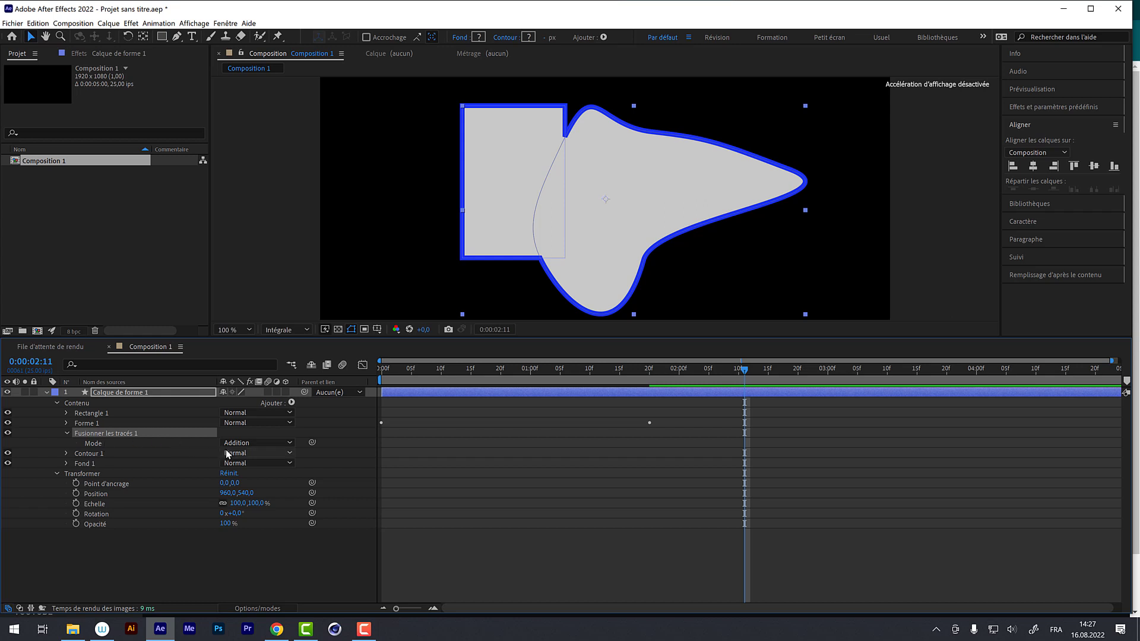
left_click(252, 443)
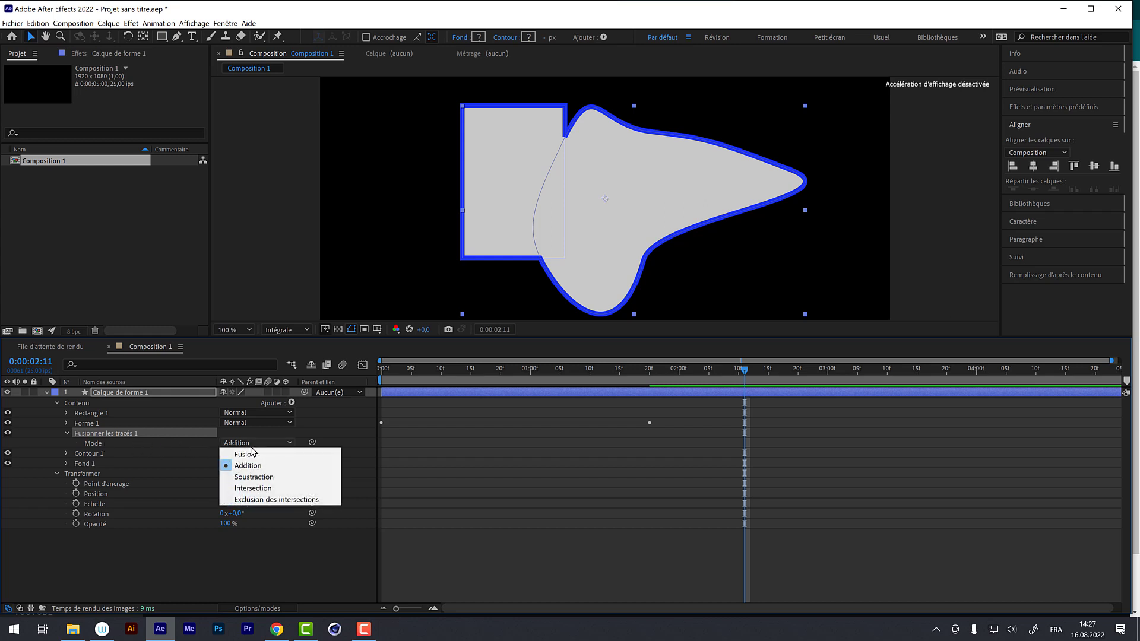
left_click(269, 477)
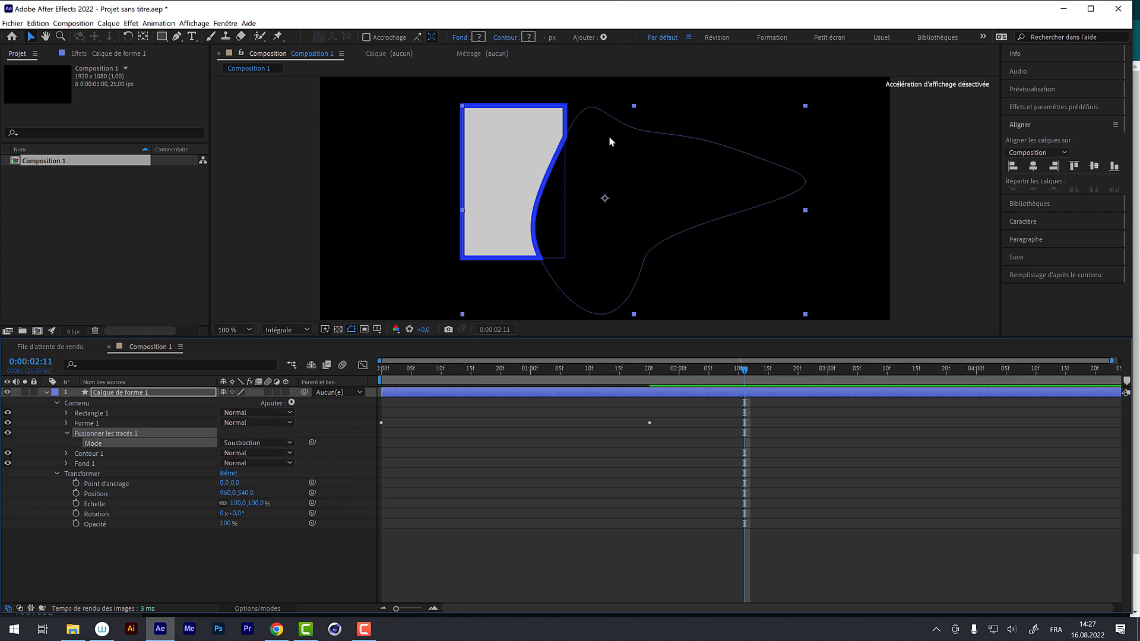
Step: Select Forme 1 and Rectangle 1 in turn to compare the subtracted shape with the base shape
left_click(94, 421)
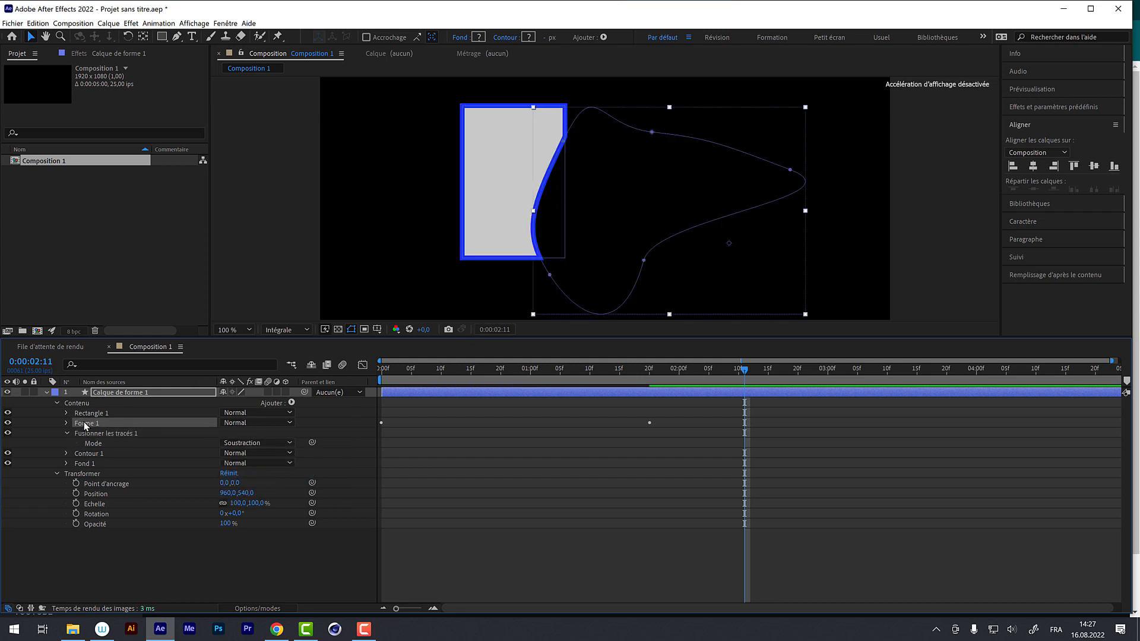
mouse_move(85, 421)
left_mouse_down()
mouse_move(88, 409)
mouse_move(83, 418)
left_mouse_up()
left_click(88, 424)
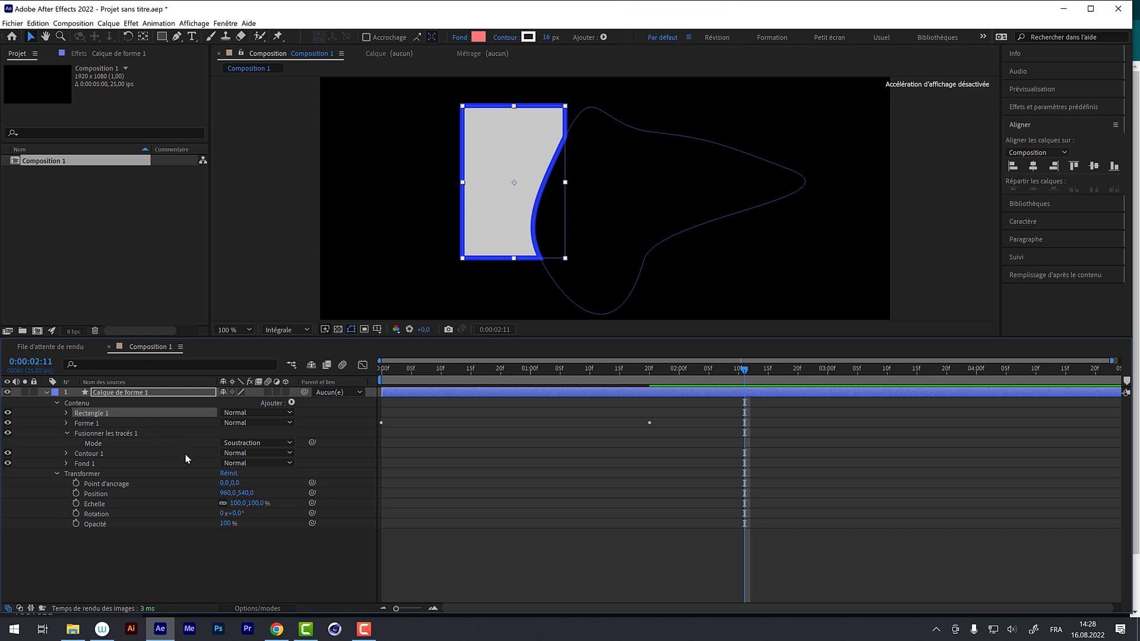
Step: Set the Fusionner les tracés 1 Mode to Intersection, move Rectangle 1 further over Forme 1, and reselect Fusionner les tracés 1
left_click(257, 443)
left_click(253, 487)
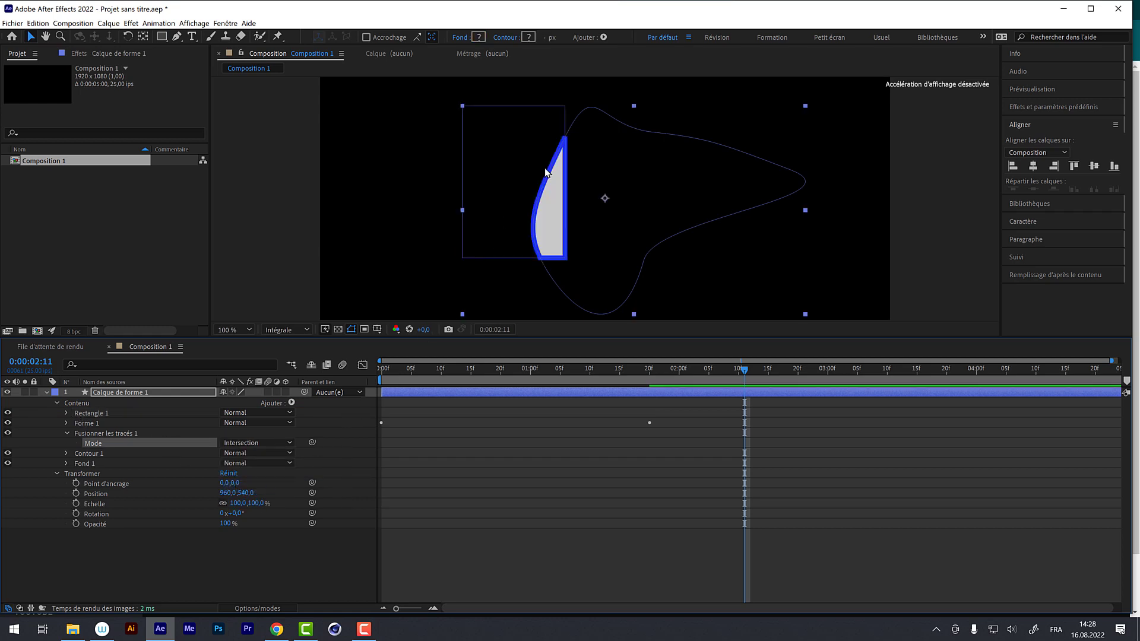
left_click(99, 418)
left_click_drag(514, 187, 560, 176)
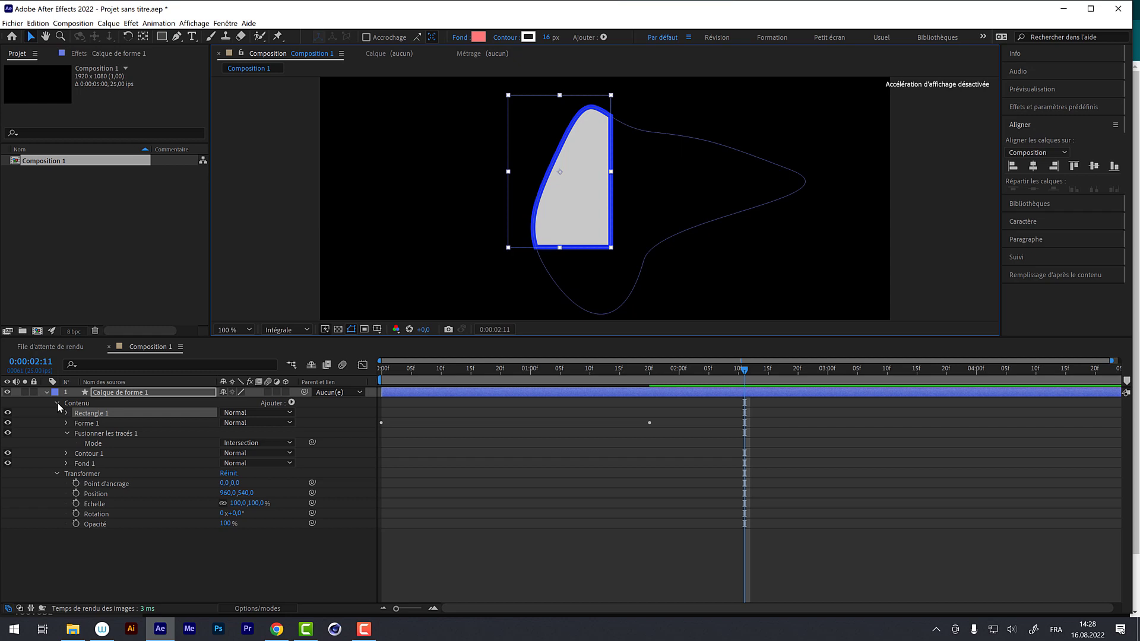
left_click(98, 433)
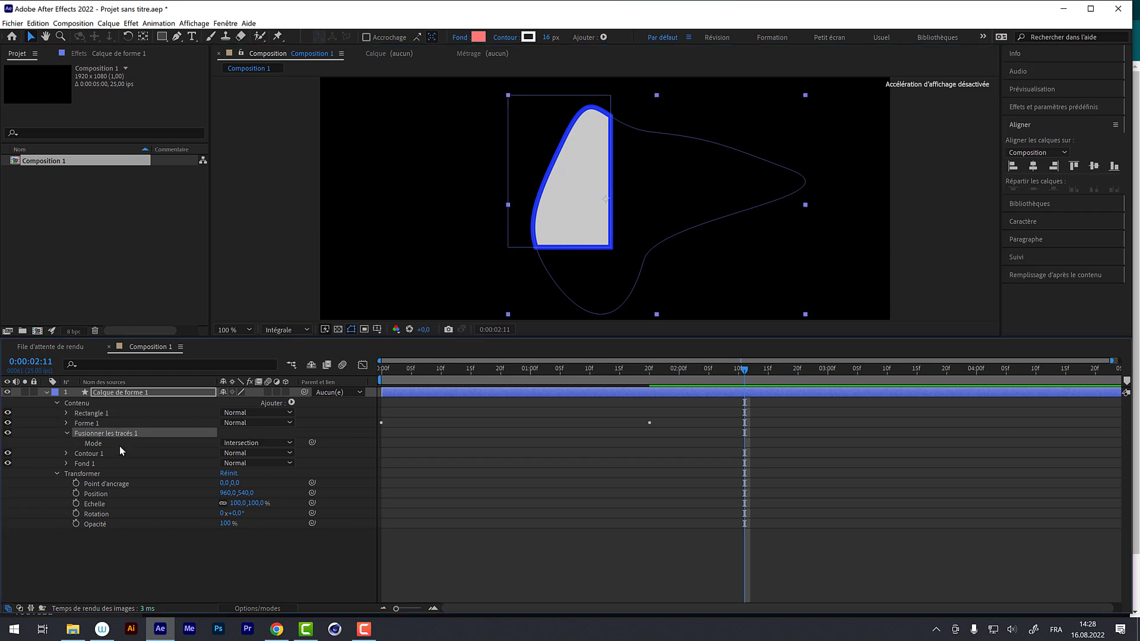
Step: Delete Fusionner les tracés 1, Rectangle 1 and all remaining contents of Calque de forme 1
key("Delete")
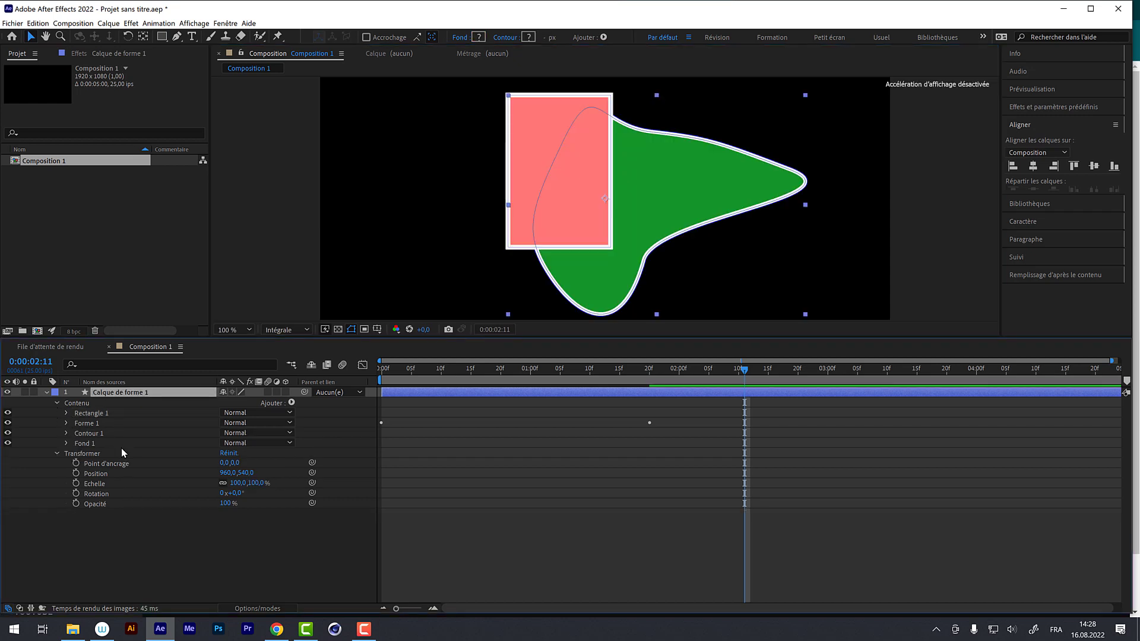
left_click(92, 415)
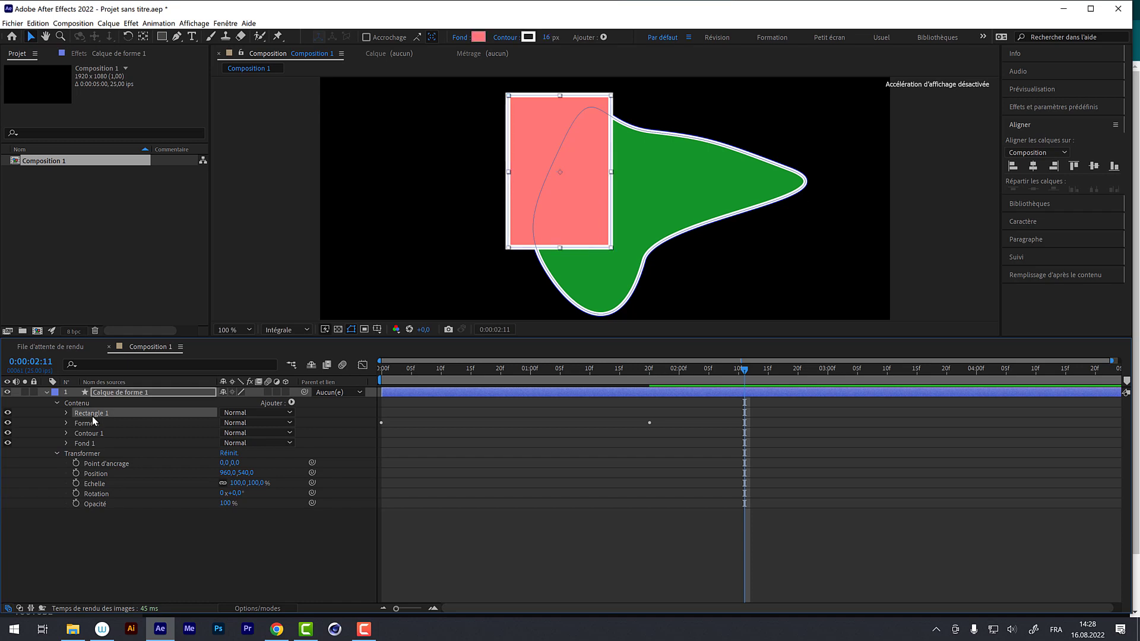
key("Delete")
left_click(80, 406)
key("Delete")
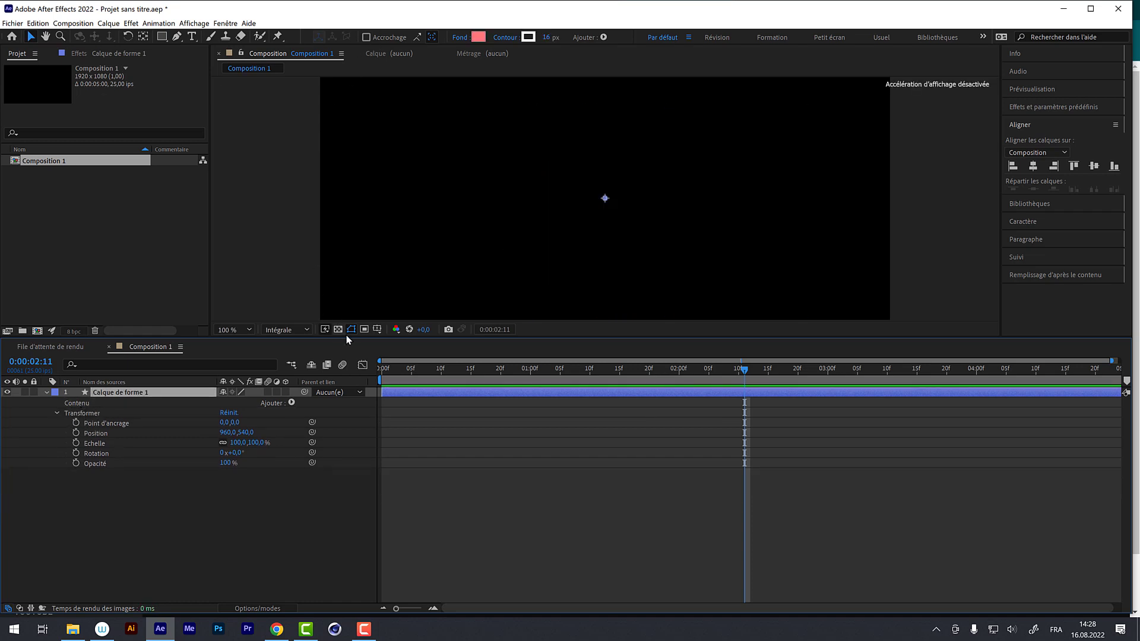
Step: Draw an open wavy path of six points across the composition on Calque de forme 1 with the Pen tool
left_click_drag(347, 337, 333, 414)
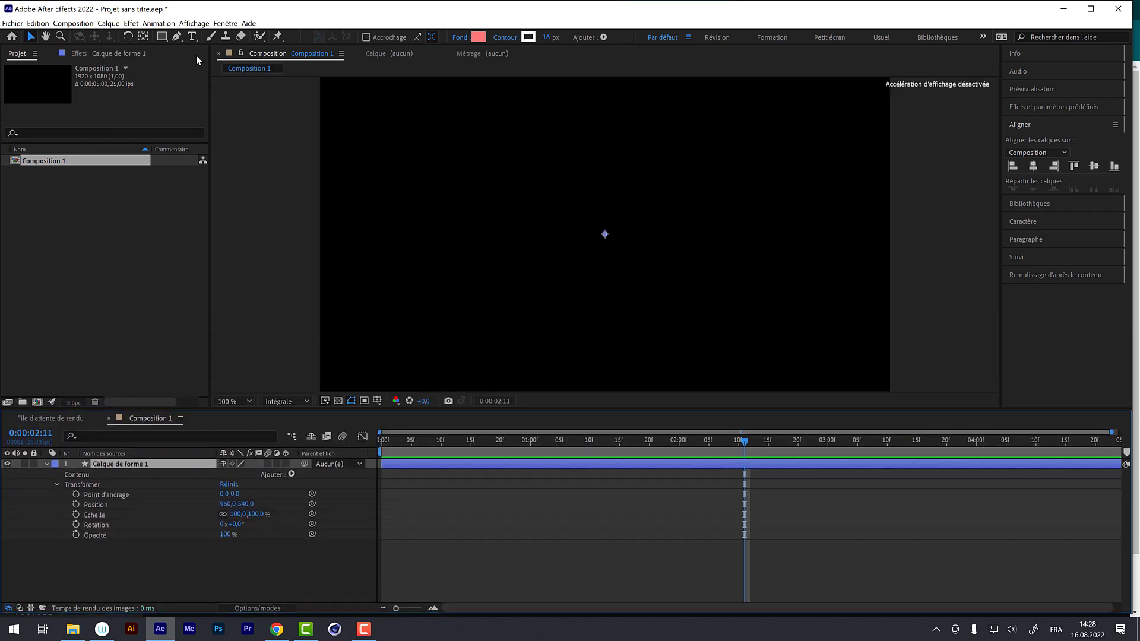
left_click(177, 36)
left_click_drag(359, 251, 381, 217)
left_click_drag(422, 165, 487, 186)
left_click(518, 293)
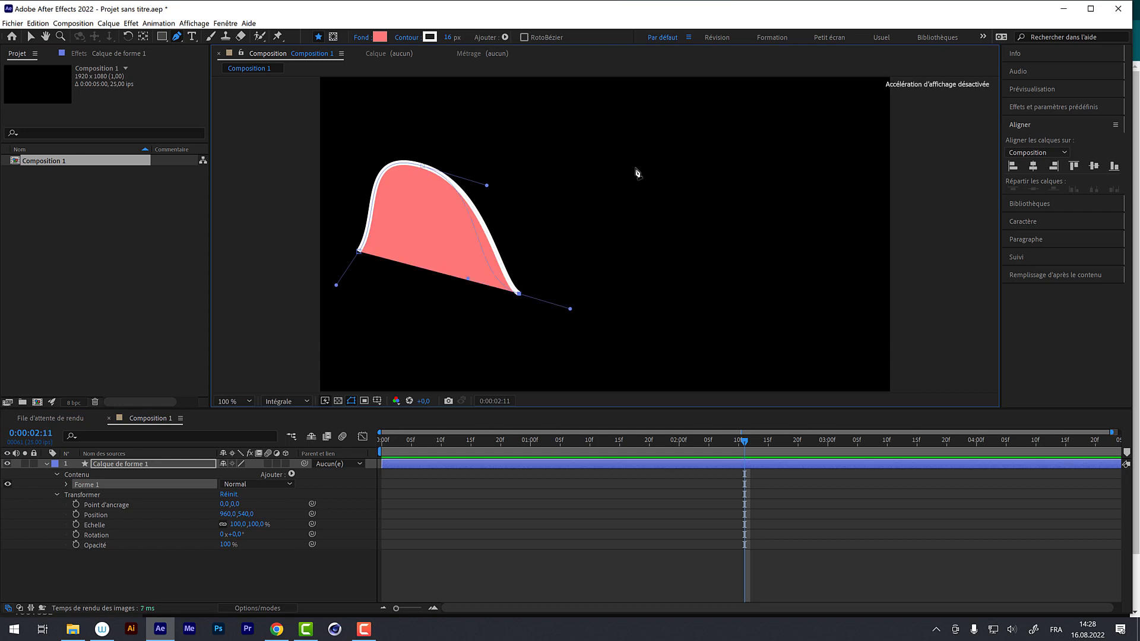
left_click_drag(636, 166, 664, 139)
left_click_drag(736, 188, 786, 252)
left_click_drag(797, 343, 824, 351)
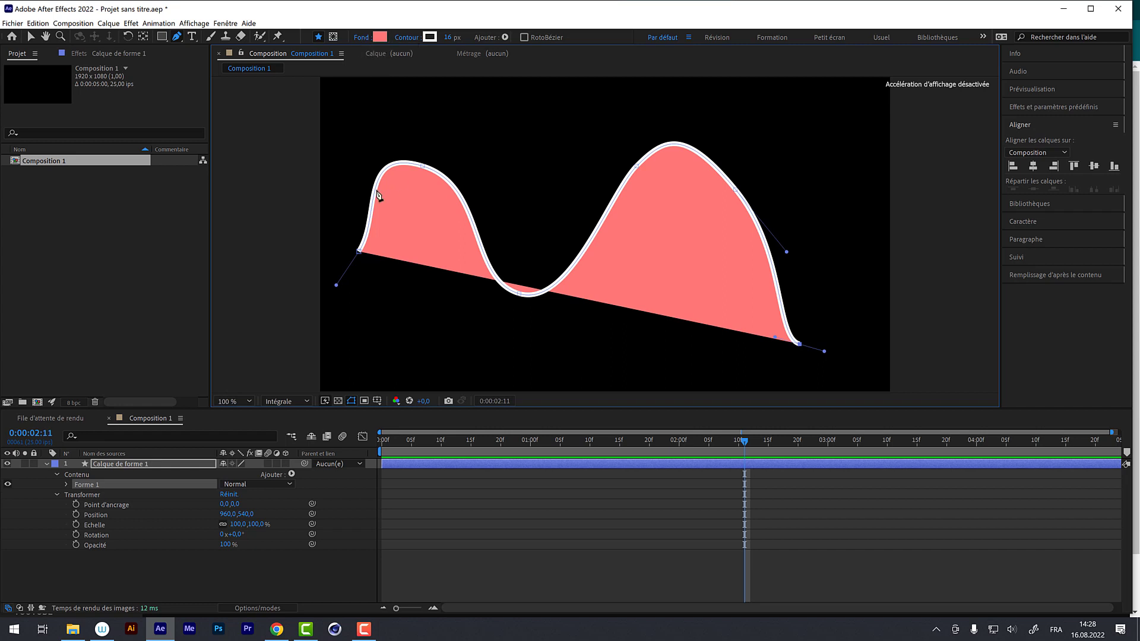
Step: Set the wavy path's fill to none and check the Fond 1 properties inside Forme 1
left_click(364, 39)
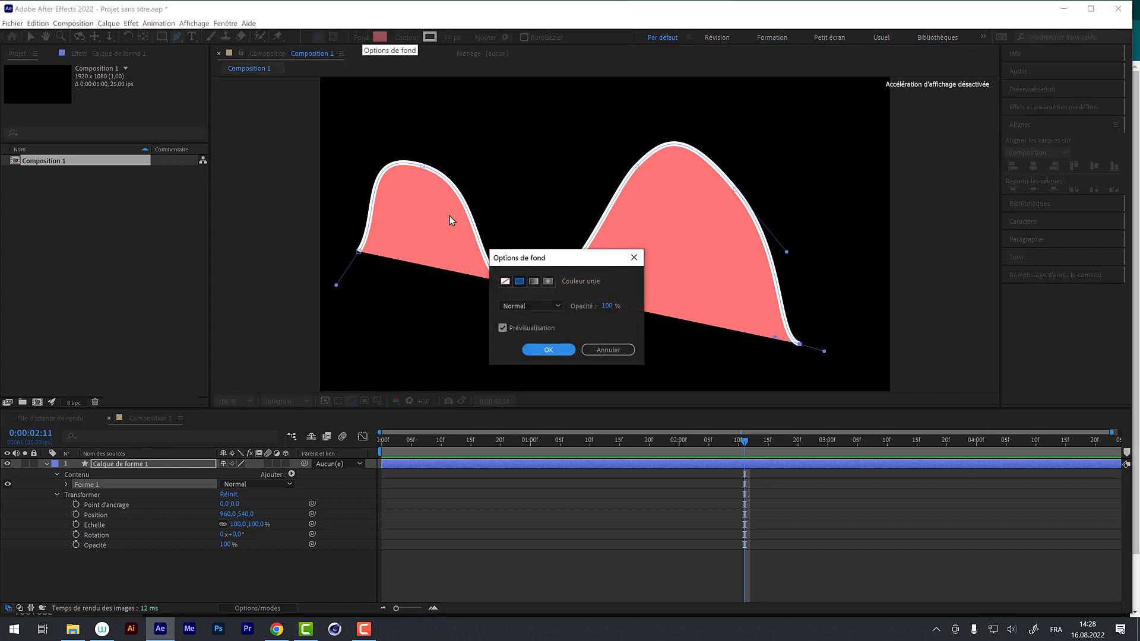
left_click(505, 280)
left_click(546, 349)
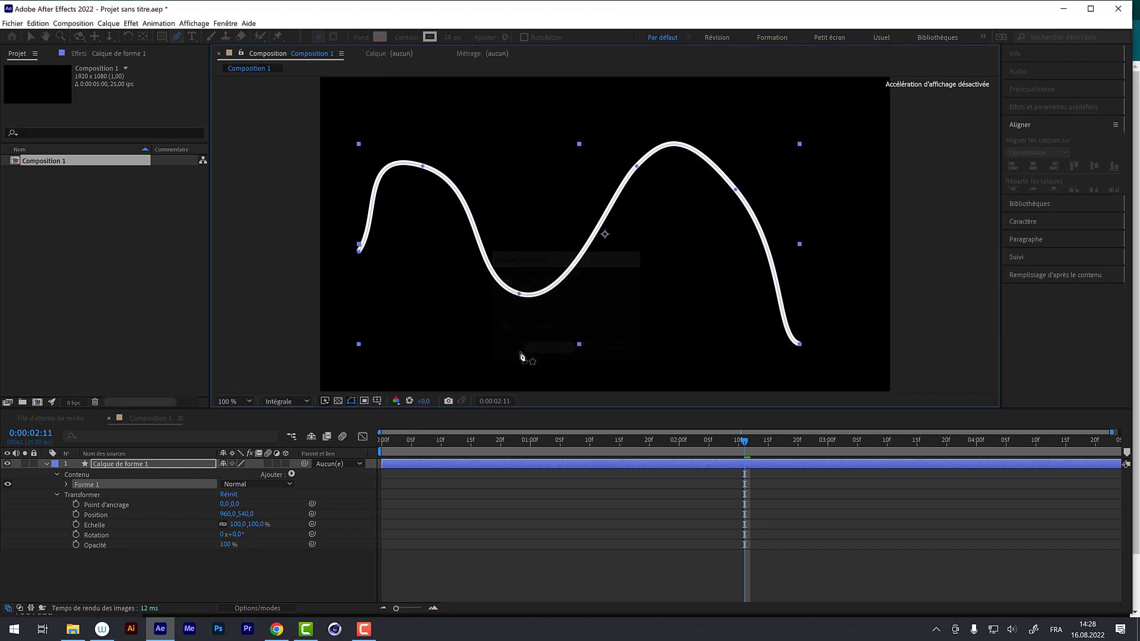
left_click(66, 484)
left_click(93, 515)
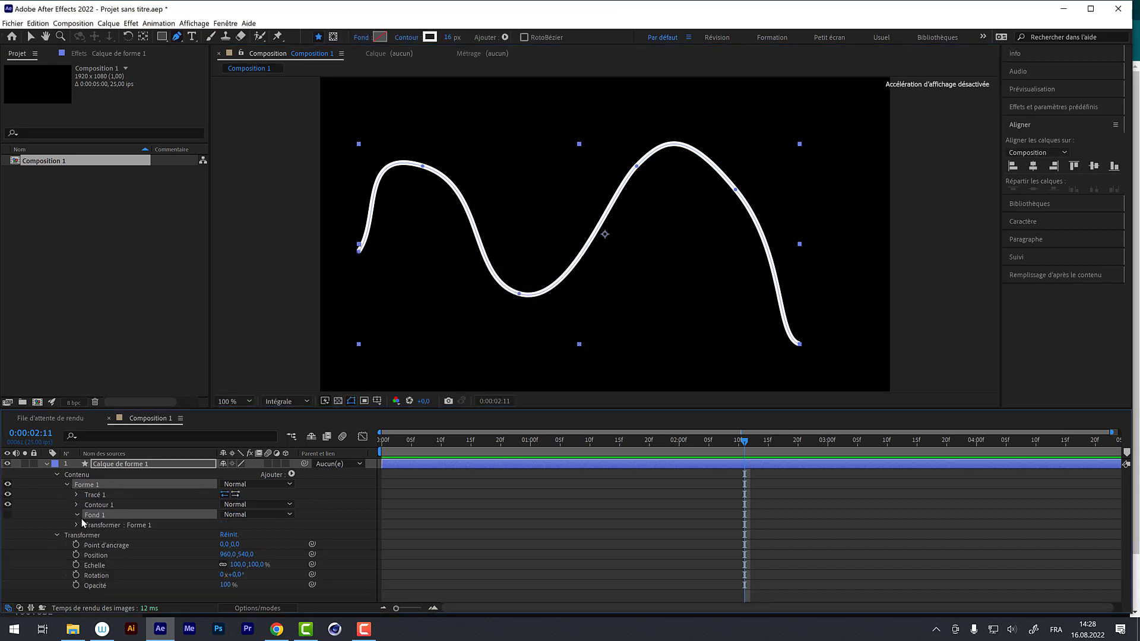
left_click(77, 515)
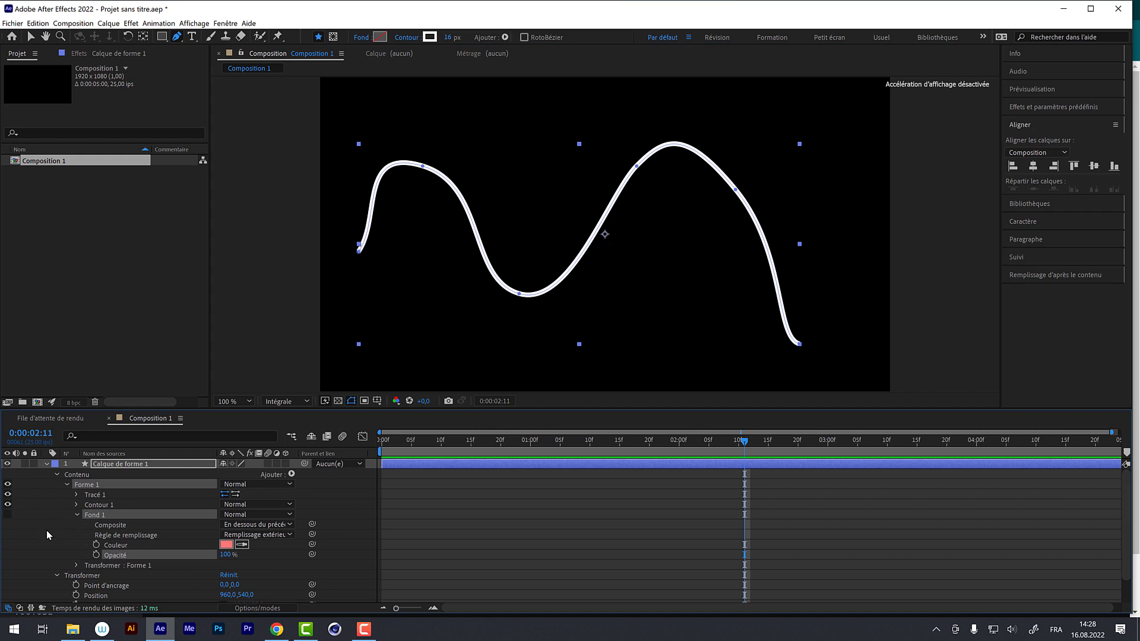
left_click(77, 515)
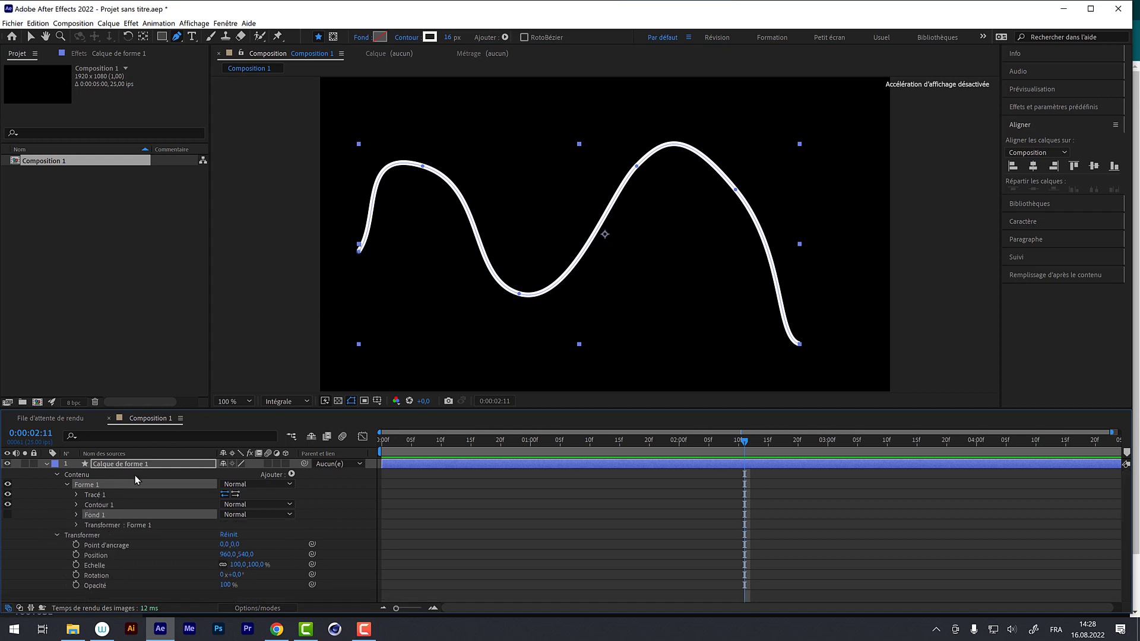
Step: Add a Réduire les tracés attribute to Forme 1 at 0:00:00:02 and try out its trim percentages
left_click_drag(412, 443, 393, 440)
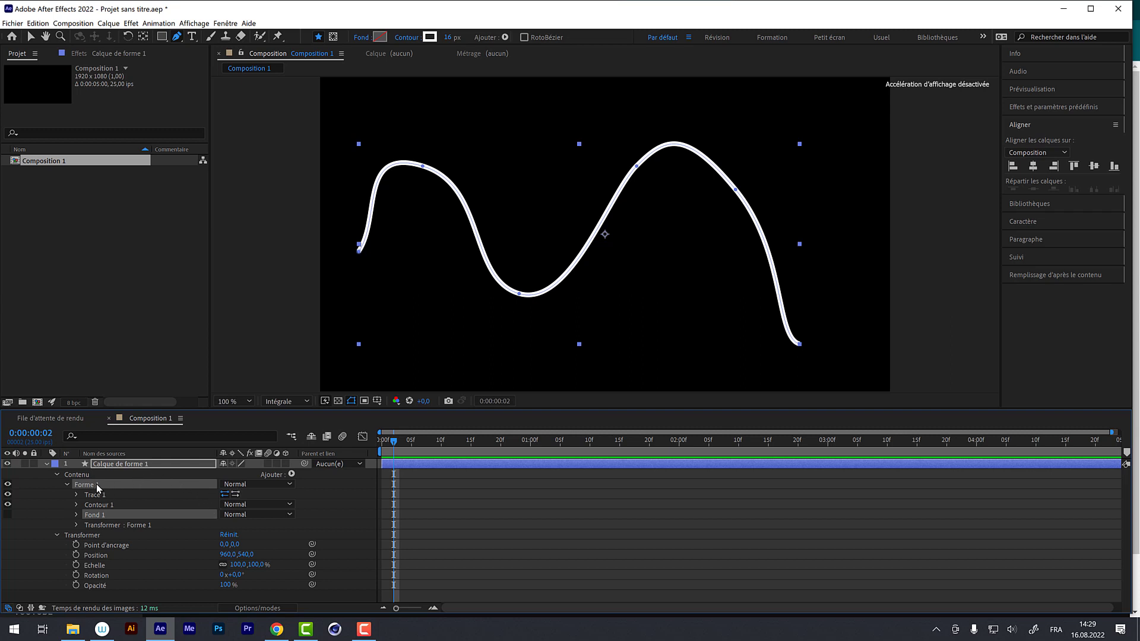
left_click(291, 474)
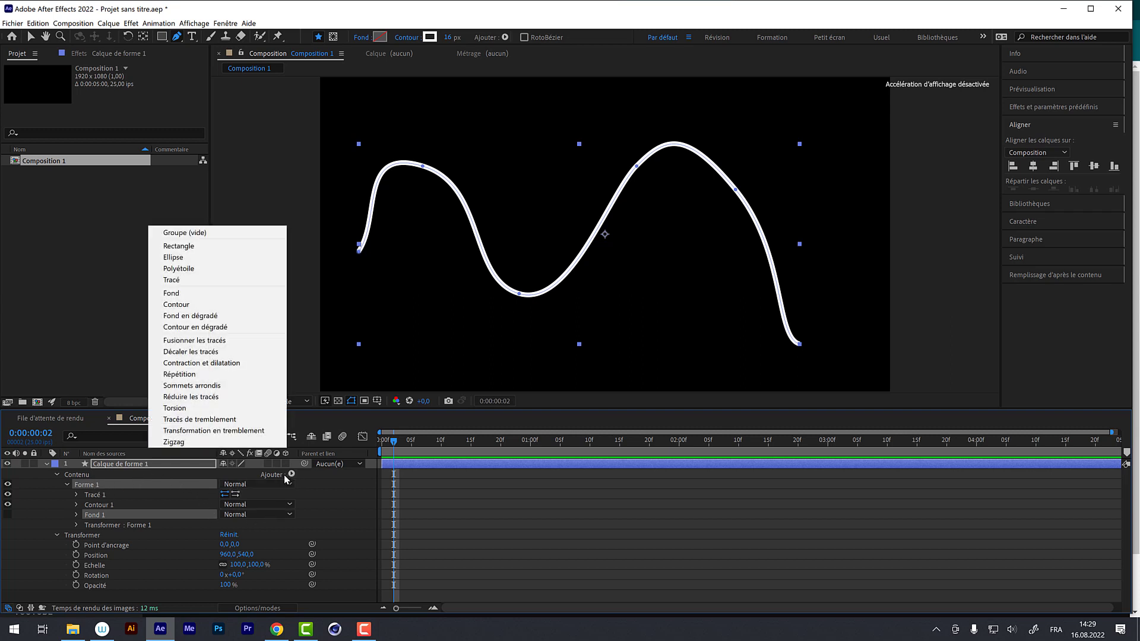
left_click(243, 399)
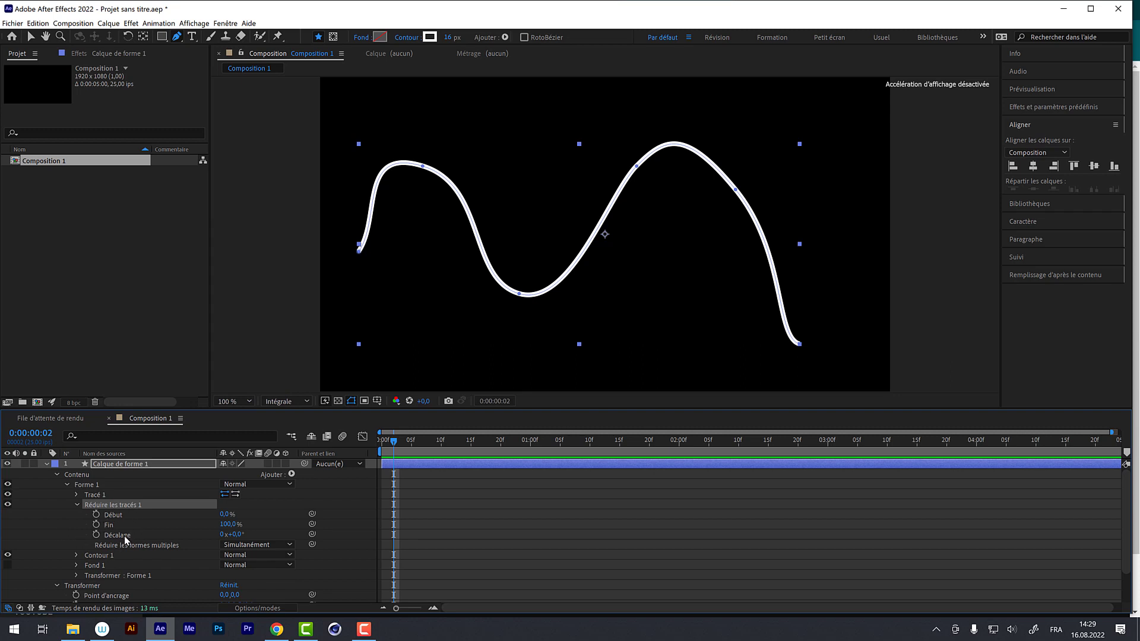
left_click(222, 526)
mouse_move(226, 530)
left_mouse_down()
mouse_move(162, 526)
mouse_move(223, 536)
mouse_move(202, 535)
mouse_move(231, 514)
mouse_move(287, 525)
mouse_move(194, 522)
left_mouse_up()
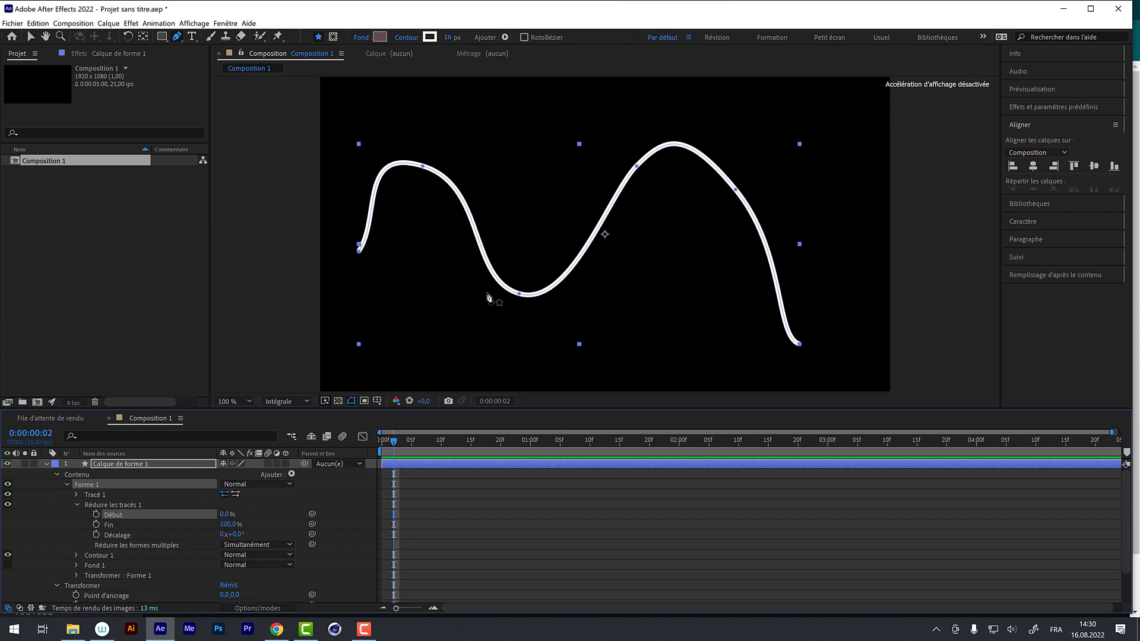
Step: Animate Fin of Réduire les tracés 1 from 0% at 0:00:00:02 to 100% at 0:00:03:09, and preview it
left_click_drag(225, 524, 130, 524)
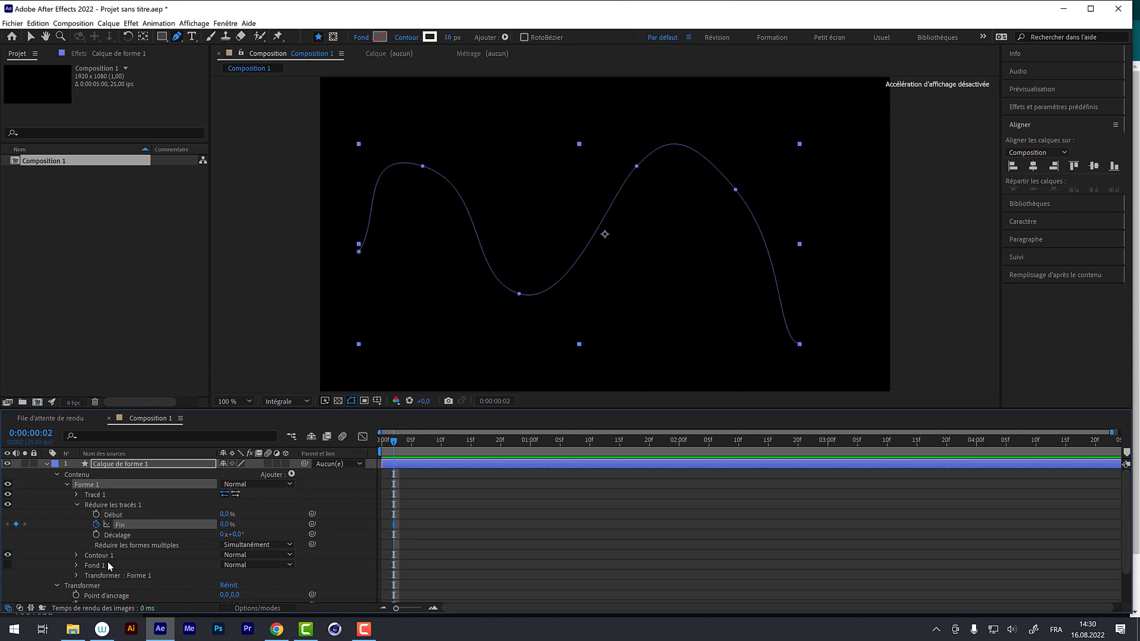
left_click_drag(411, 444, 880, 439)
left_click_drag(225, 524, 279, 524)
key("space")
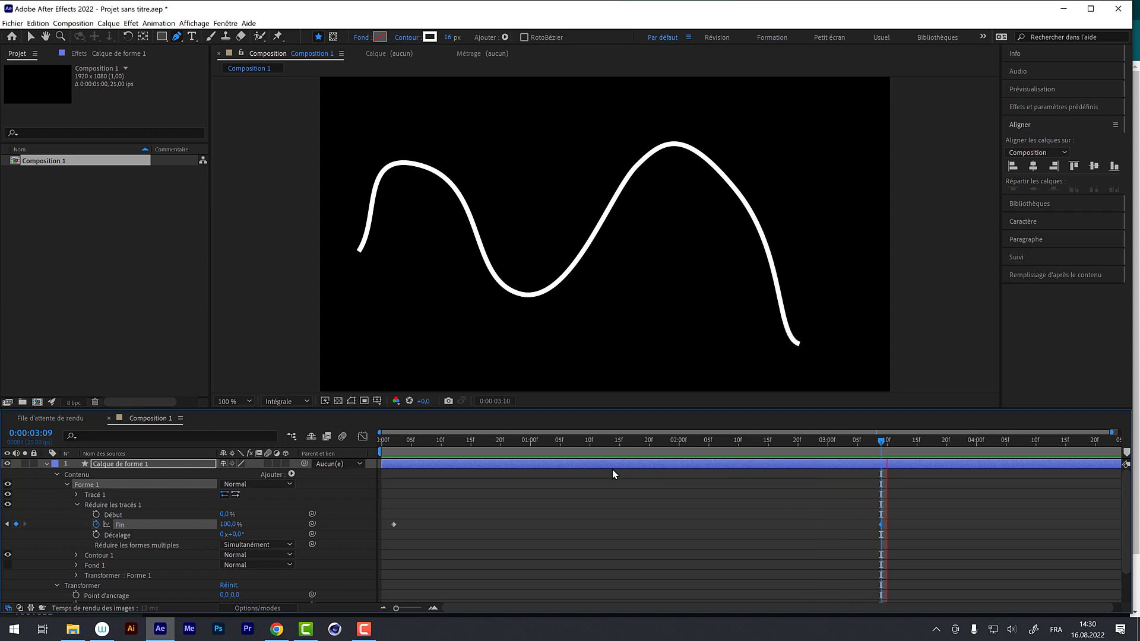
Step: Remove the Fin keyframes at 0:00:00:21 to hold 23,2%, and set Décalage to 0x+296° at 0:00:00:20
left_click(505, 442)
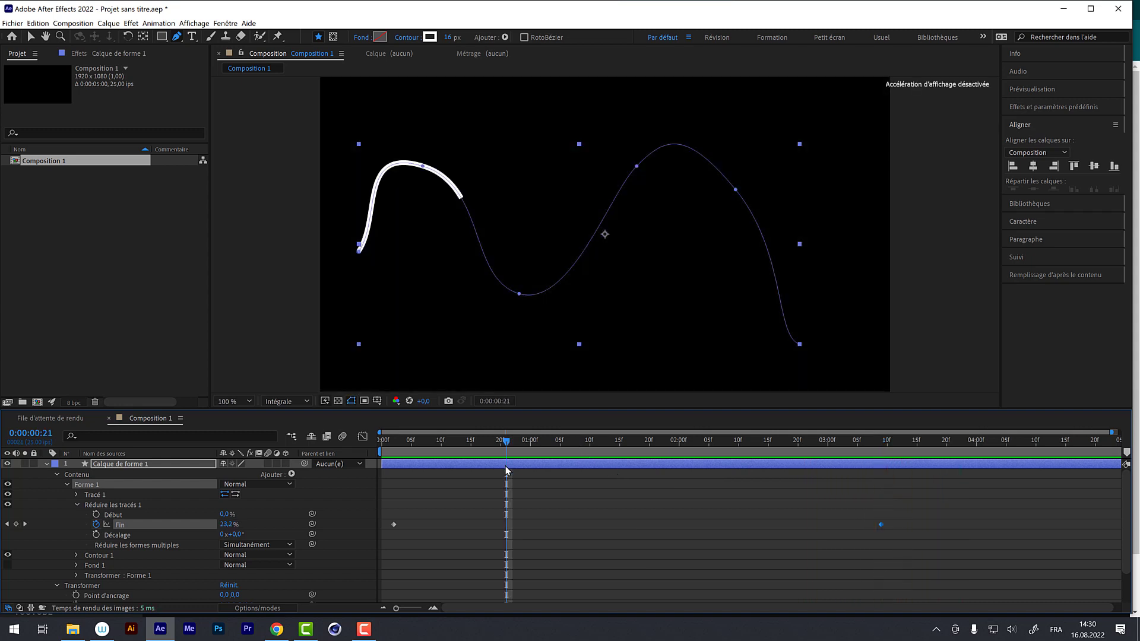
left_click(97, 525)
left_click(499, 456)
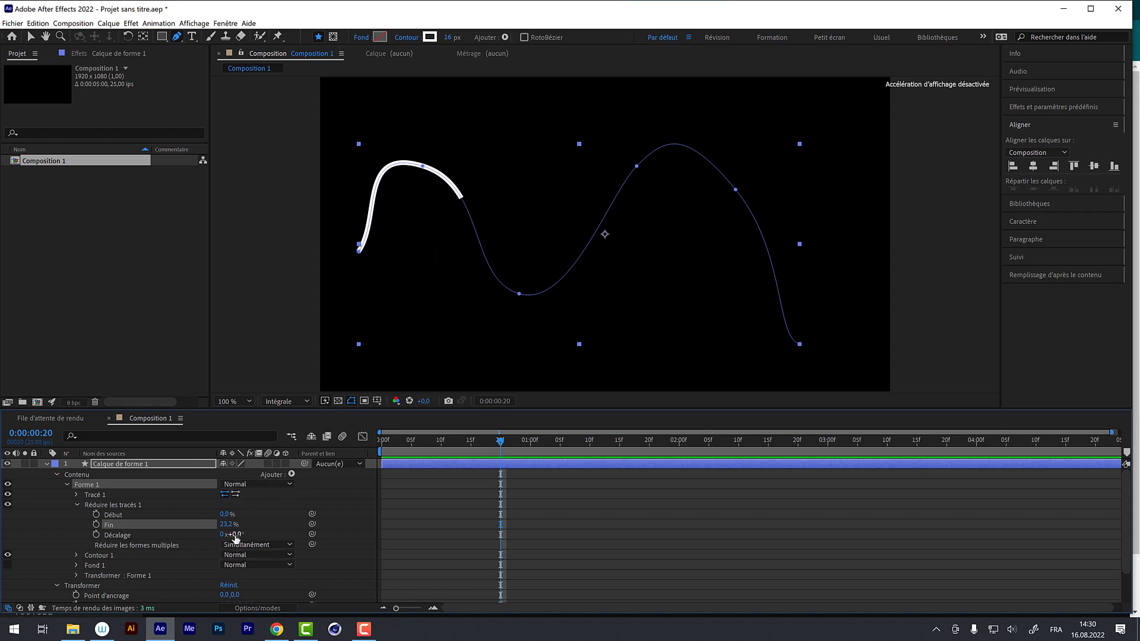
mouse_move(236, 538)
left_mouse_down()
mouse_move(303, 527)
mouse_move(510, 538)
left_mouse_up()
mouse_move(560, 519)
left_mouse_down()
mouse_move(581, 510)
mouse_move(368, 493)
left_mouse_up()
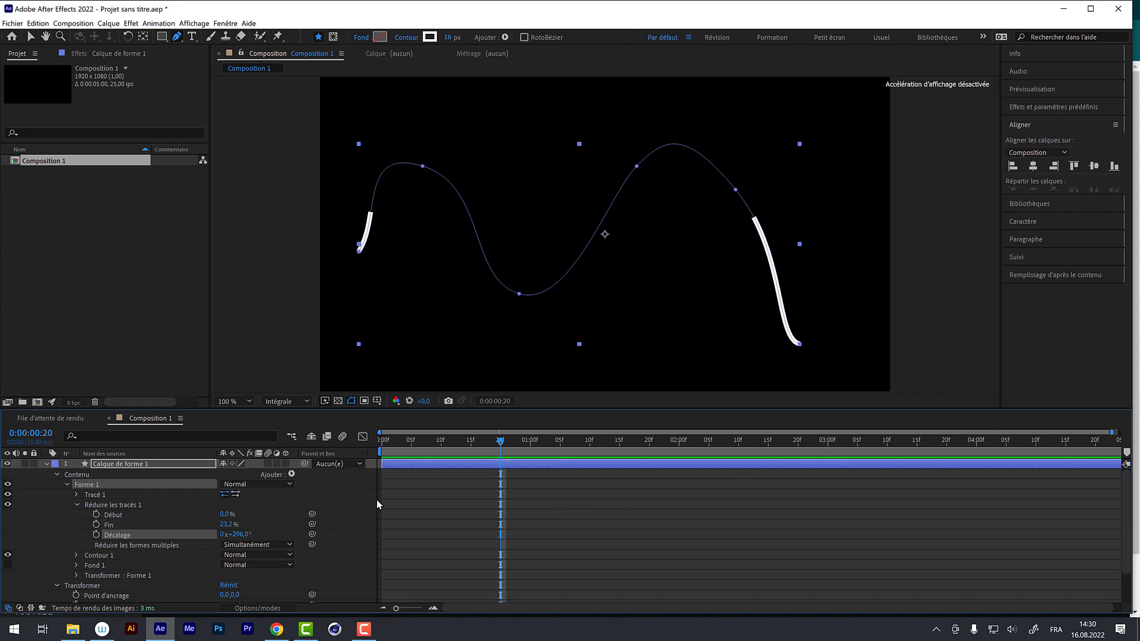
Step: Keyframe Décalage at 0:00:00:20, set it to 2x+298° at 0:00:04:14, and preview the moving stroke segment
left_click(95, 533)
left_click_drag(561, 441, 1059, 440)
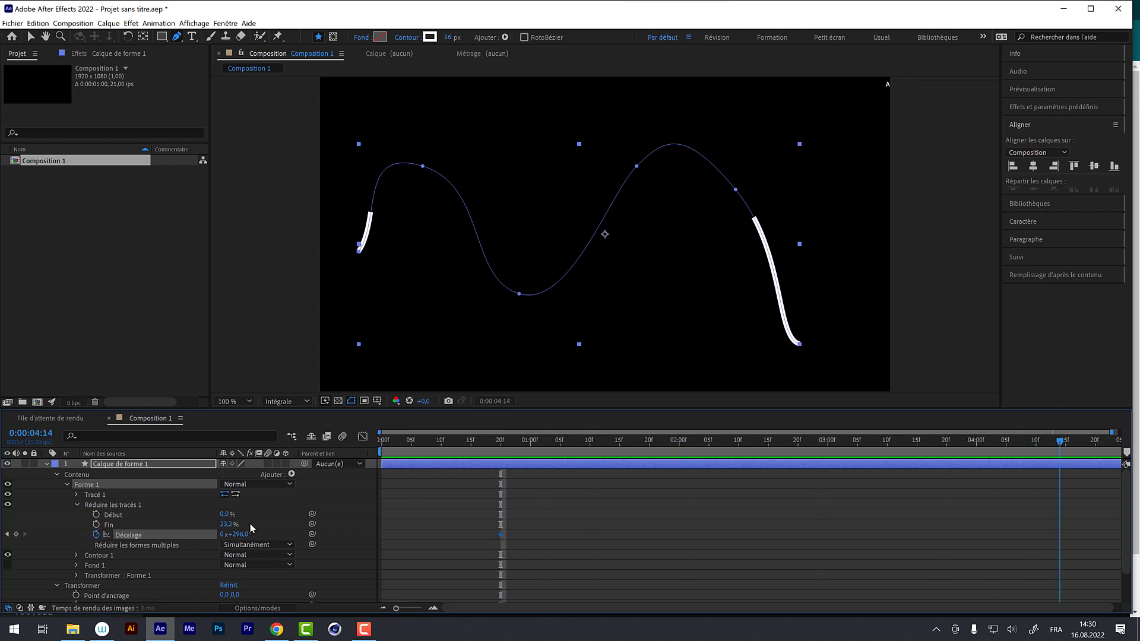
left_click_drag(236, 535, 674, 562)
key("space")
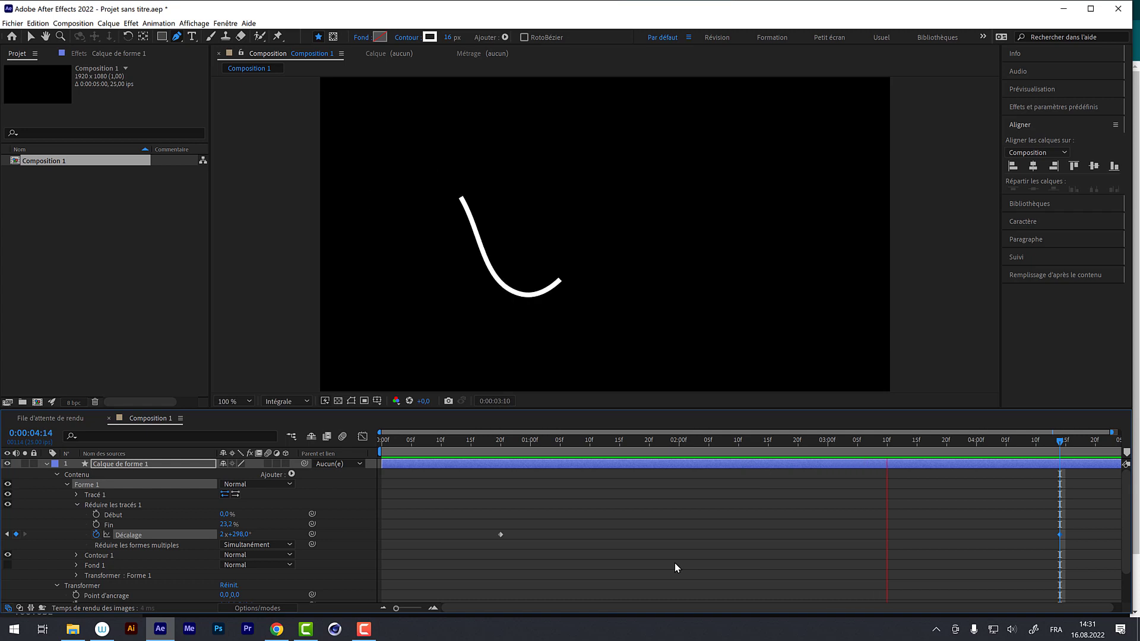
left_click(524, 440)
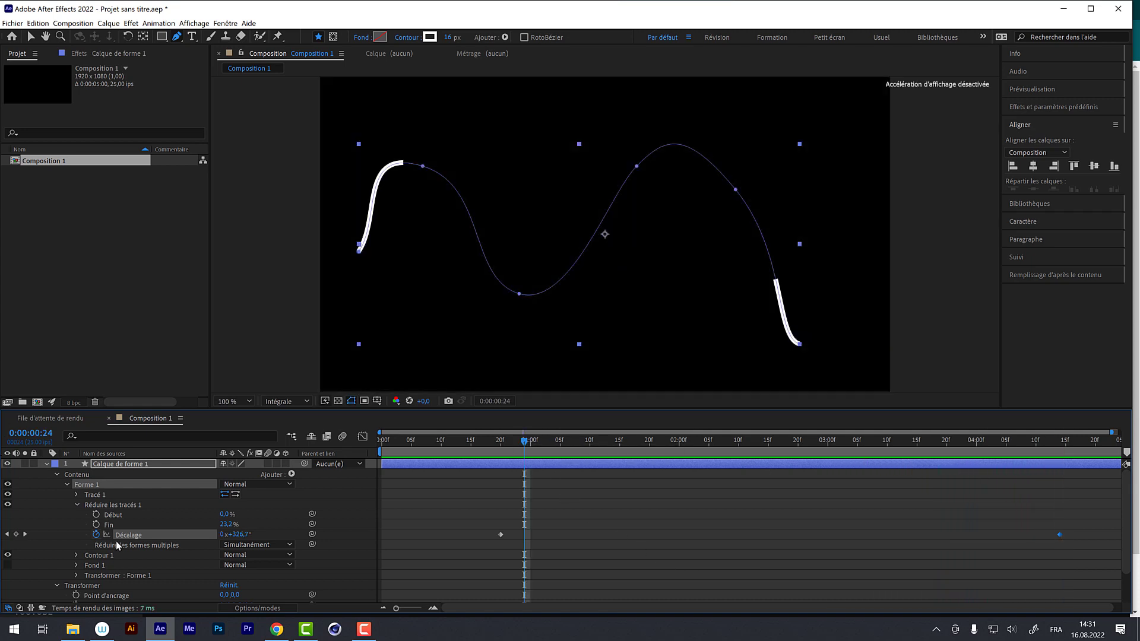
Step: Review the list of shape attributes that can be added, and delete Forme 1 from the shape layer
left_click(126, 504)
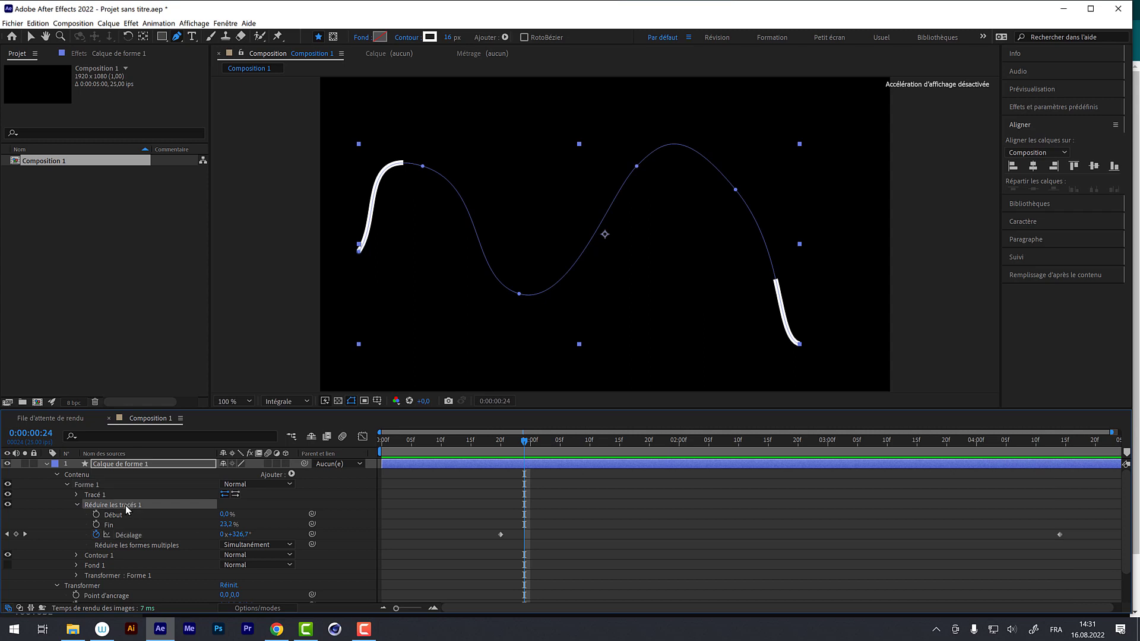
left_click(292, 475)
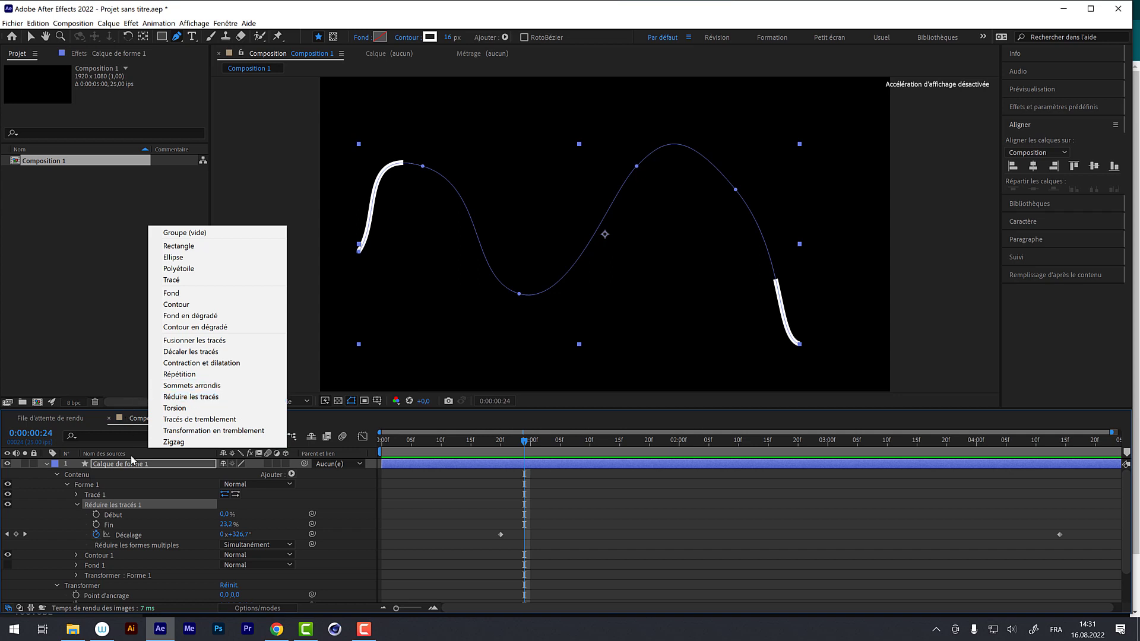
left_click(332, 498)
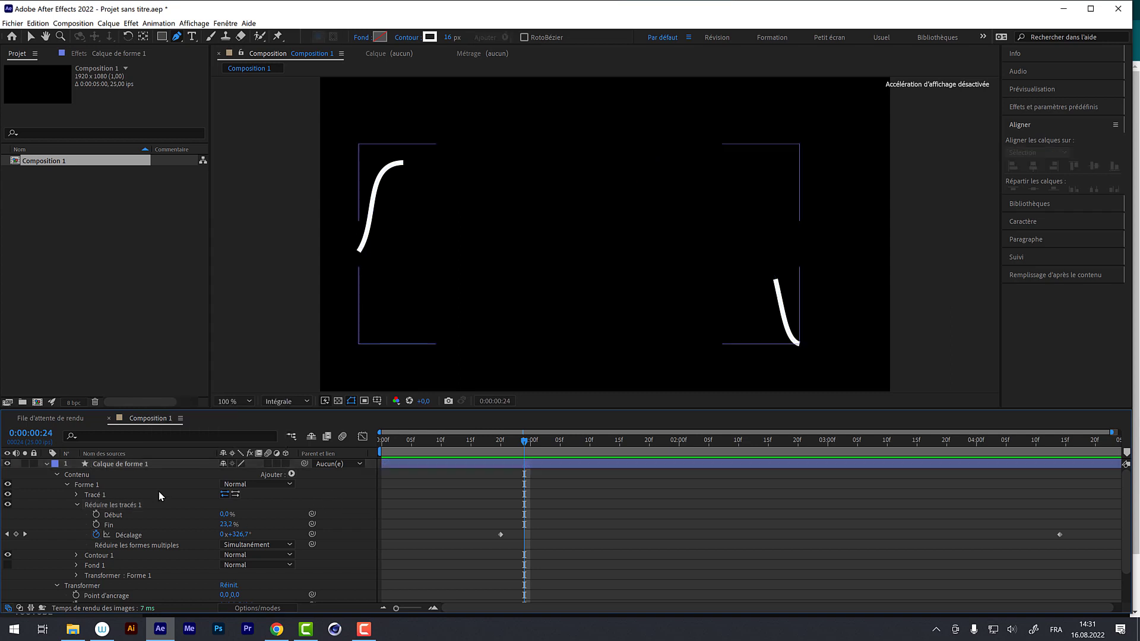
left_click(92, 486)
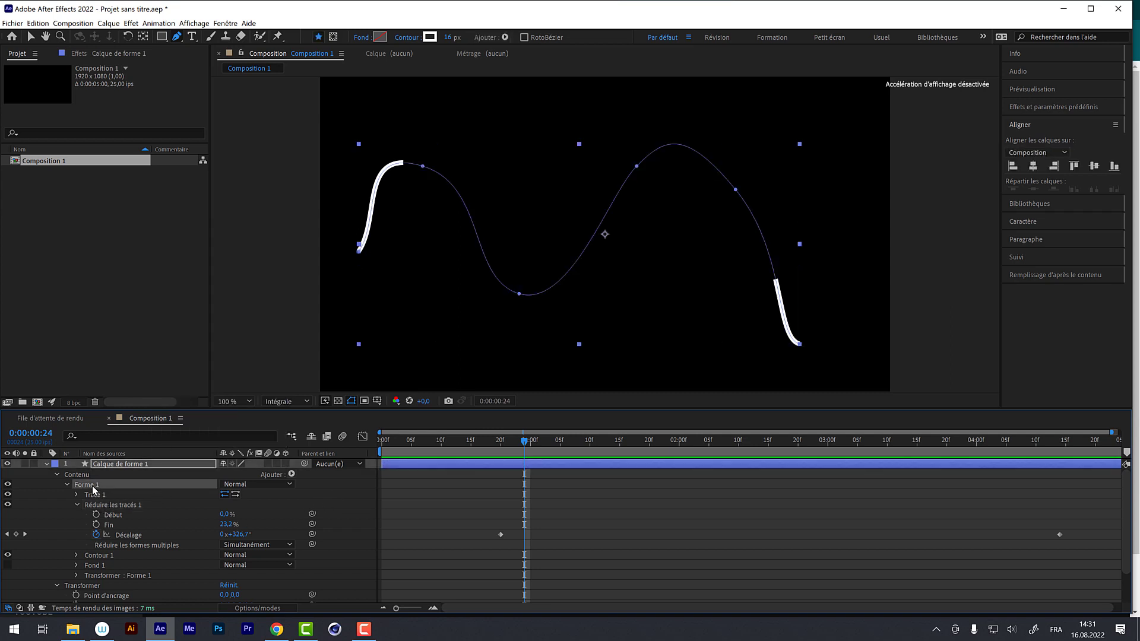
key("Delete")
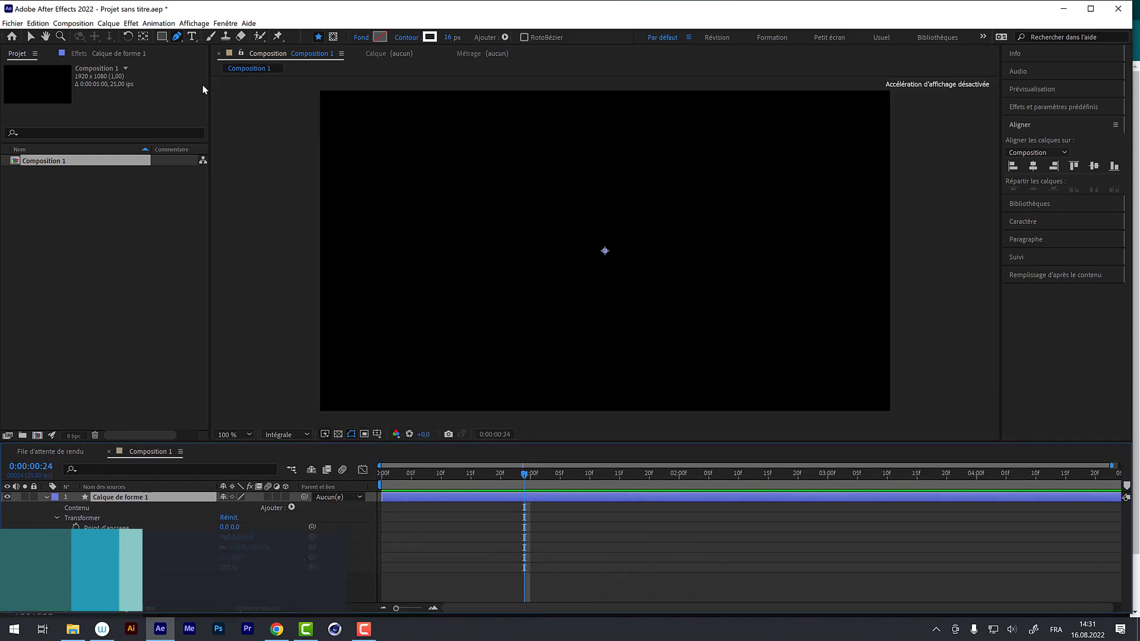
Step: Create an ellipse filling the whole composition on Calque de forme 1 and expand its Tracé d'ellipse 1 properties
left_click(164, 37)
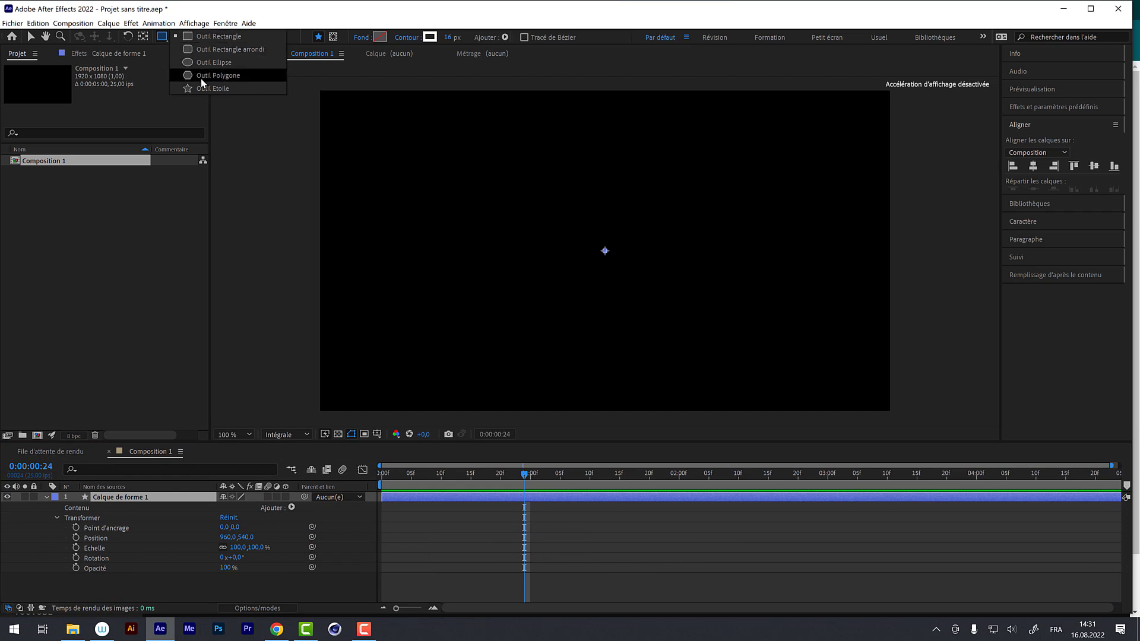
left_click(207, 62)
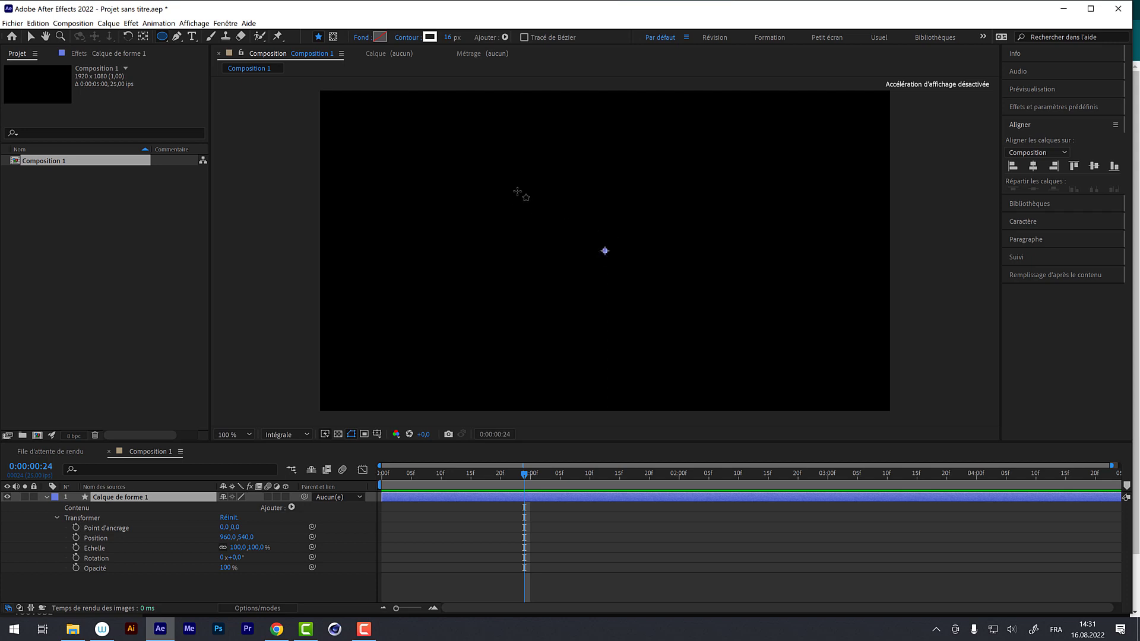
left_click_drag(476, 173, 613, 314)
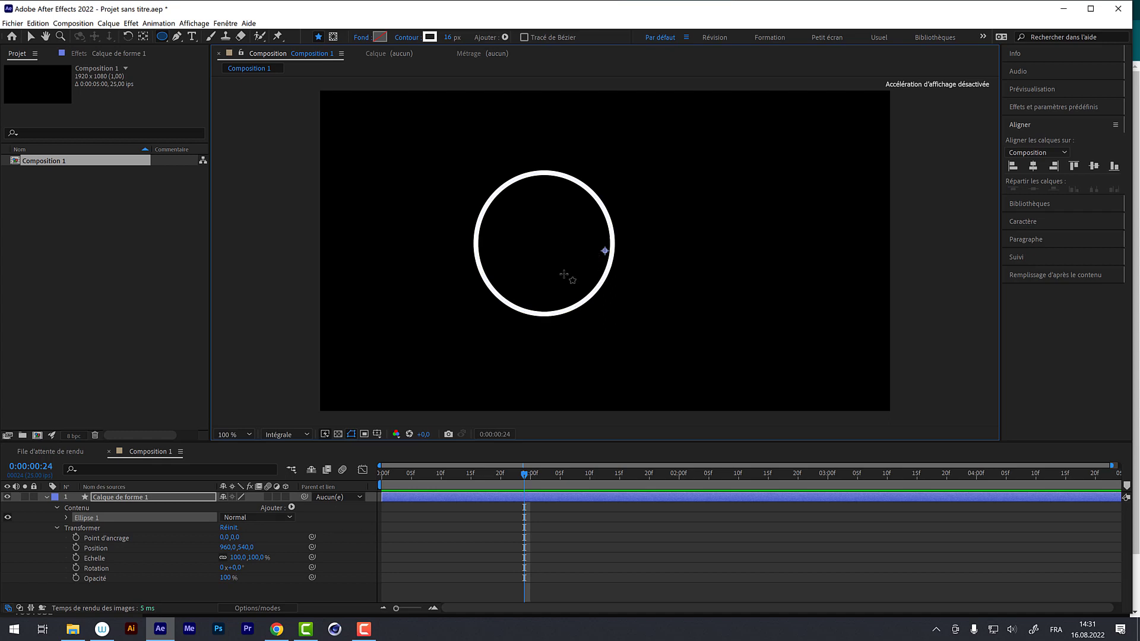
key("ctrl+z")
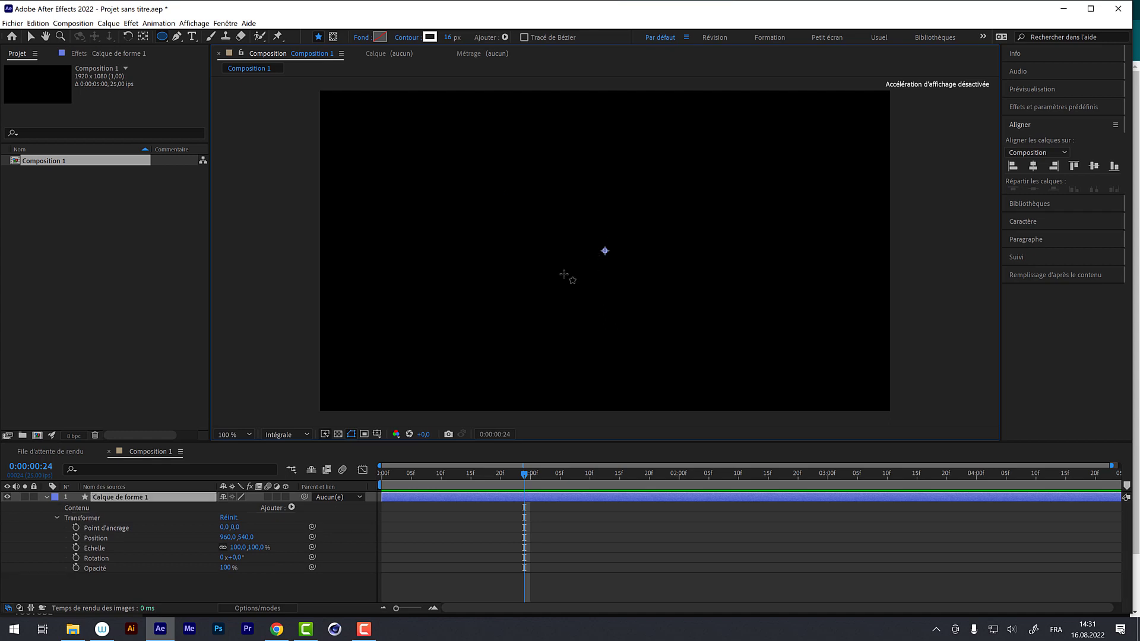
double_click(161, 37)
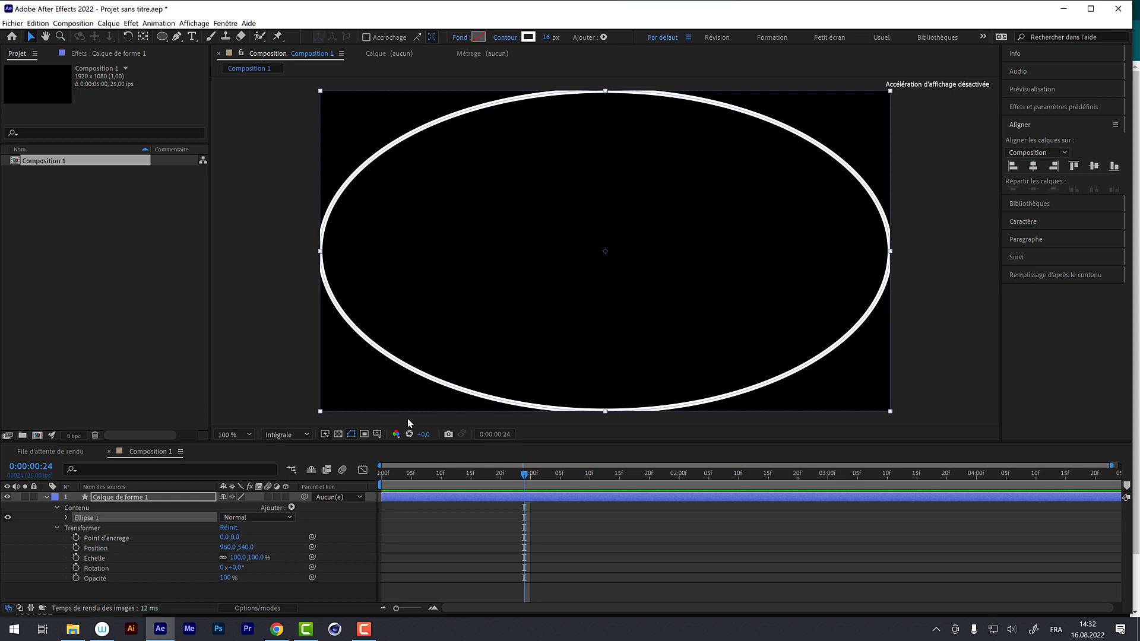
left_click(65, 518)
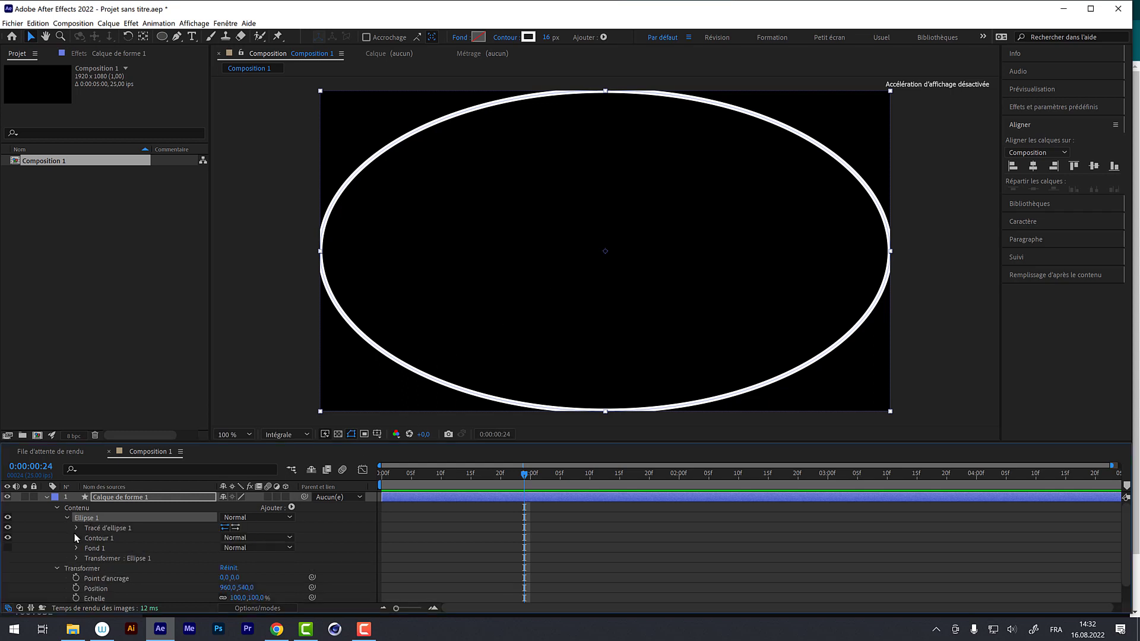
left_click(77, 528)
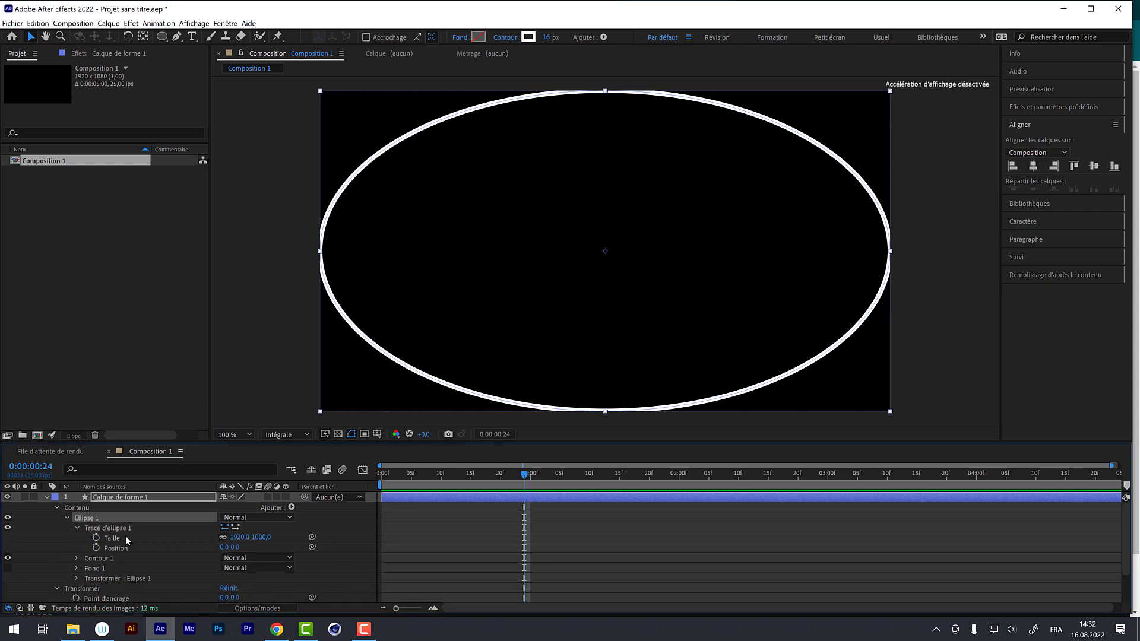
Step: Turn the ellipse into a circle by setting Taille to 200,0 by 200,0, and enlarge it proportionally to 583,0 by 583,0
left_click(239, 536)
type("200")
key("Return")
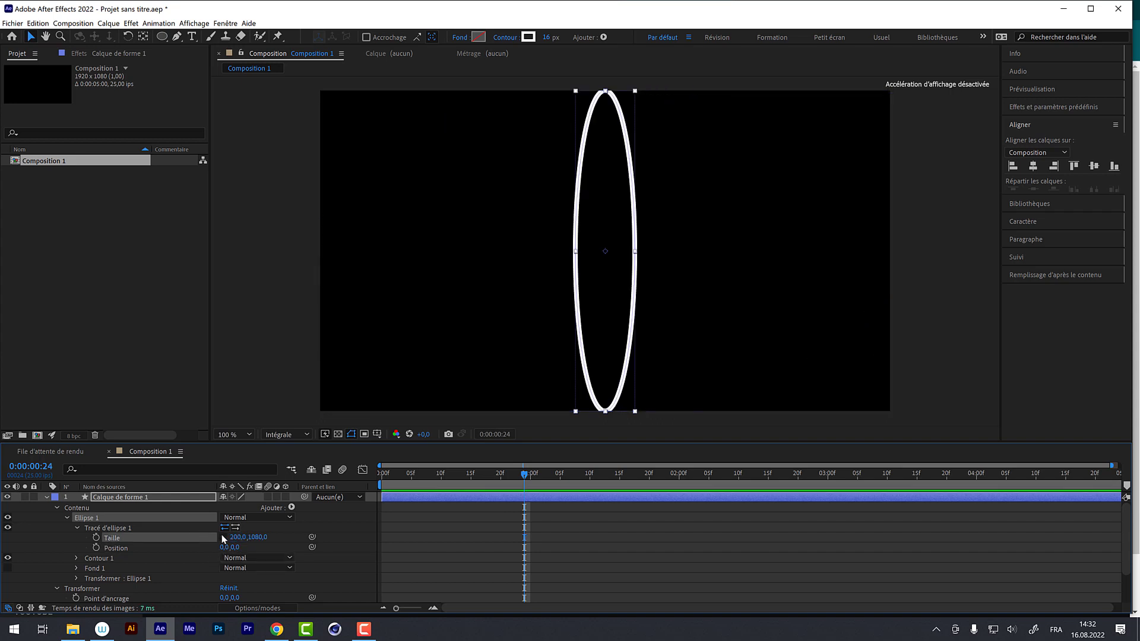
type("200")
key("Return")
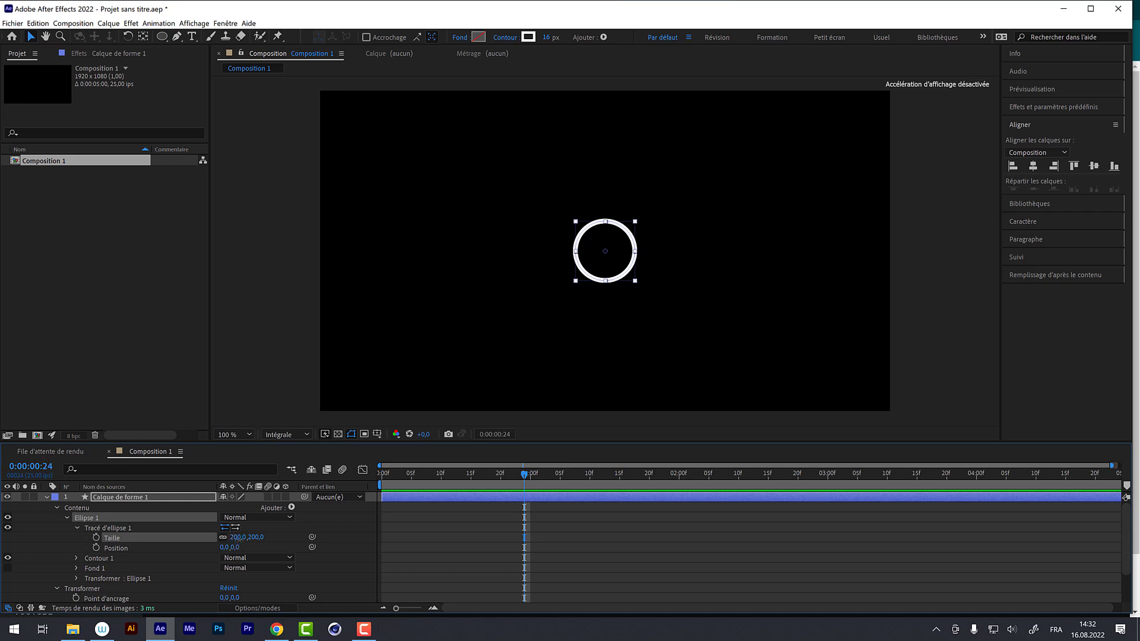
left_click_drag(239, 537, 508, 592)
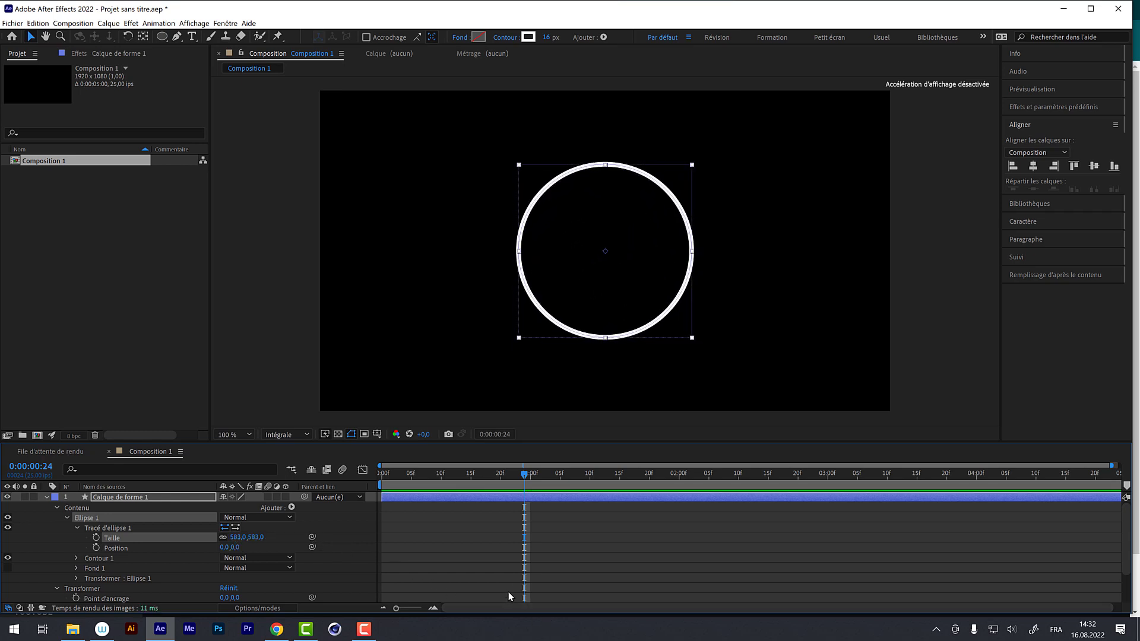
Step: Add Réduire les tracés to Ellipse 1 and lower its Fin value until part of the circle's upper-left arc is trimmed
left_click(292, 508)
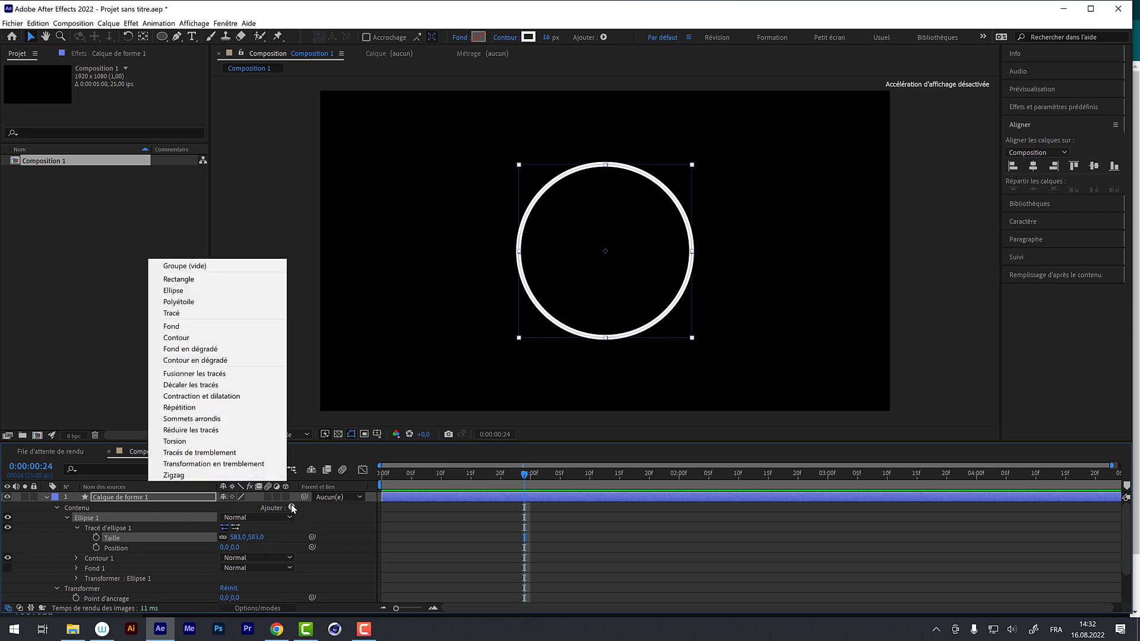
left_click(259, 436)
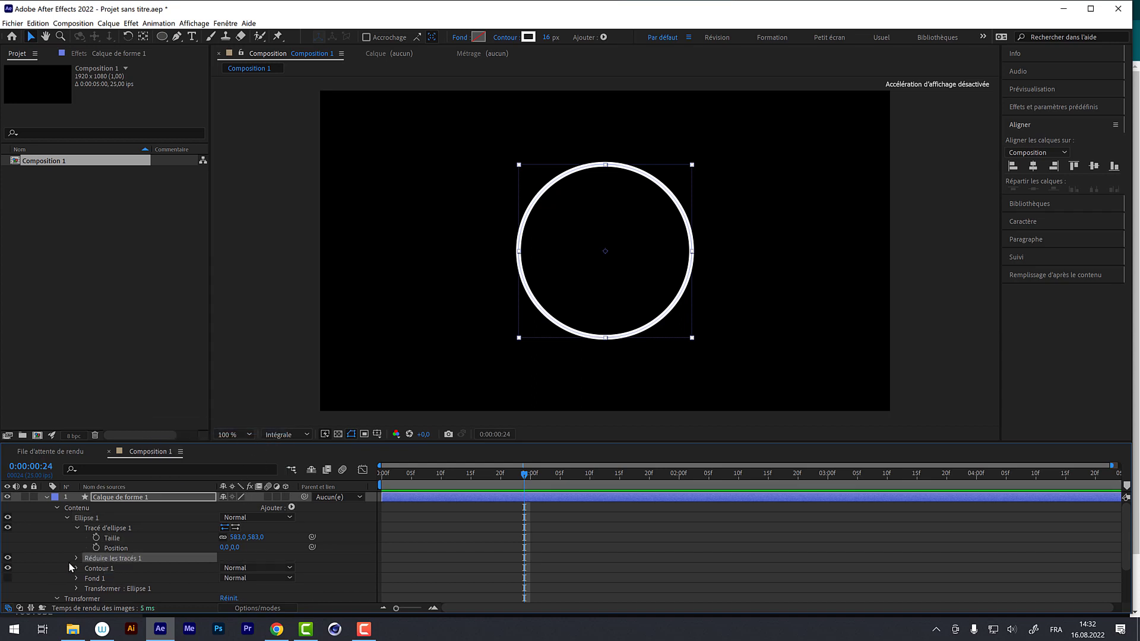
left_click(76, 557)
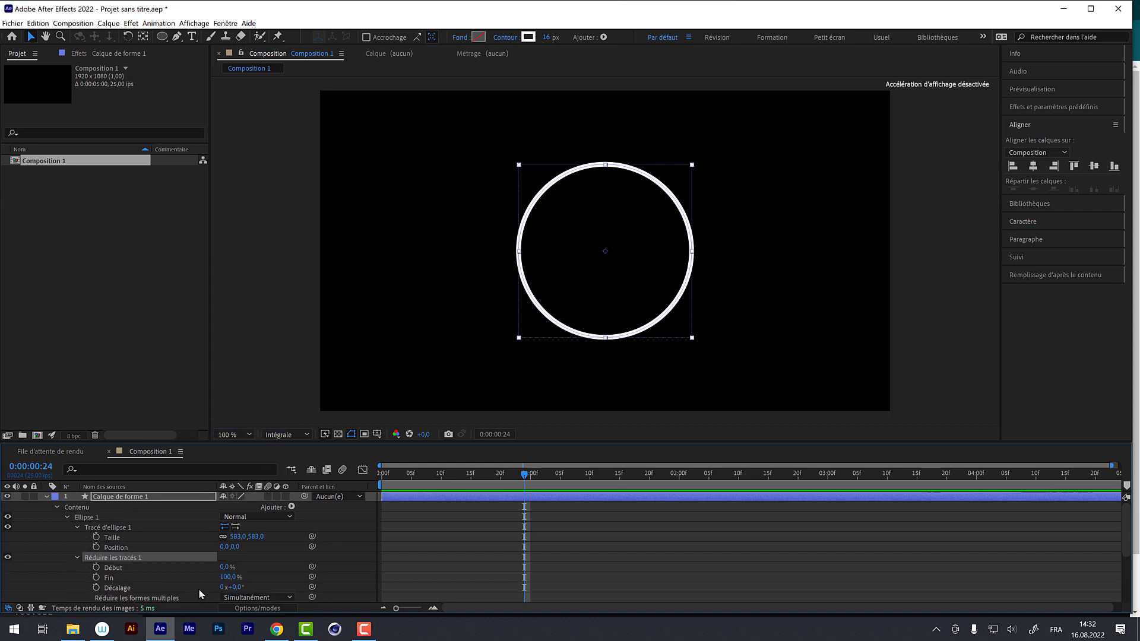
mouse_move(226, 579)
left_mouse_down()
mouse_move(170, 574)
mouse_move(203, 583)
mouse_move(136, 593)
mouse_move(183, 591)
mouse_move(177, 579)
left_mouse_up()
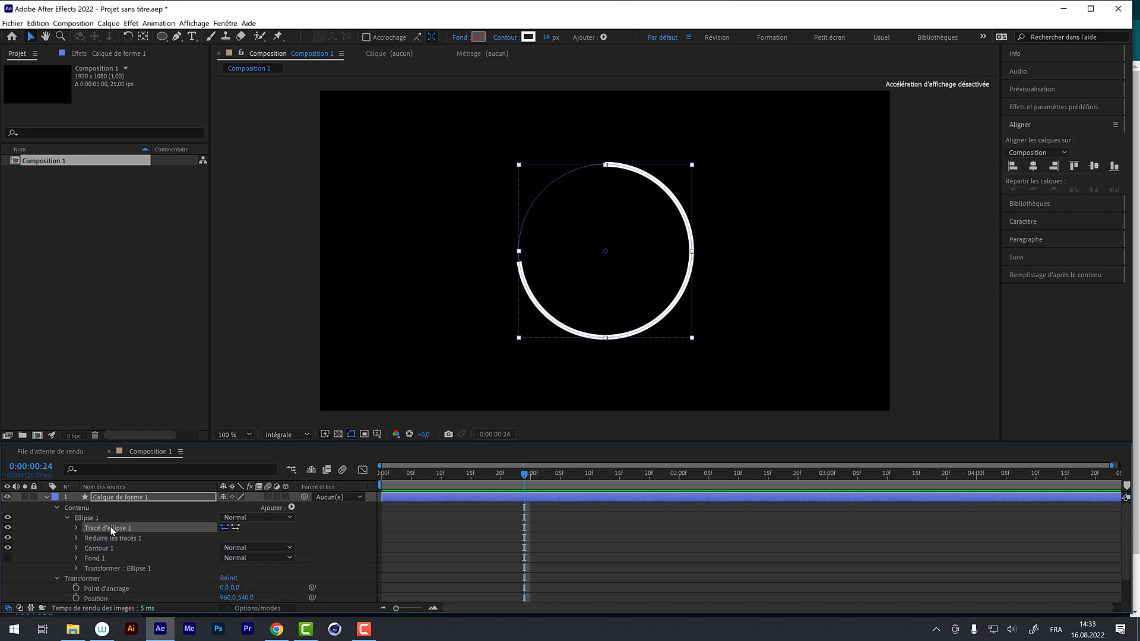
Step: Delete the Réduire les tracés 1 attribute from Ellipse 1
left_click(115, 538)
right_click(111, 538)
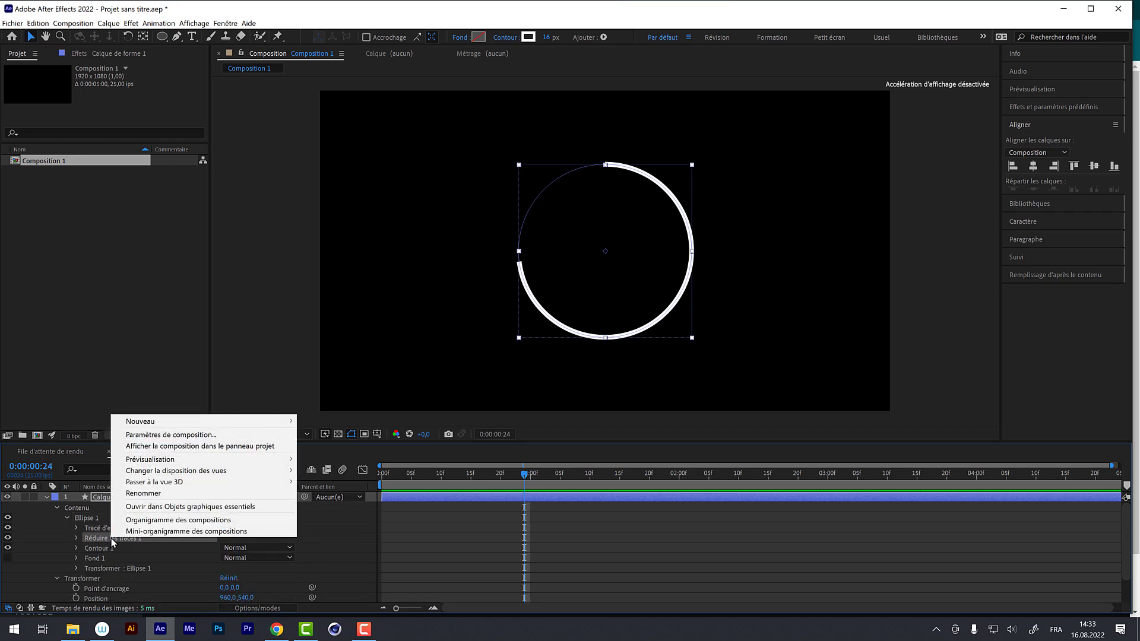
left_click(98, 540)
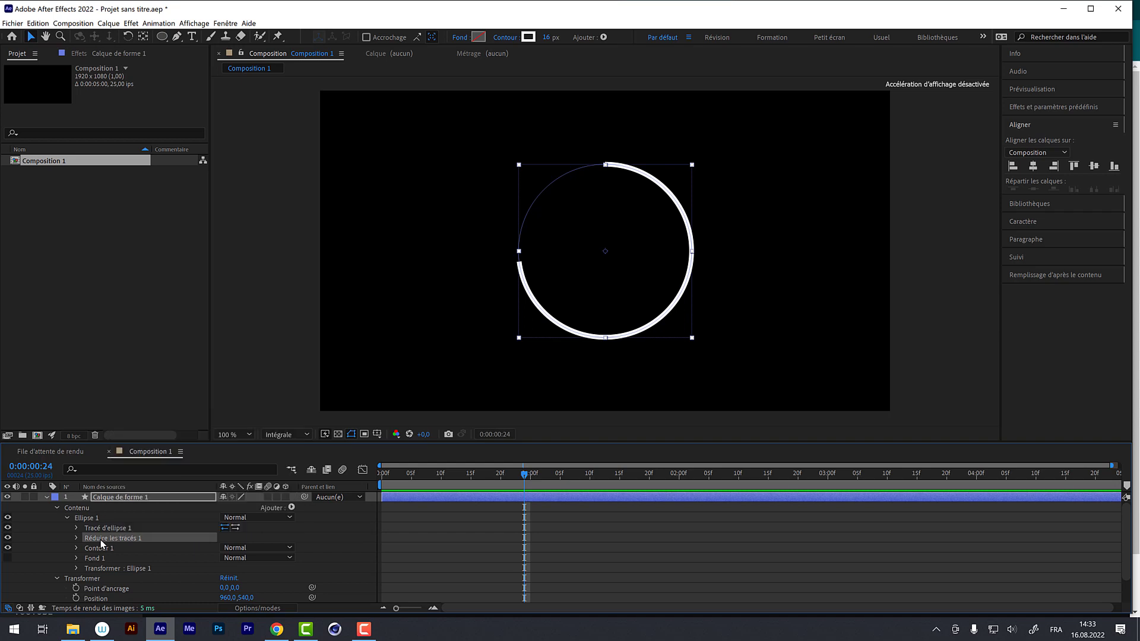
left_click(102, 527)
left_click(102, 536)
key("Delete")
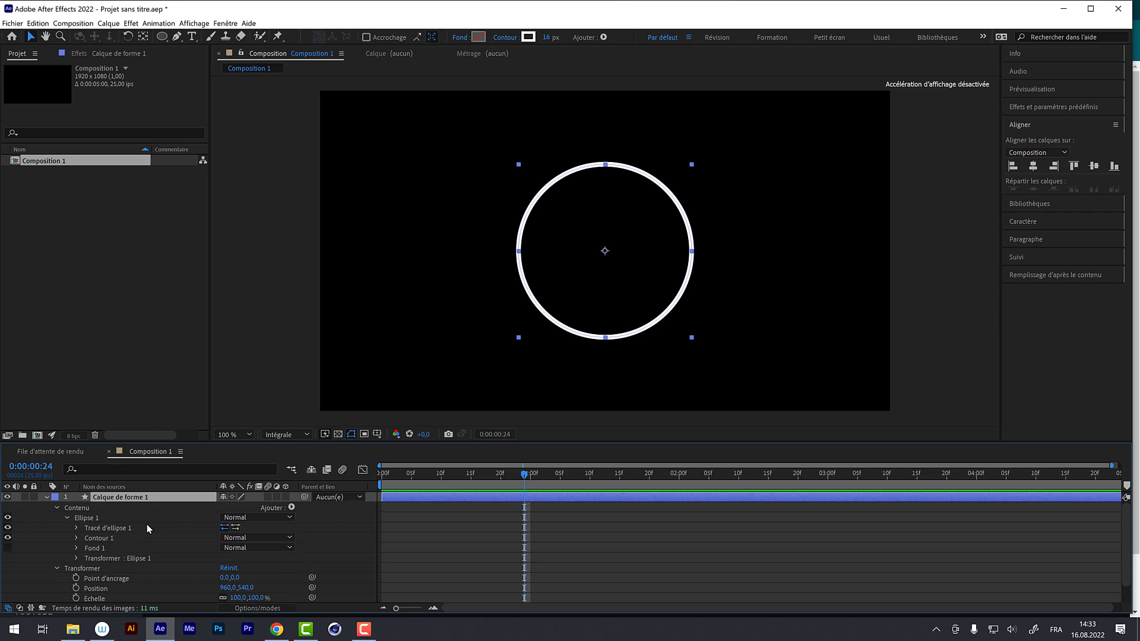
Step: Go to 0:00:00:23, add a Répétition attribute to Calque de forme 1 and expand its properties
mouse_move(523, 476)
left_mouse_down()
mouse_move(541, 490)
mouse_move(518, 494)
left_mouse_up()
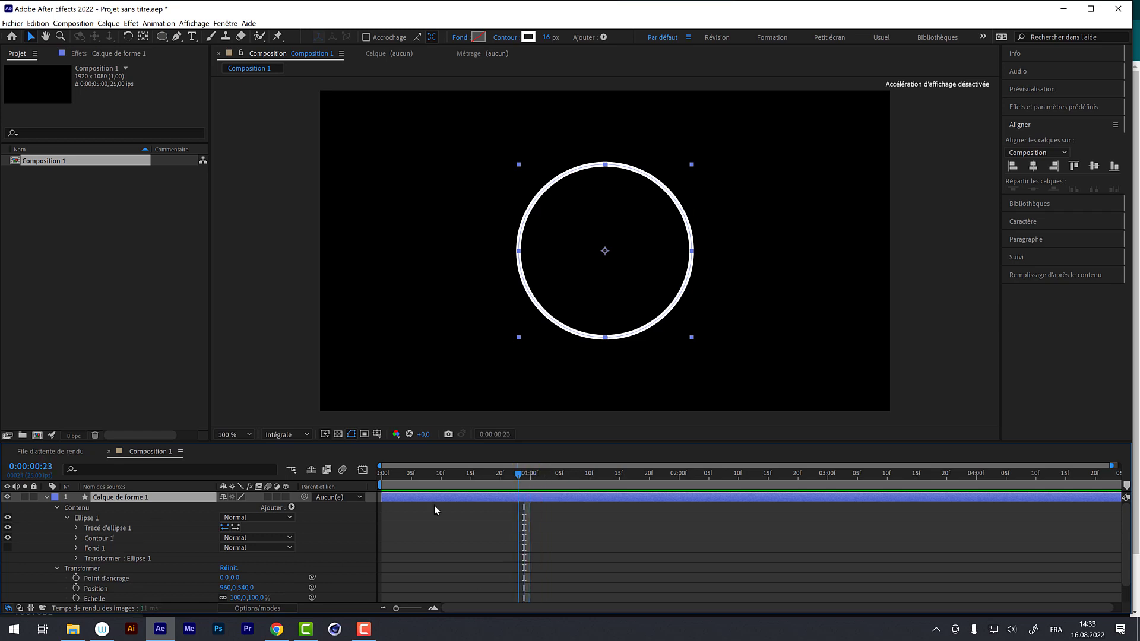
left_click(291, 507)
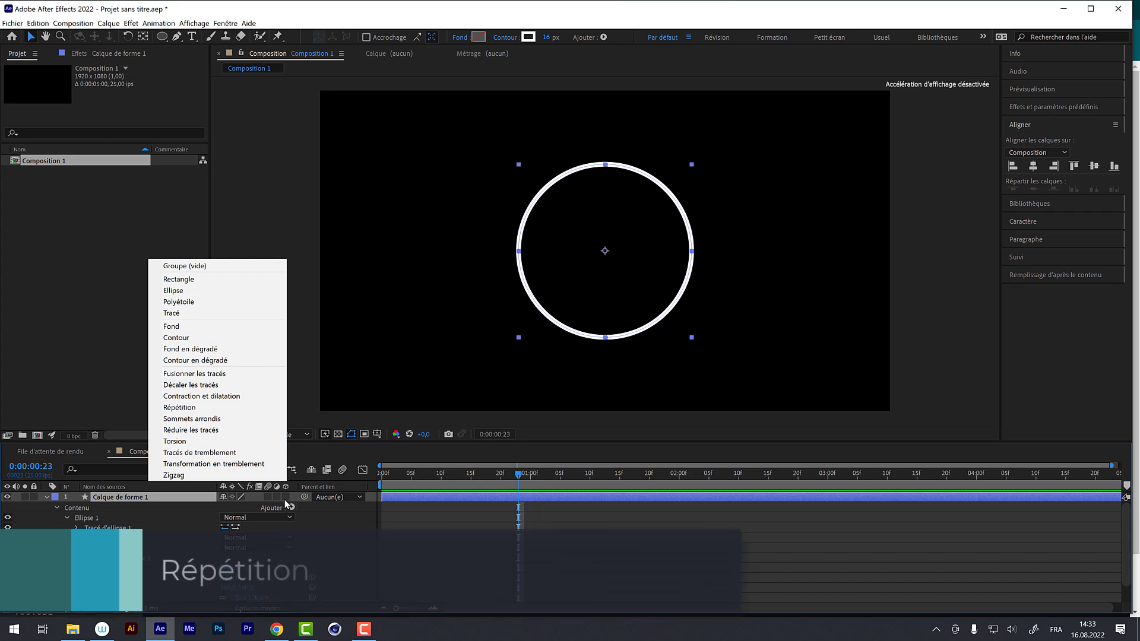
left_click(219, 410)
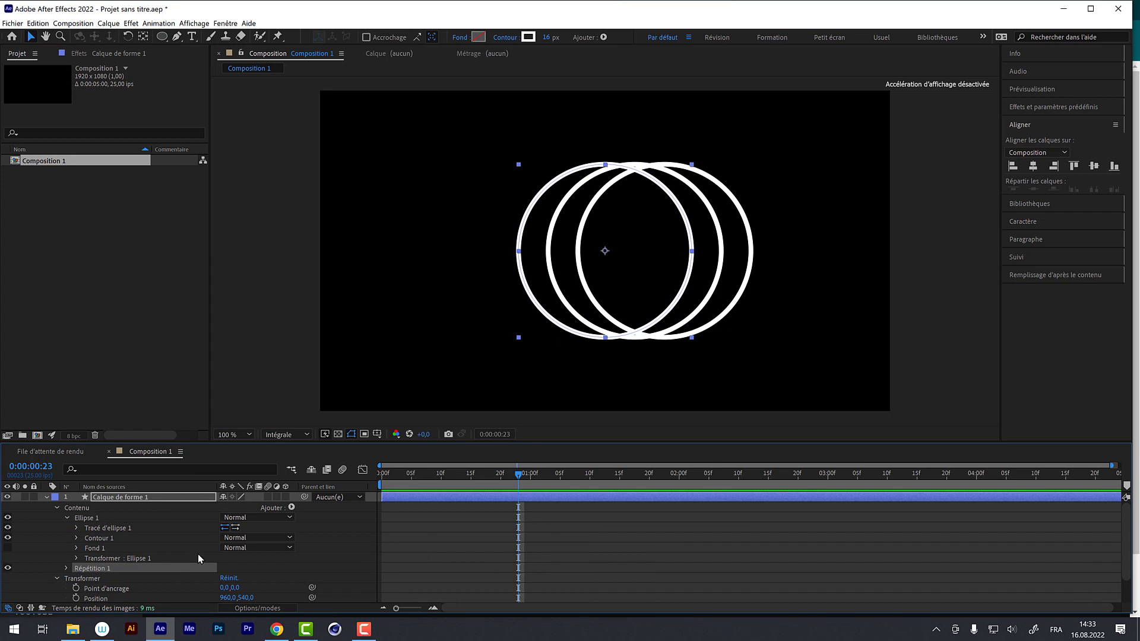
left_click(66, 568)
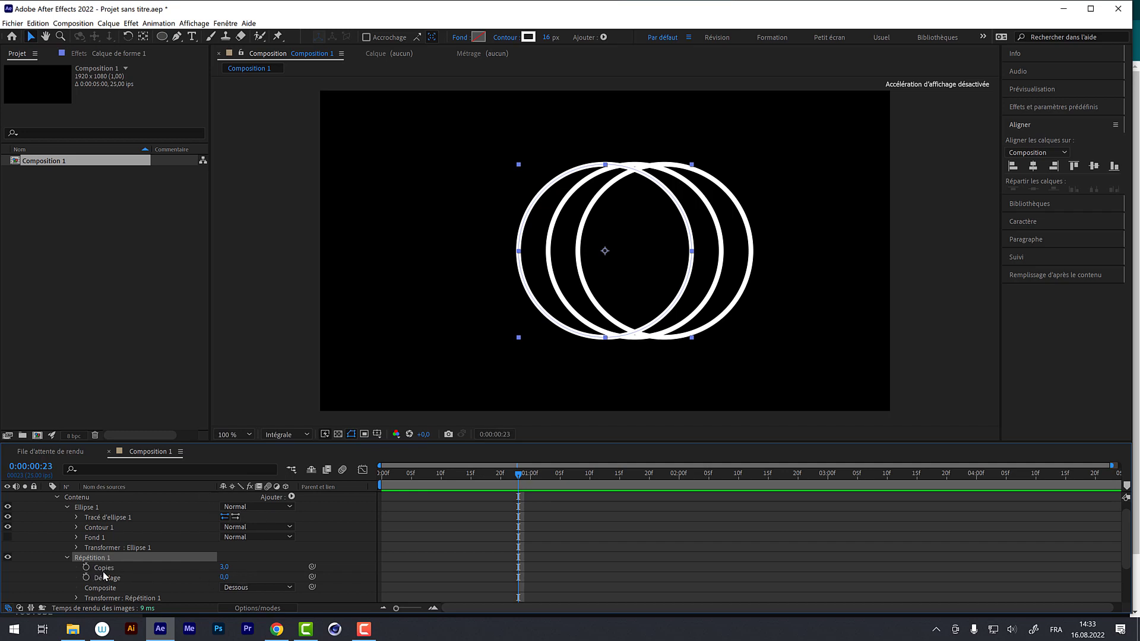
Step: Try different Copies values in Répétition 1 and settle on 5 copies of the circle
left_click(225, 570)
type("16")
key("Return")
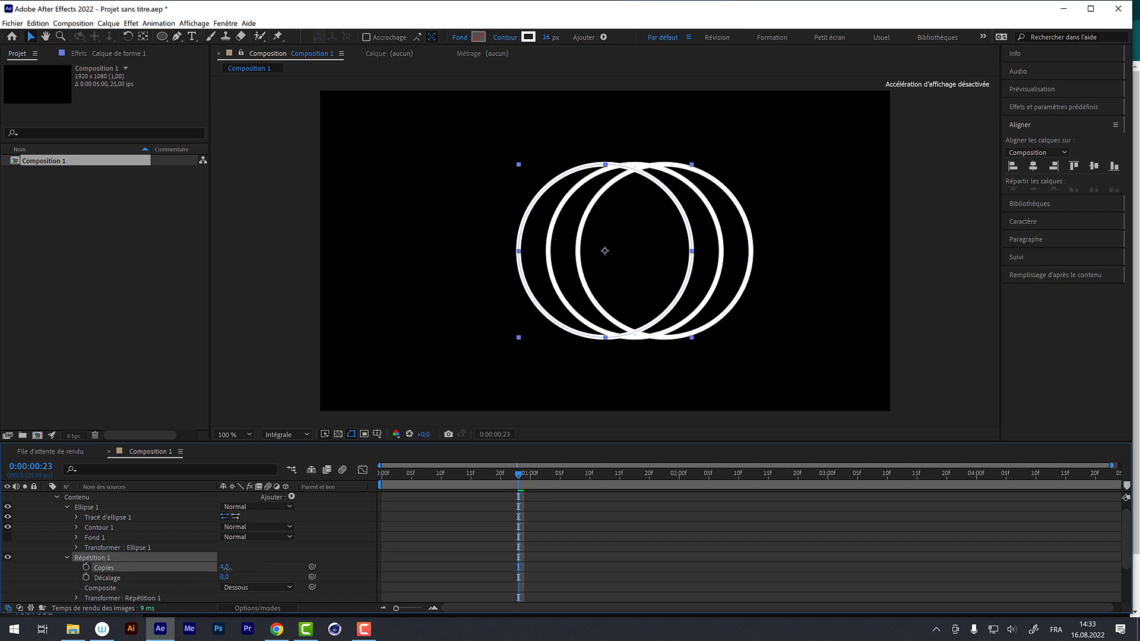
left_click_drag(237, 571, 237, 571)
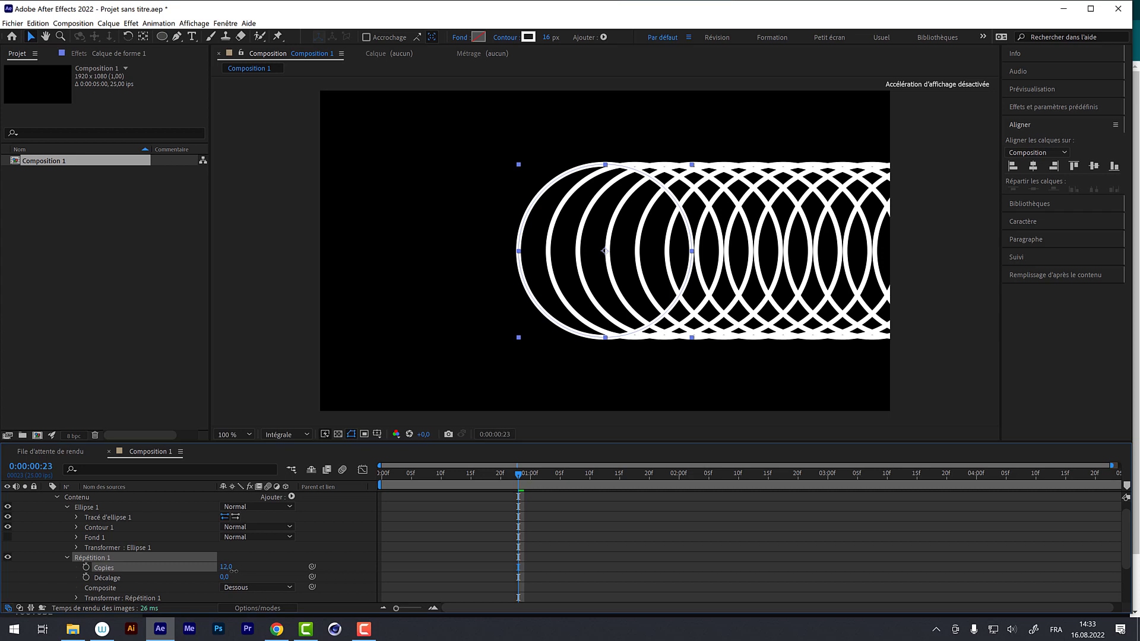
left_click(227, 568)
type("5")
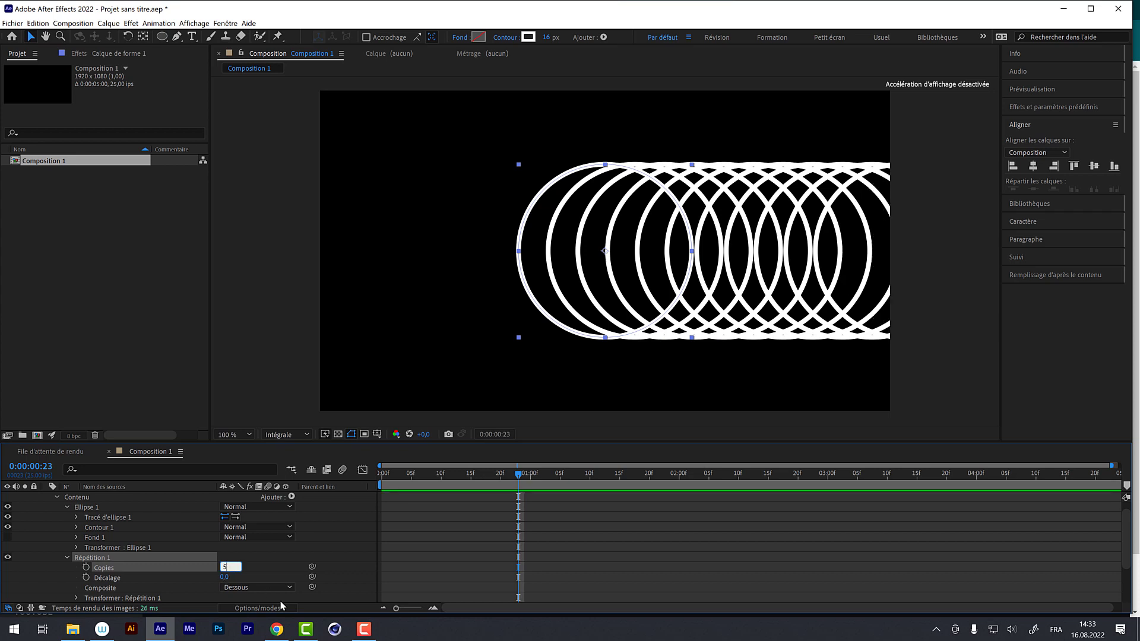
key("Return")
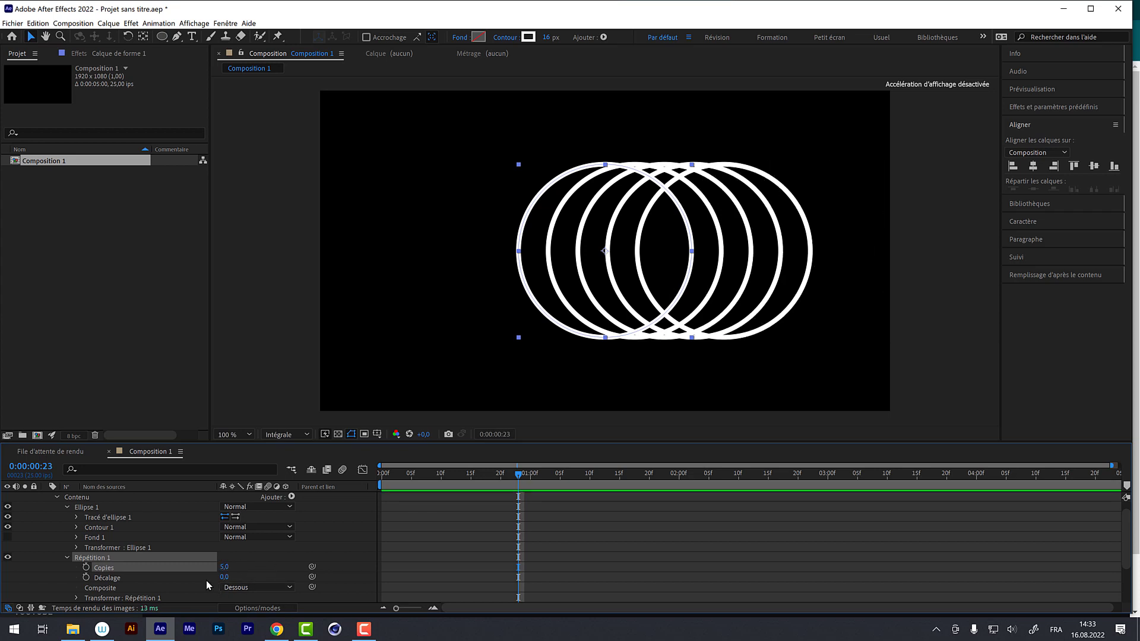
Step: Expand Transformer : Répétition 1, try a wider horizontal Position offset between the copies, and set Position to 0,0,0,0
scroll(212, 591, "down", 2)
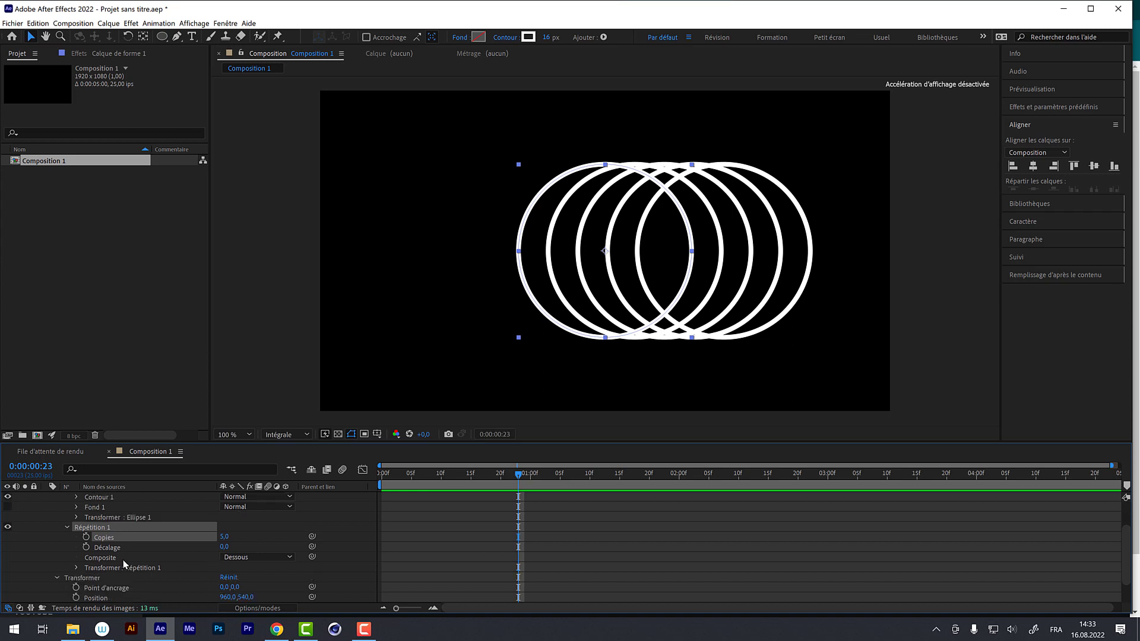
left_click(76, 567)
scroll(169, 576, "down", 4)
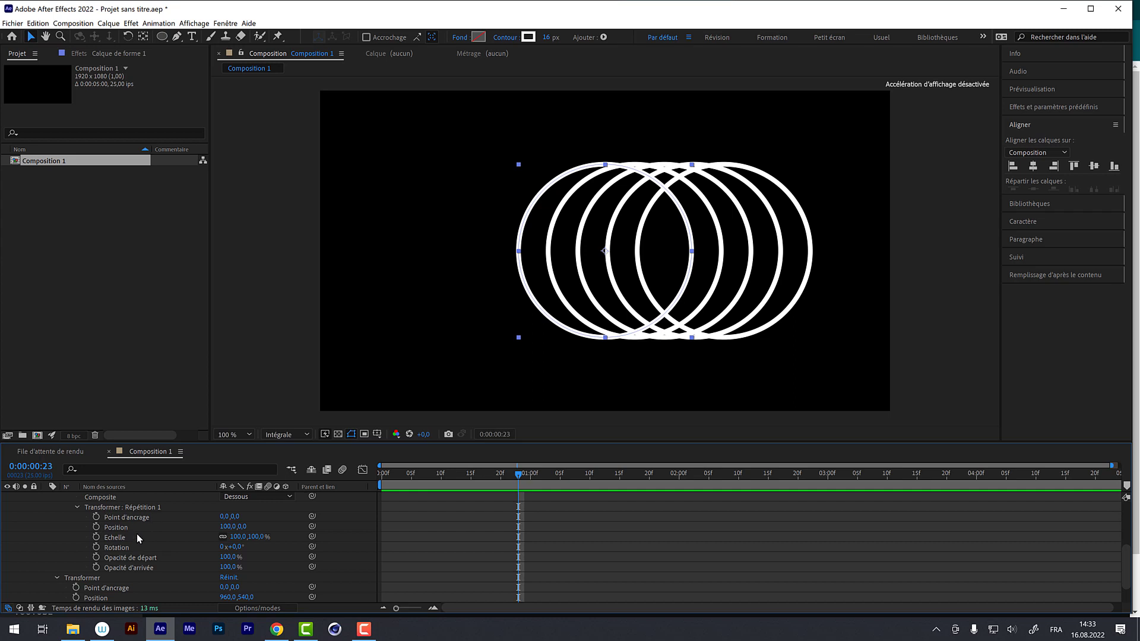
left_click(224, 528)
left_click_drag(225, 532, 203, 515)
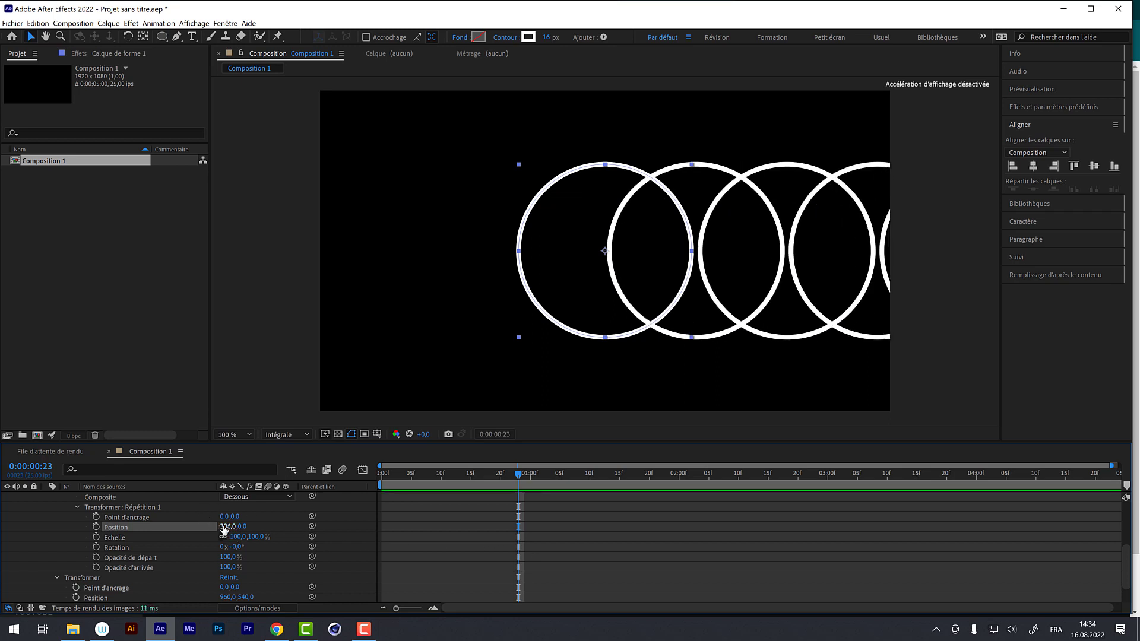
key("Return")
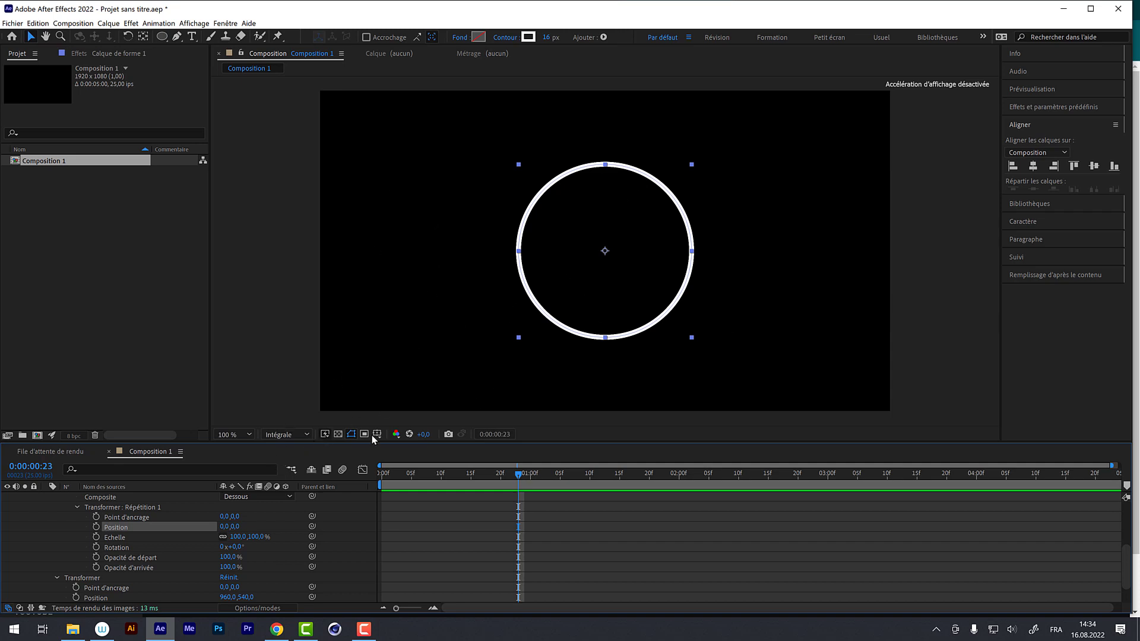
Step: Shift the circle horizontally by setting the Position of Tracé d'ellipse 1 to 290,0,0,0
scroll(201, 524, "up", 1)
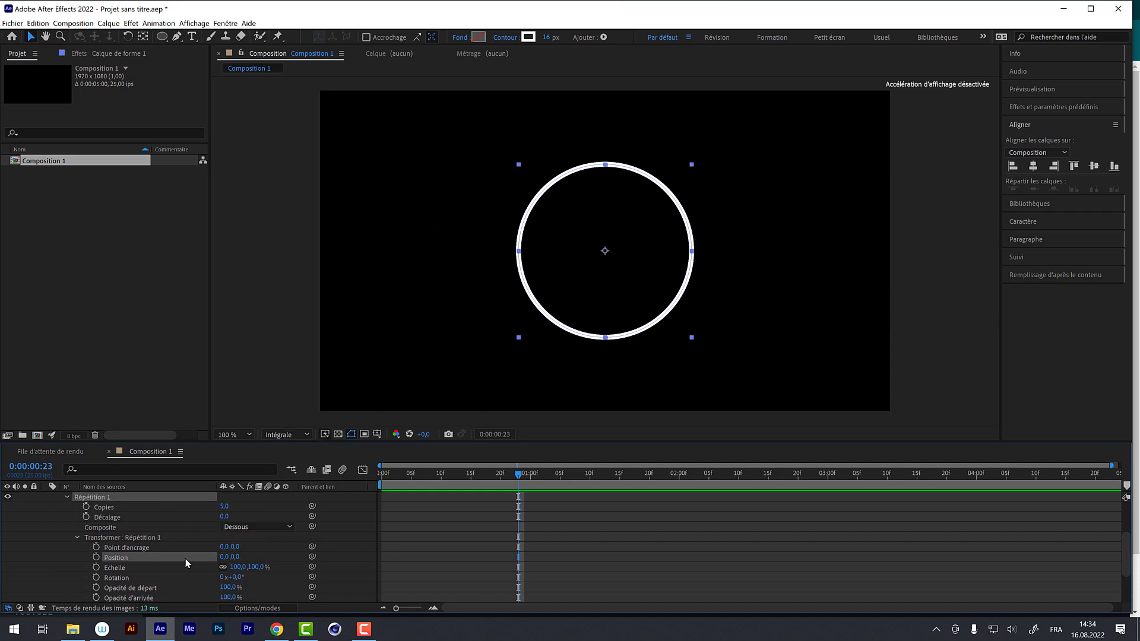
scroll(165, 540, "up", 1)
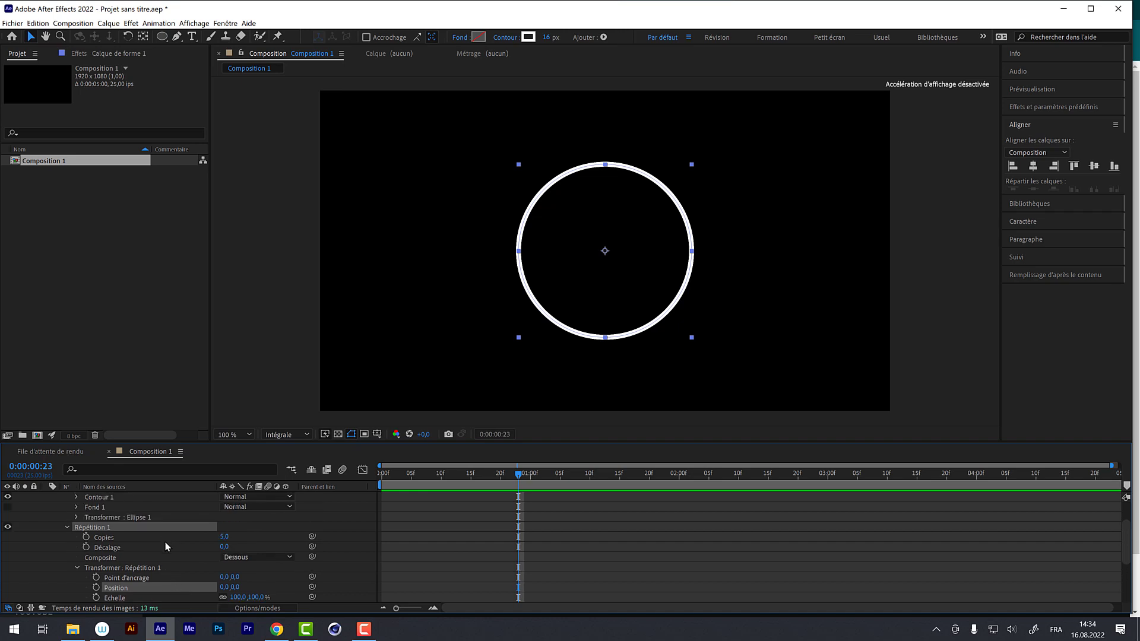
scroll(165, 543, "up", 1)
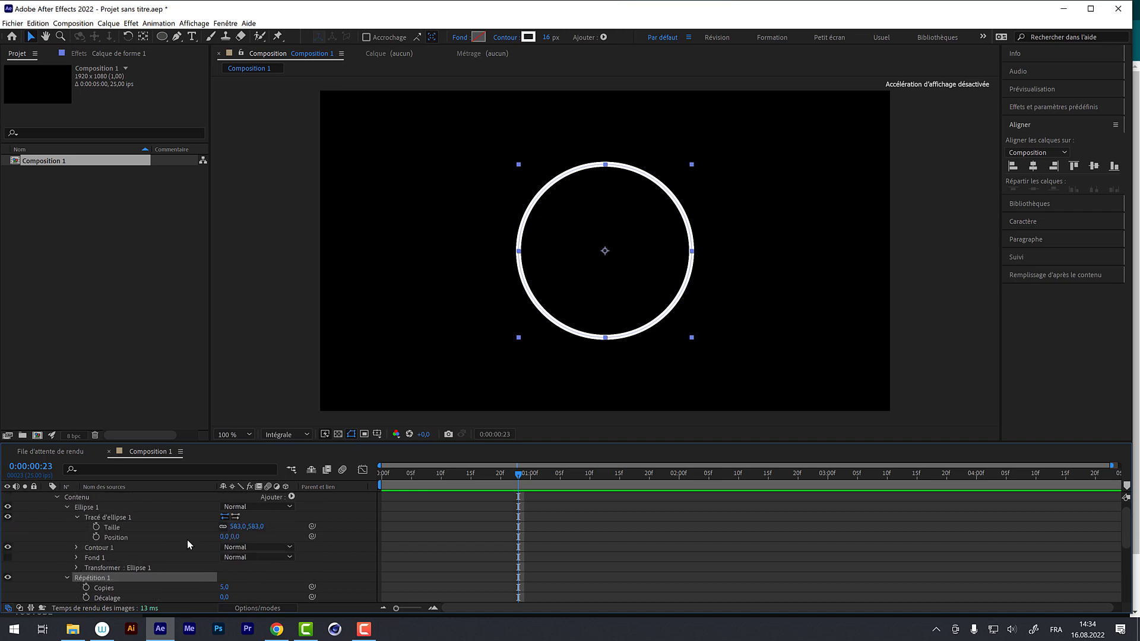
left_click_drag(227, 537, 304, 573)
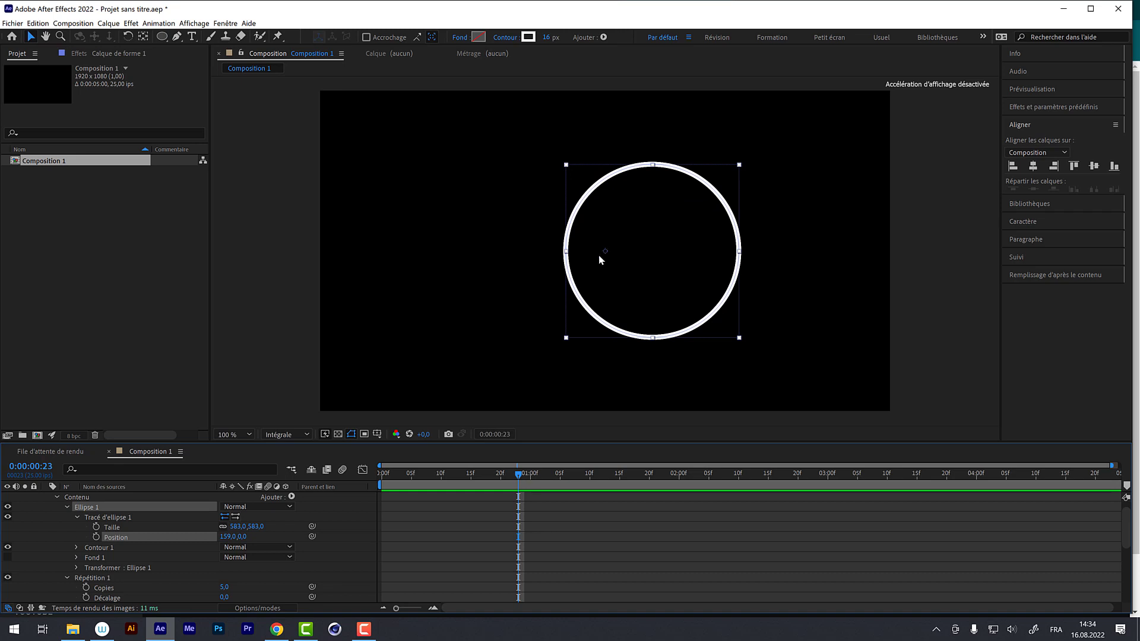
left_click_drag(227, 536, 327, 558)
Step: Try several Rotation values, including 56°, in Transformer : Répétition 1, and reset Rotation to 0°
scroll(148, 565, "down", 1)
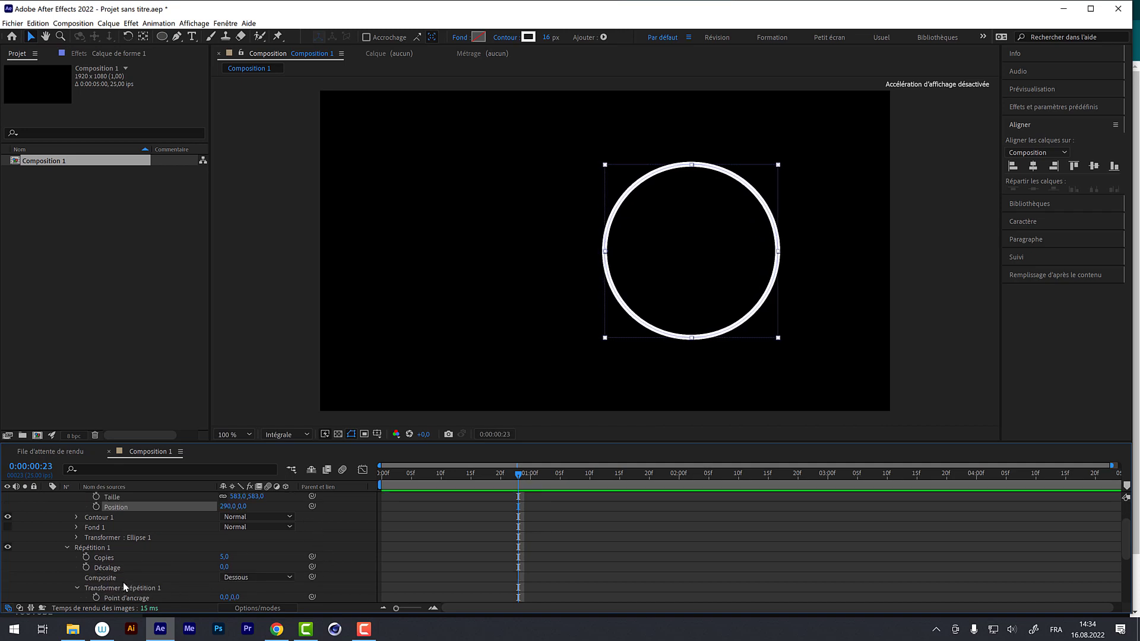
scroll(155, 576, "down", 2)
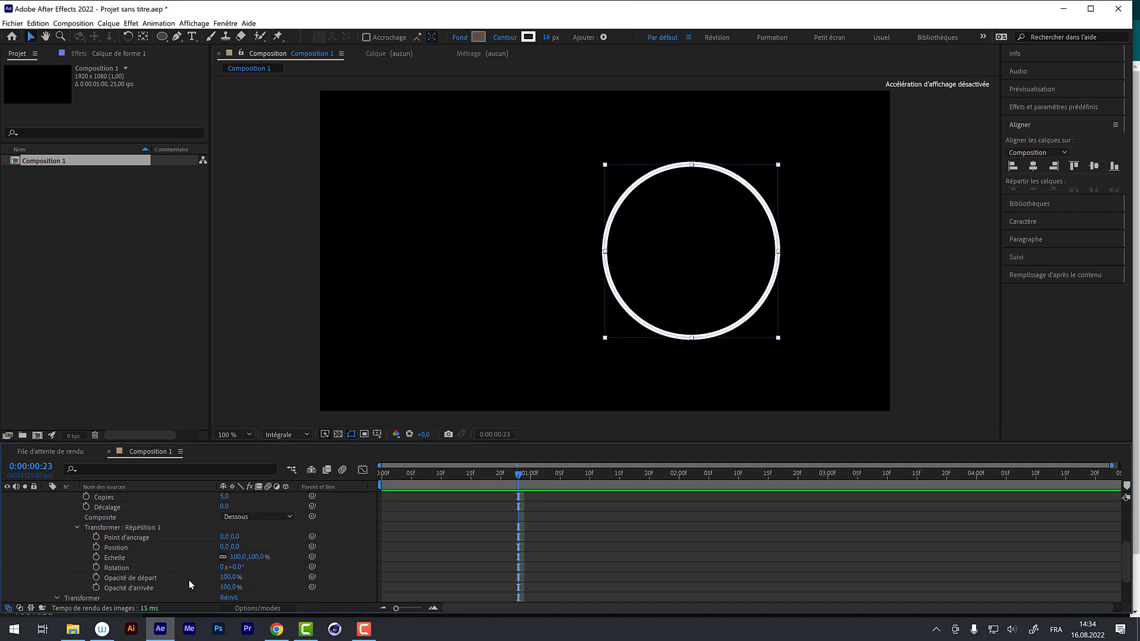
left_click_drag(239, 569, 271, 566)
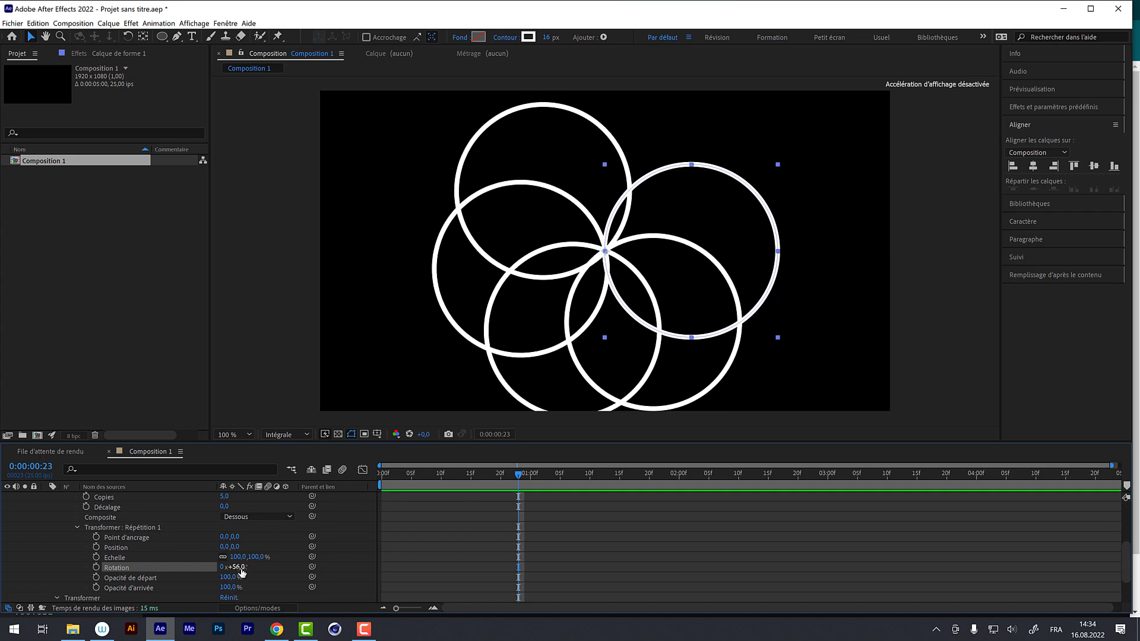
left_click_drag(242, 571, 187, 542)
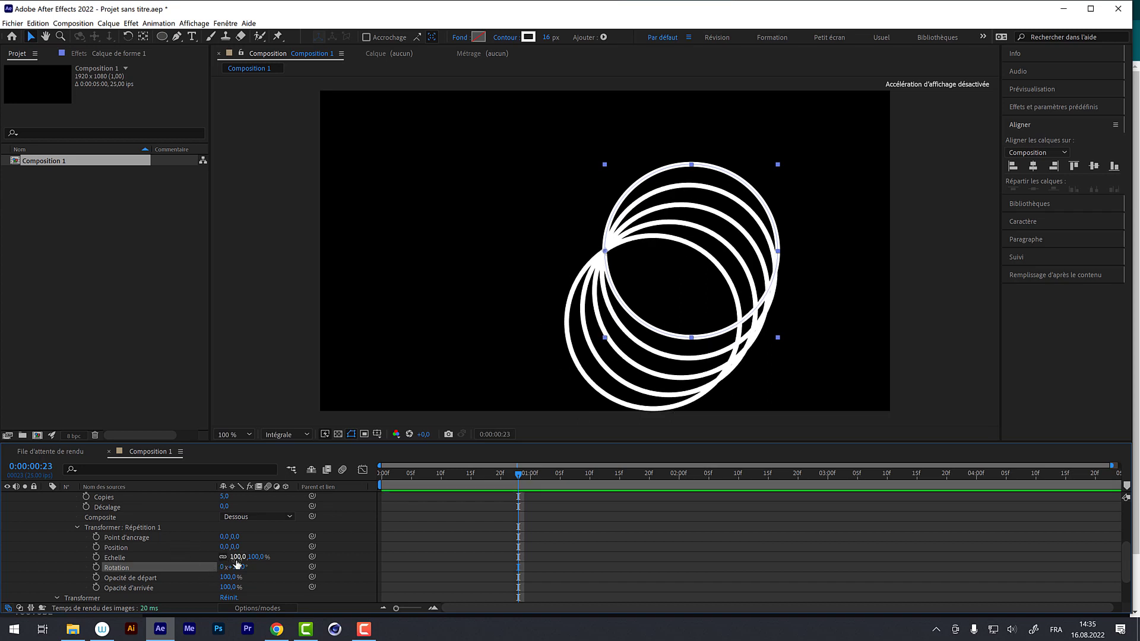
left_click(231, 567)
type("0")
key("Return")
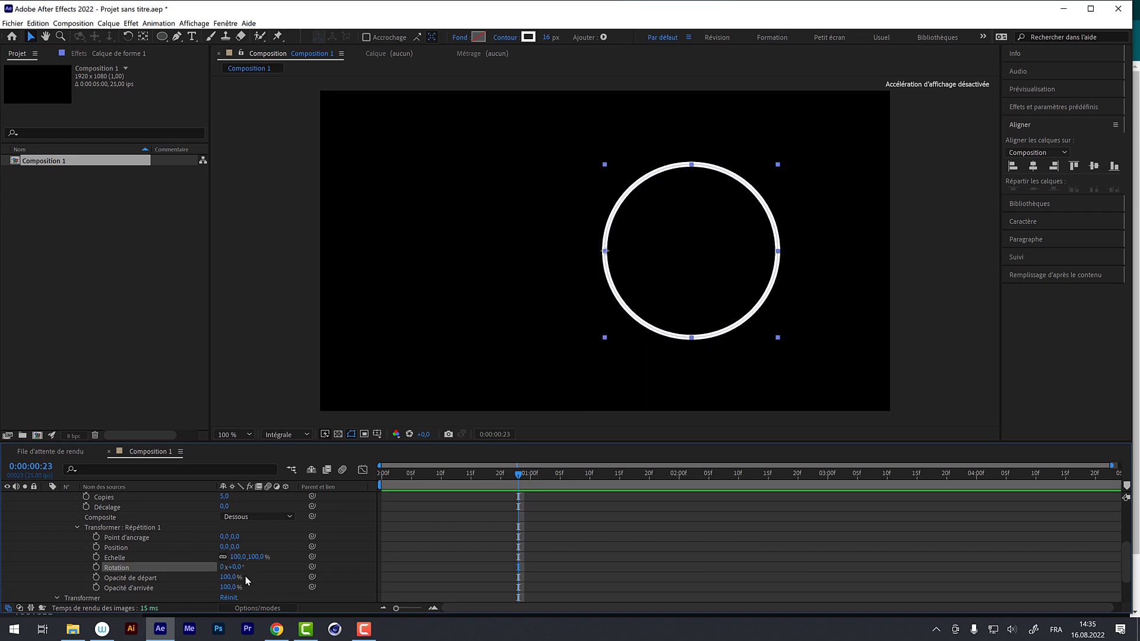
Step: Keyframe the repeater's Rotation at 0:00:00:23, set it to 0x+108,0° at 0:00:01:19, and preview the animation from 0:00:00:11
left_click(96, 567)
left_click(537, 478)
left_click_drag(582, 476, 641, 478)
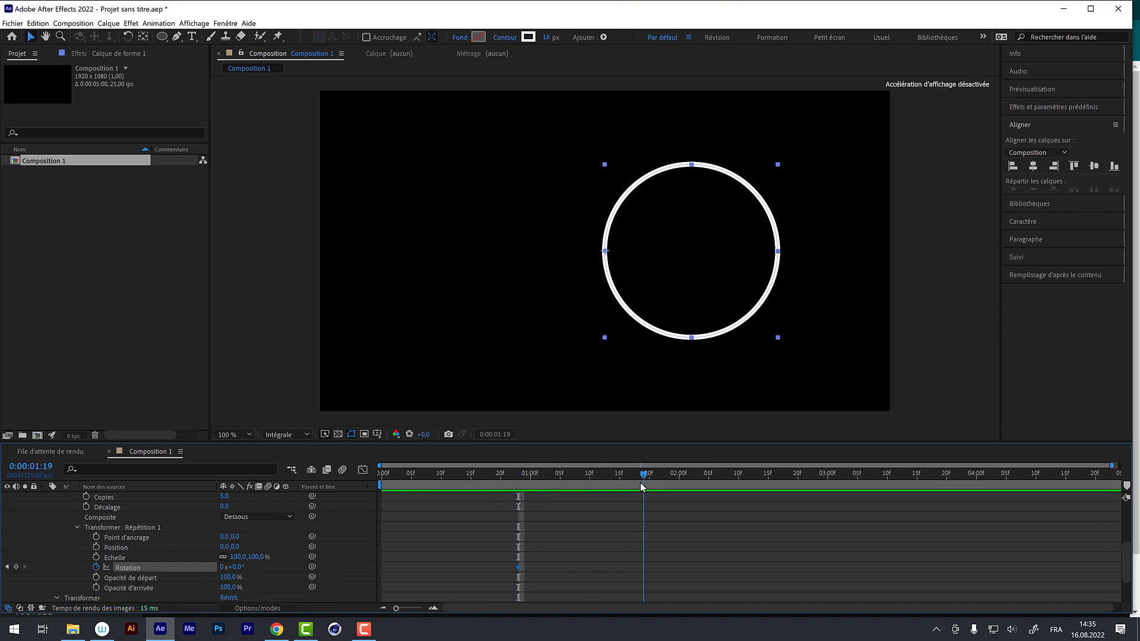
left_click(237, 566)
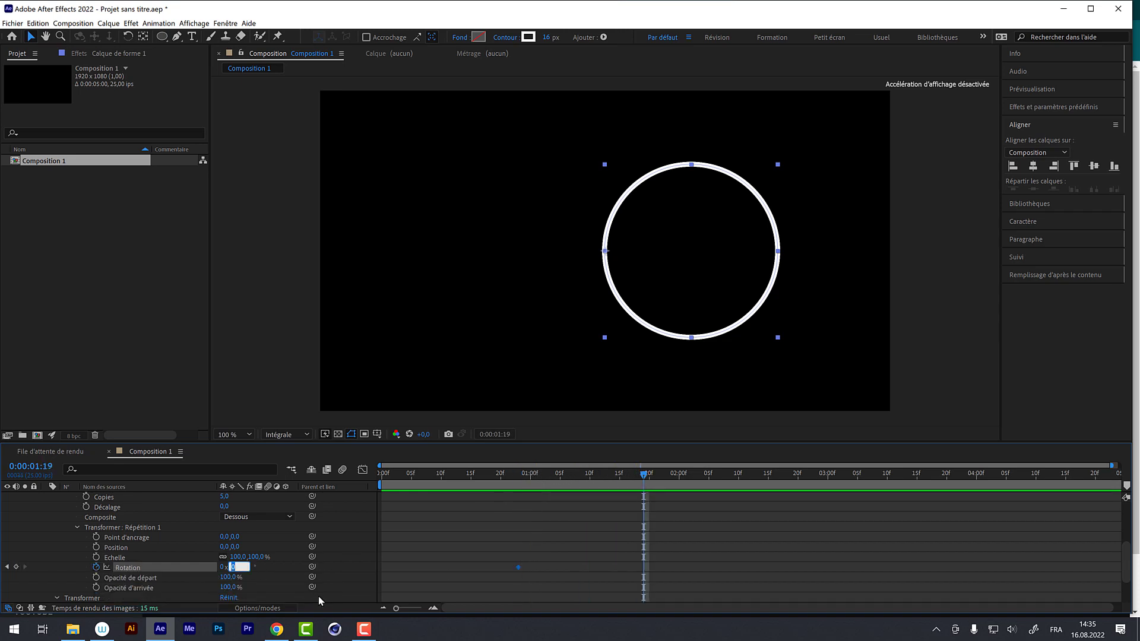
type("81")
key("Return")
left_click_drag(301, 570, 313, 571)
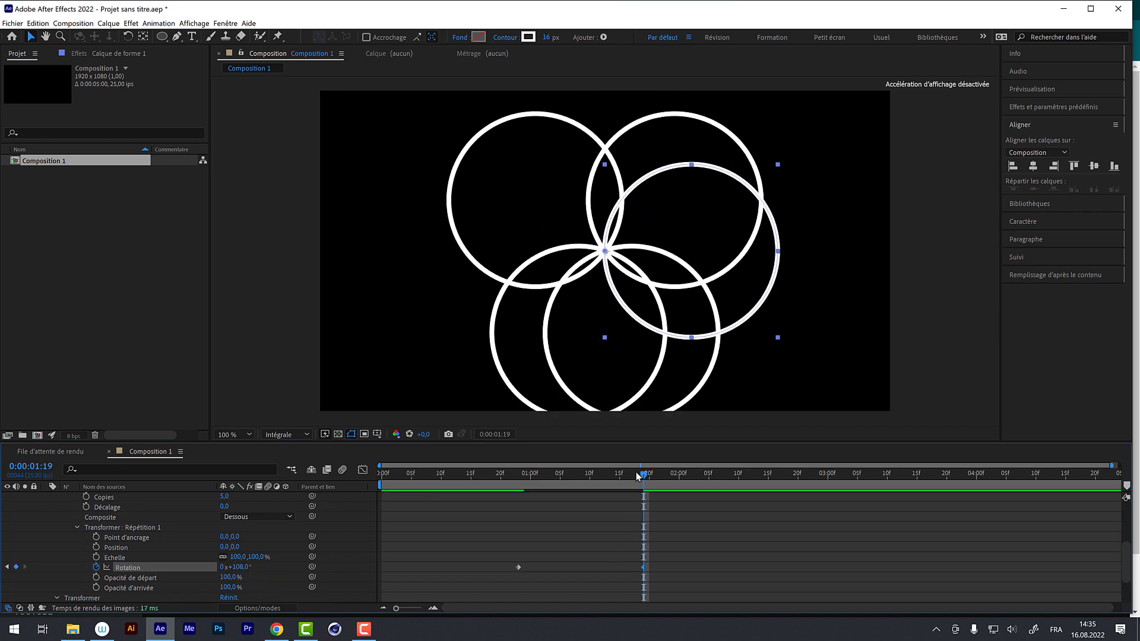
left_click_drag(635, 472, 447, 496)
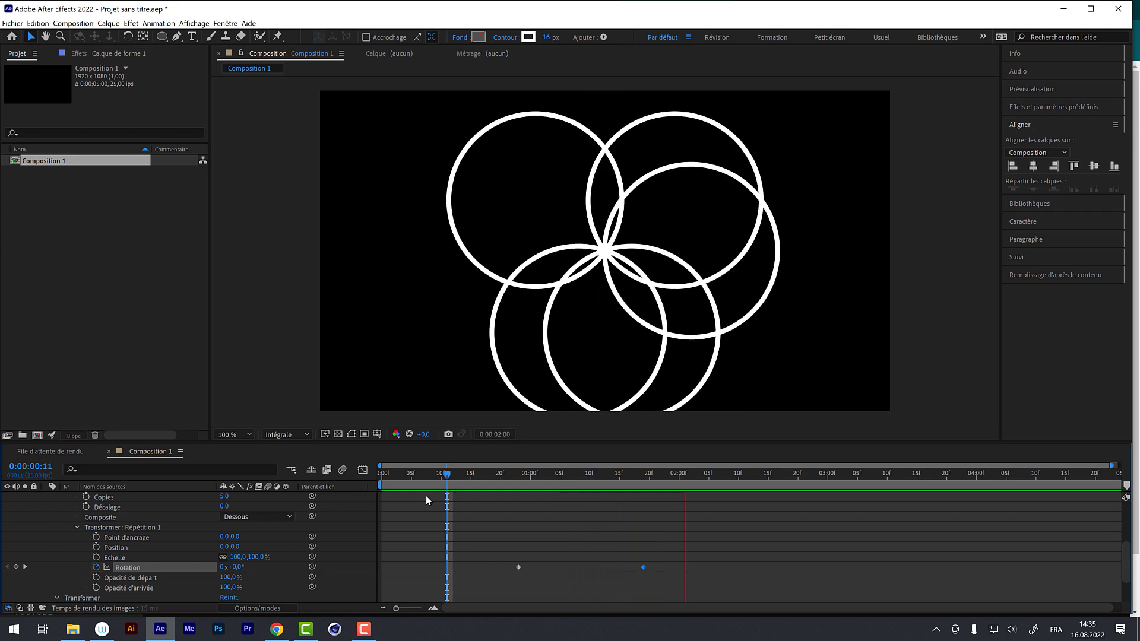
Step: Scrub the rotation animation to 0:00:01:07 and try a horizontal Position offset of -158,0 in Transformer : Répétition 1
left_click_drag(451, 473, 614, 475)
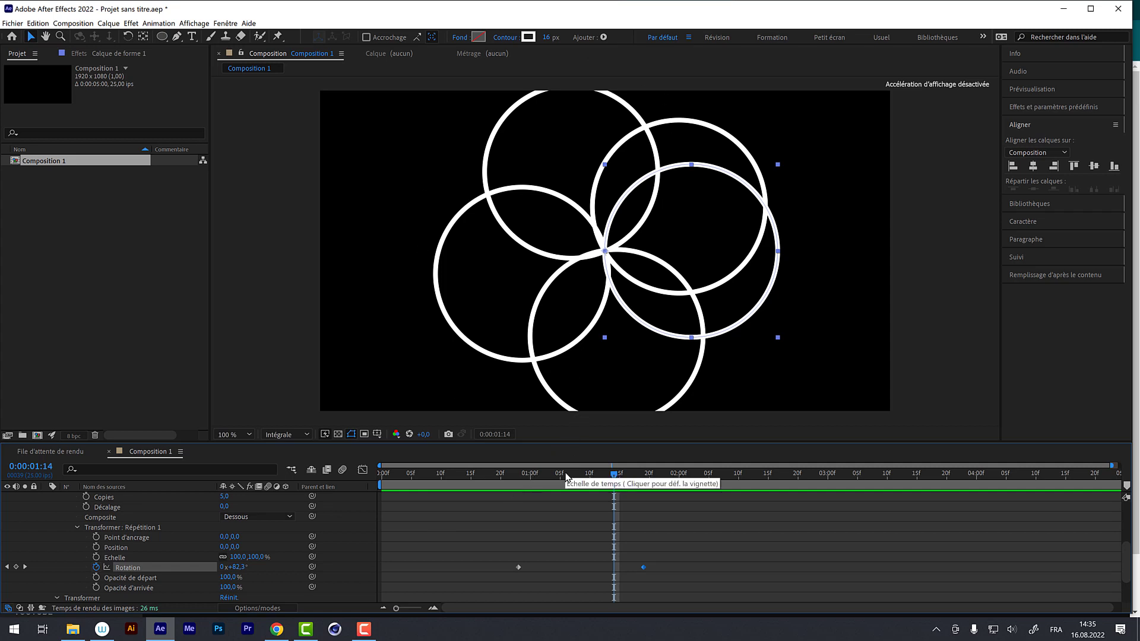
mouse_move(564, 472)
left_mouse_down()
mouse_move(501, 475)
mouse_move(567, 486)
left_mouse_up()
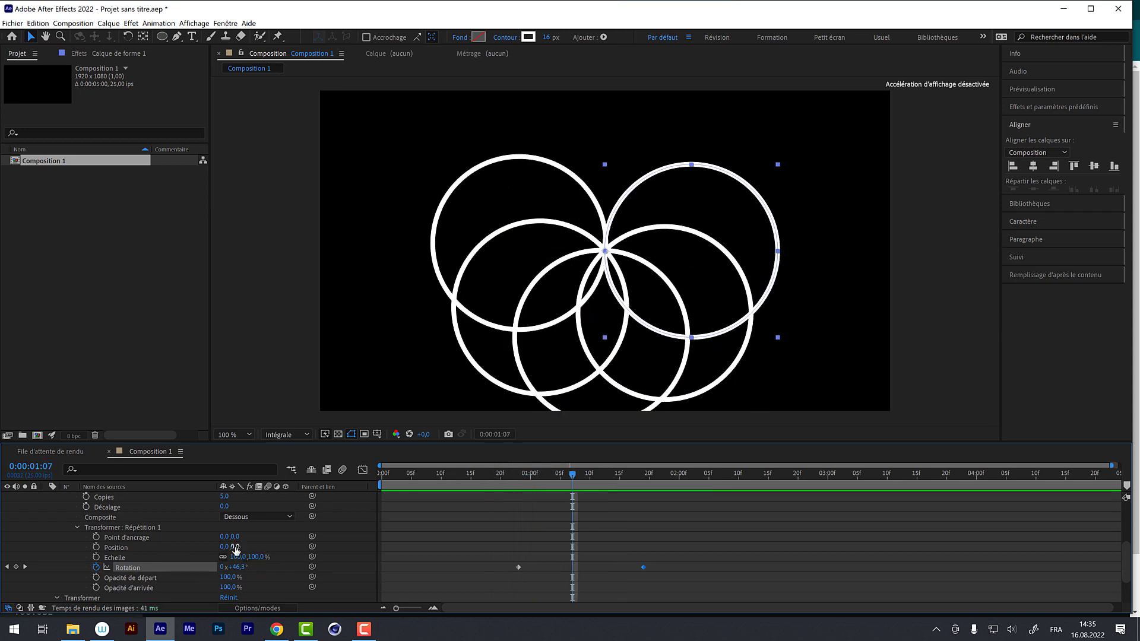
left_click_drag(225, 550, 127, 552)
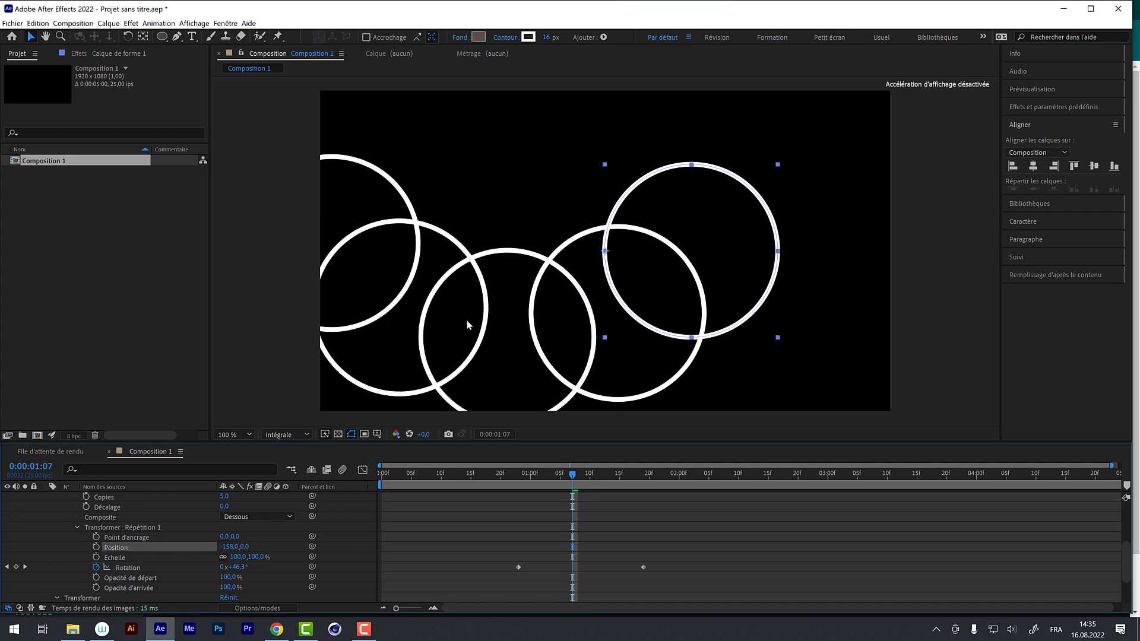
Step: Configure Répétition 1 with an Echelle of 66,0 %, a Position of 0,0,0,0 and 12,0 Copies
left_click(237, 556)
type("87")
key("Return")
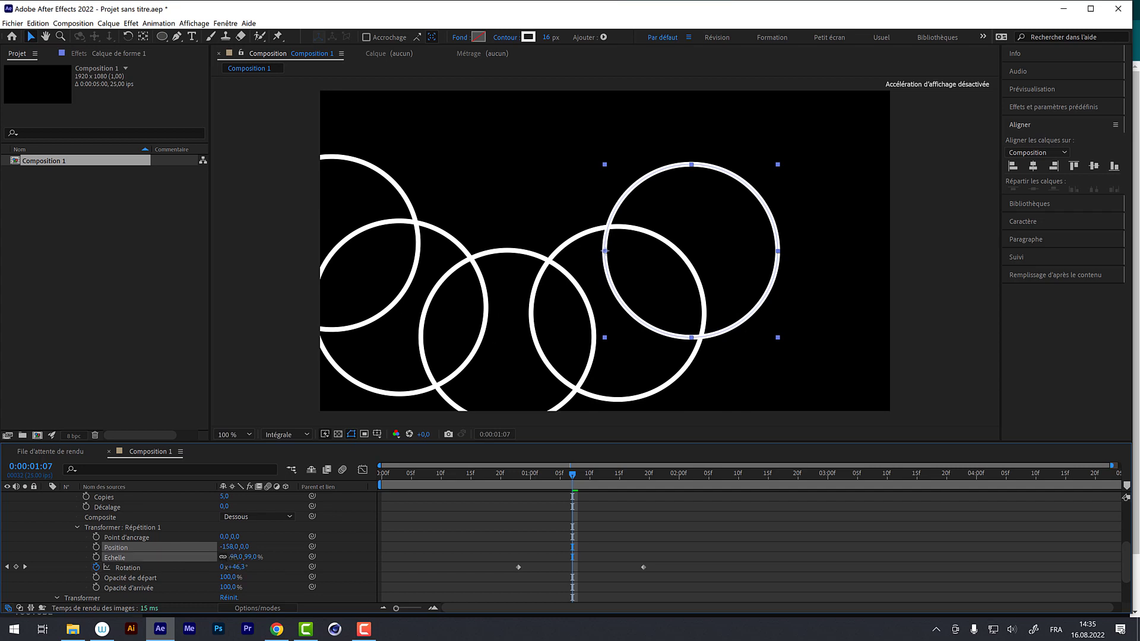
left_click_drag(238, 557, 212, 543)
left_click(229, 547)
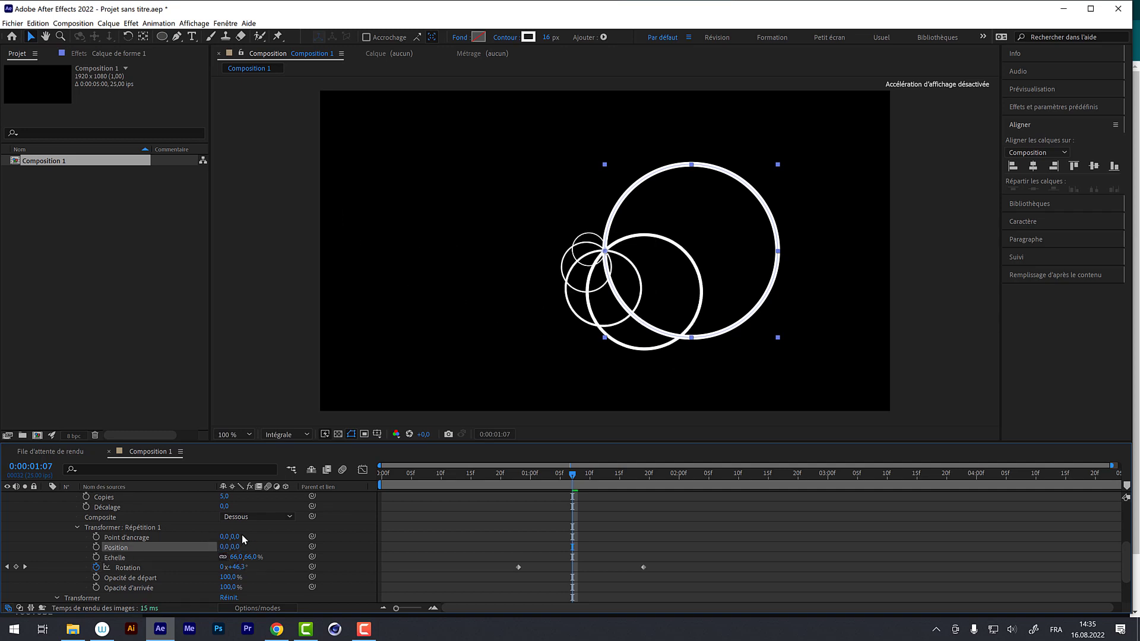
left_click_drag(224, 497, 229, 497)
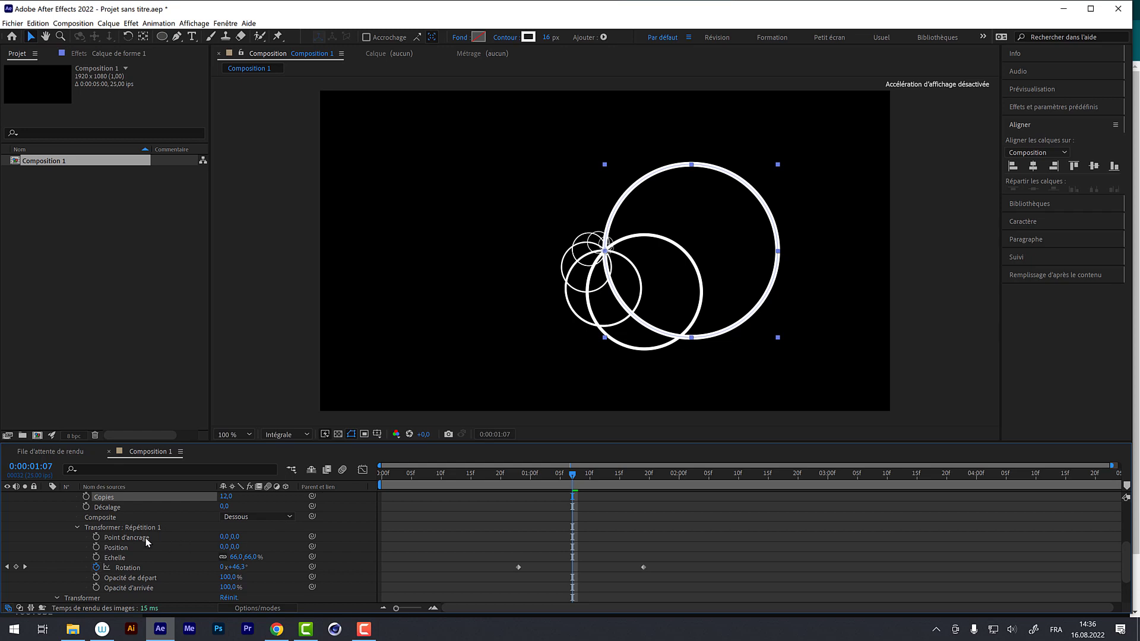
Step: Examine the list of attributes that can be added to Calque de forme 1, and close it without adding any
scroll(148, 538, "up", 1)
scroll(147, 540, "down", 1)
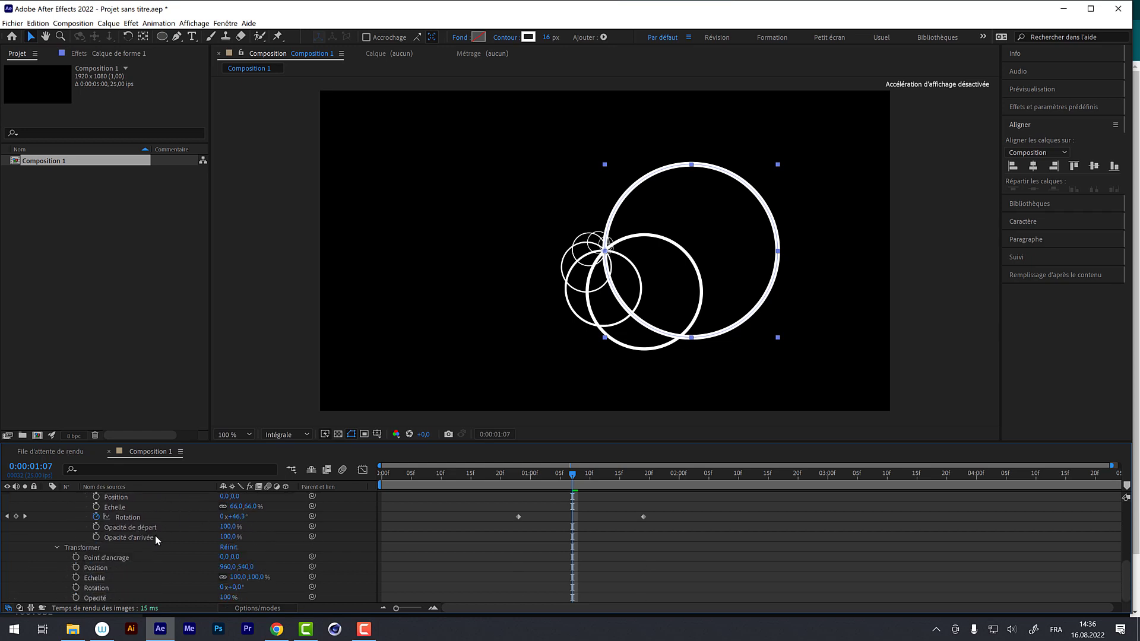
scroll(267, 522, "down", 3)
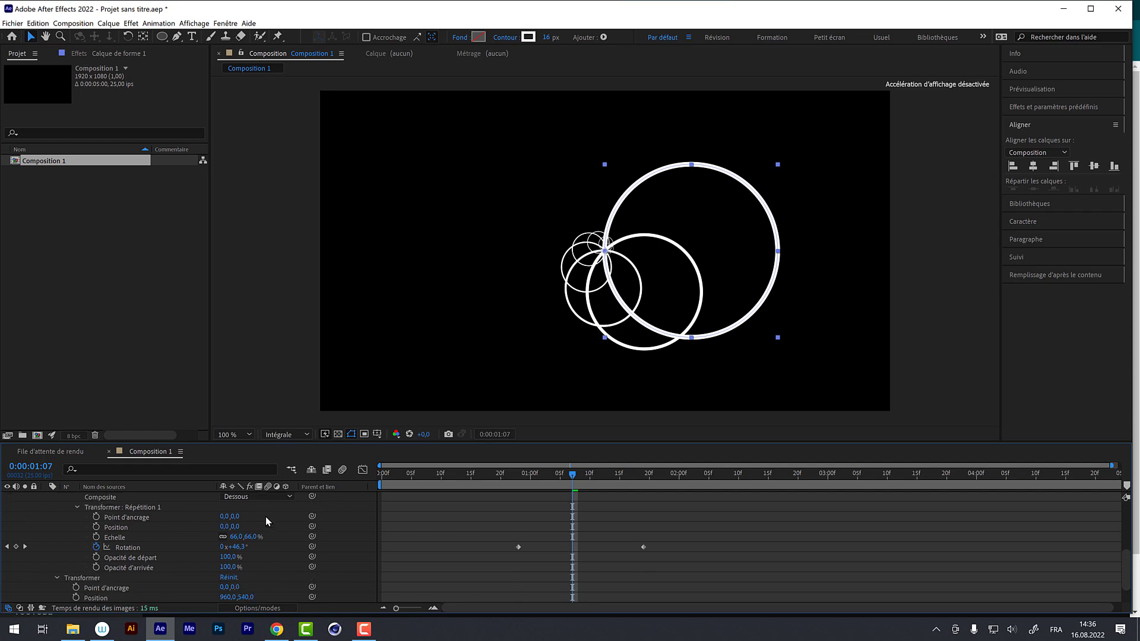
scroll(265, 516, "up", 5)
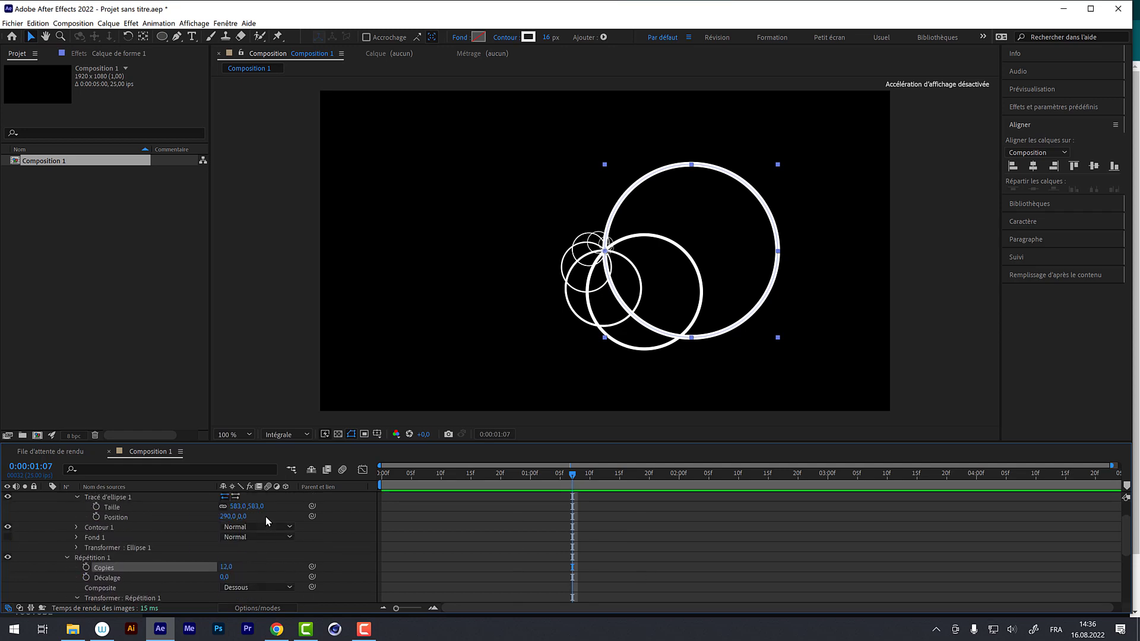
left_click(292, 508)
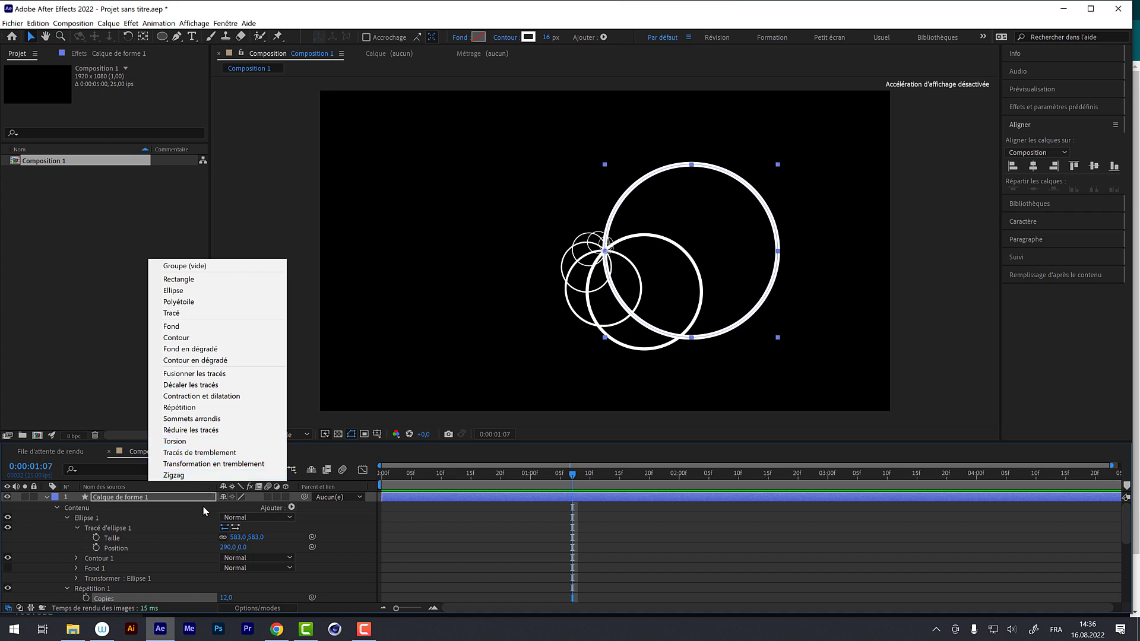
left_click(348, 462)
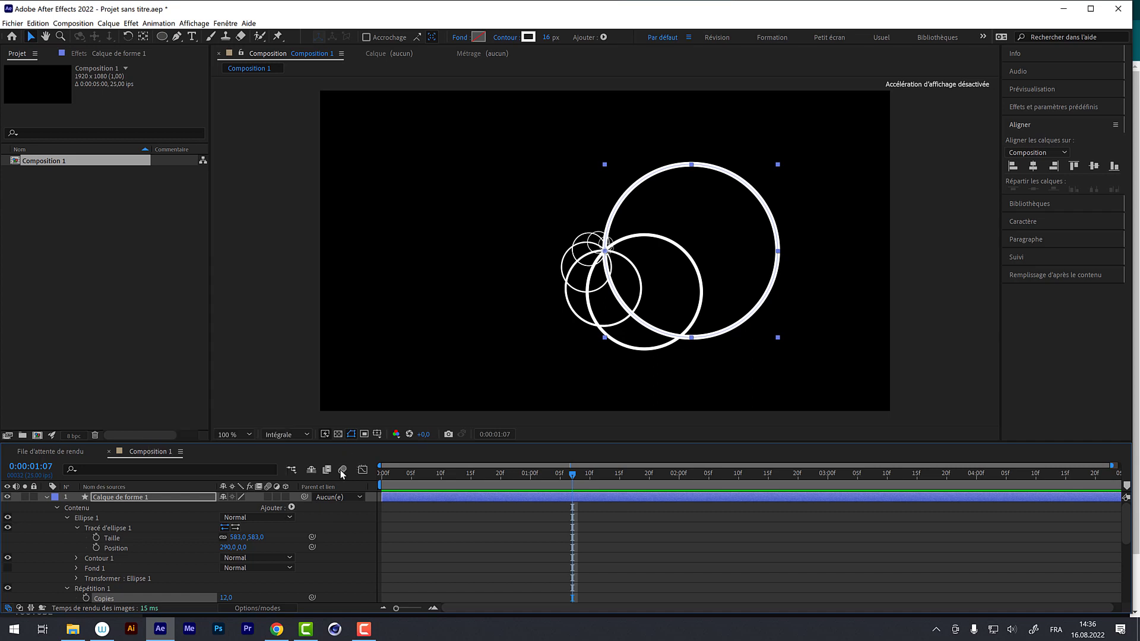